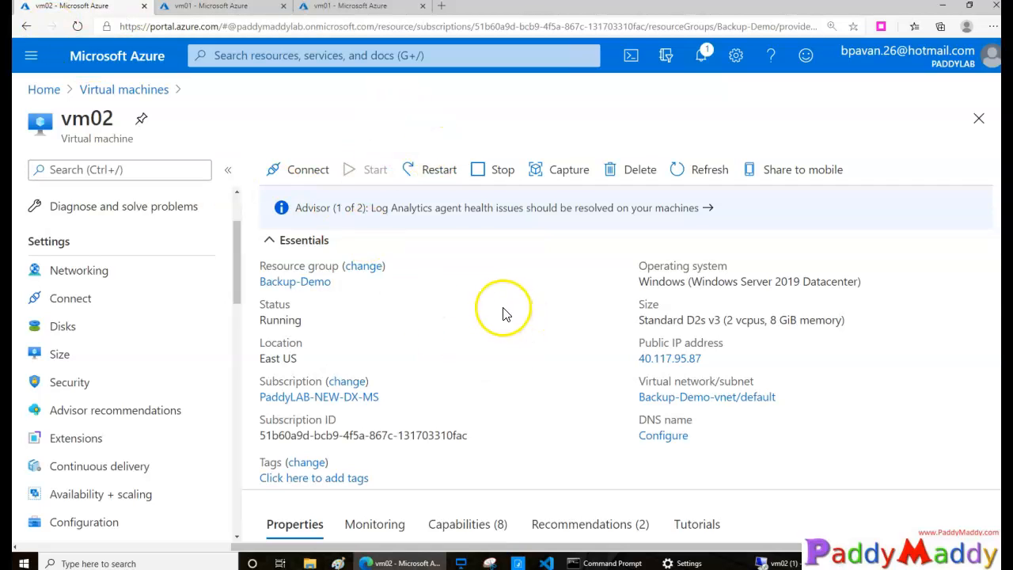
Step: Find the Recovery Services vaults service by searching for "site recover" and start creating a new vault
{"action": "left_click", "coordinate": [507, 331]}
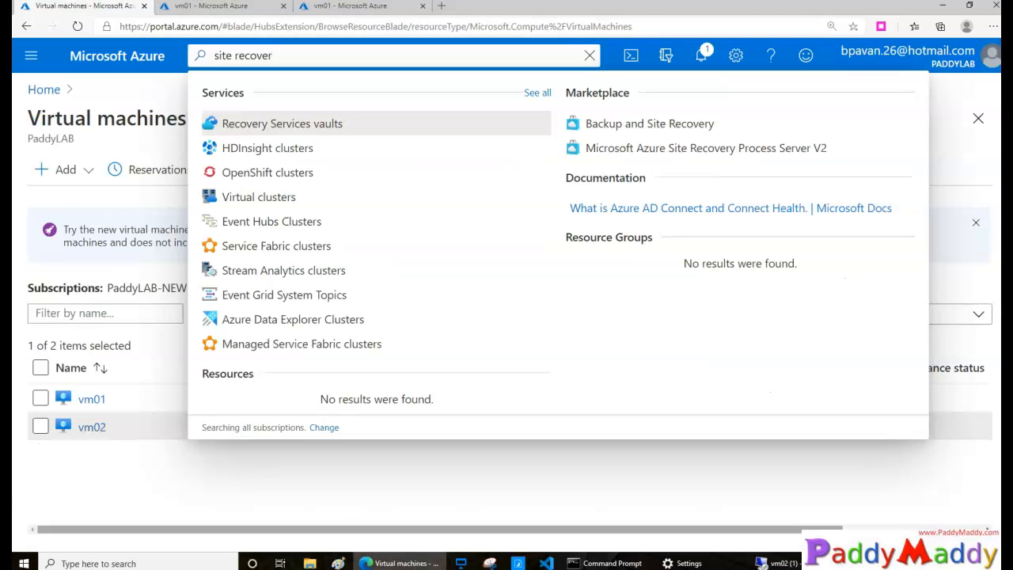
{"action": "left_click", "coordinate": [328, 129]}
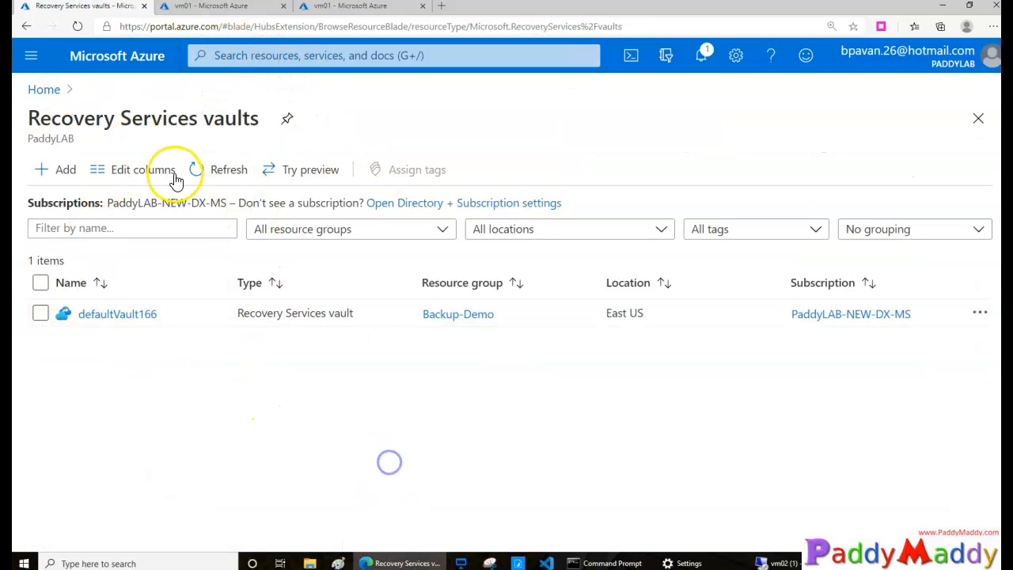
{"action": "left_click", "coordinate": [66, 173]}
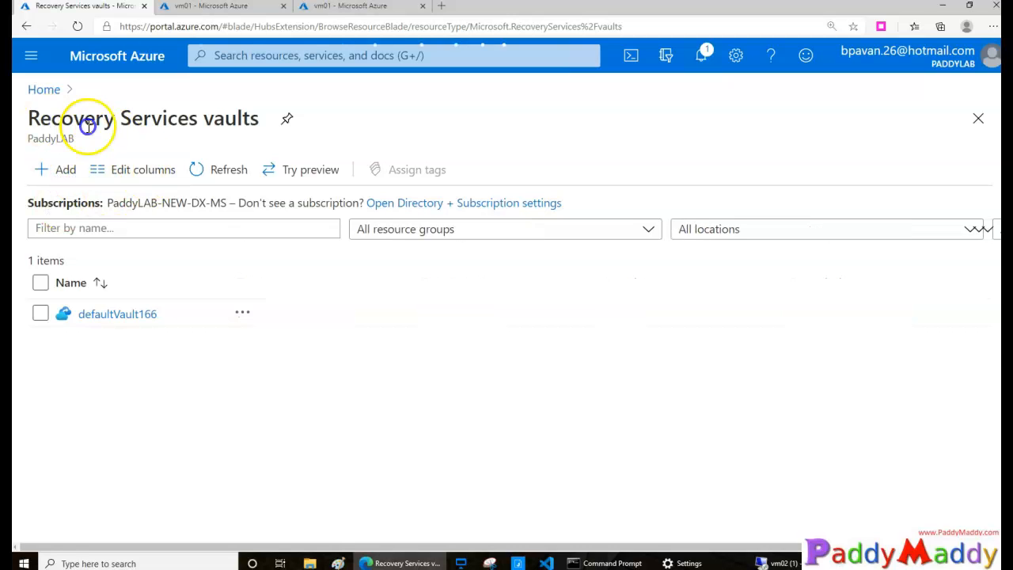
{"action": "left_click_drag", "start_coordinate": [51, 119], "coordinate": [254, 129]}
Step: Assign the new vault to the Backup-Demo resource group and name it Demobackup
{"action": "left_click", "coordinate": [330, 333]}
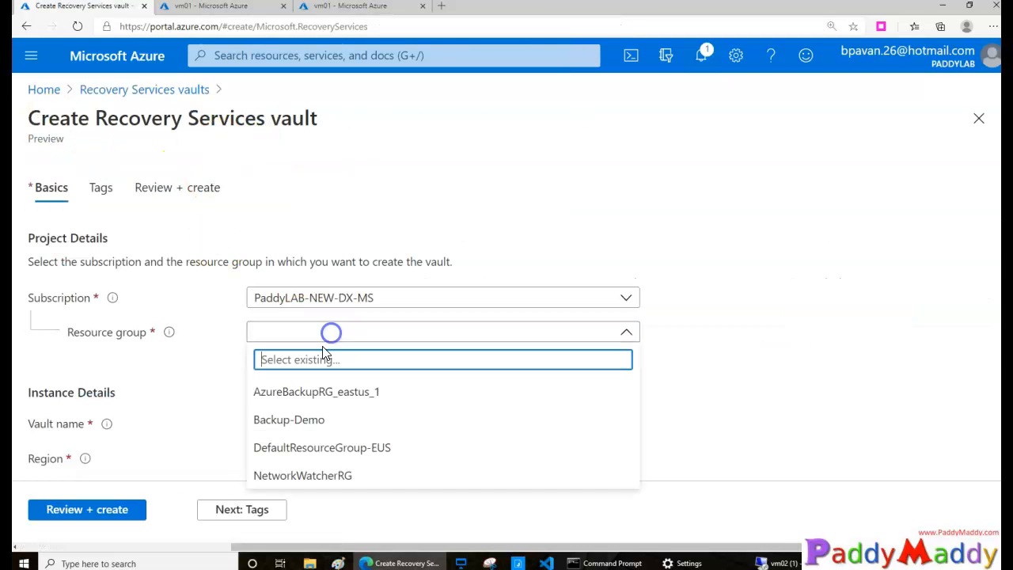
{"action": "left_click", "coordinate": [299, 434]}
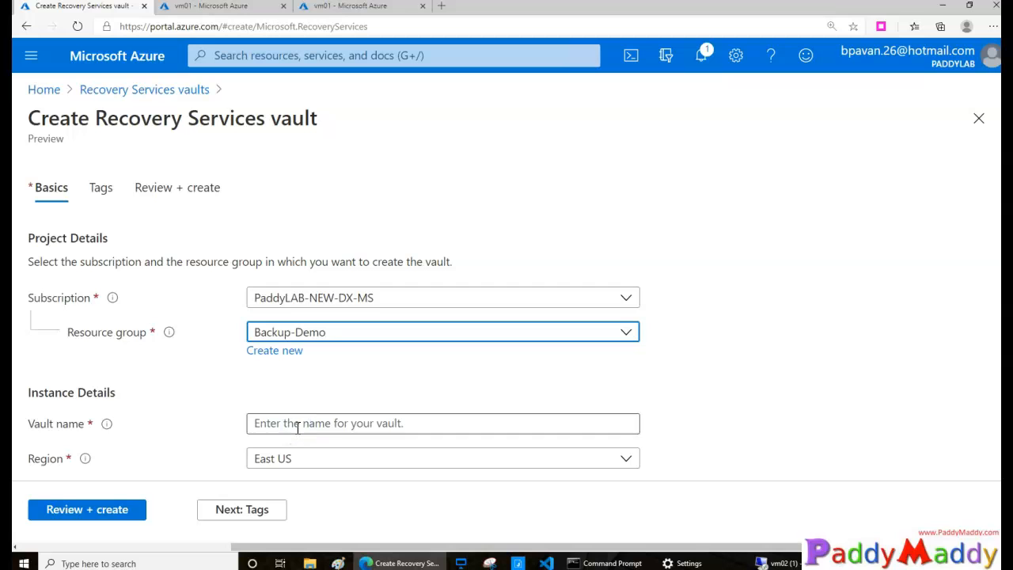
{"action": "scroll", "coordinate": [200, 384], "scroll_direction": "down", "scroll_amount": 1}
{"action": "left_click", "coordinate": [357, 391]}
{"action": "type", "text": "Demobackup"}
{"action": "left_click", "coordinate": [352, 469]}
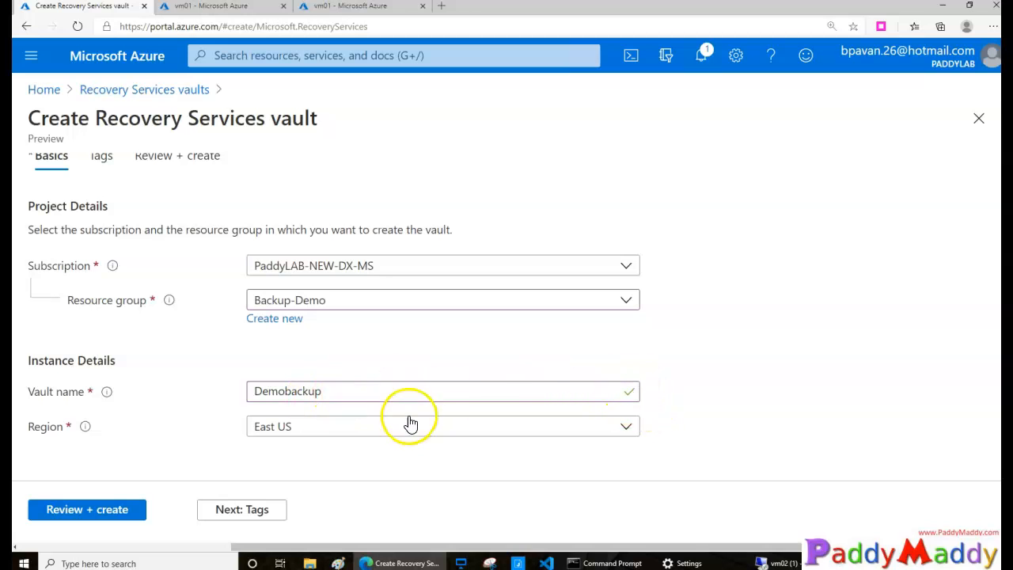
Step: Review and create the Demobackup vault, and open the deployed resource
{"action": "left_click", "coordinate": [103, 515]}
{"action": "left_click", "coordinate": [66, 510]}
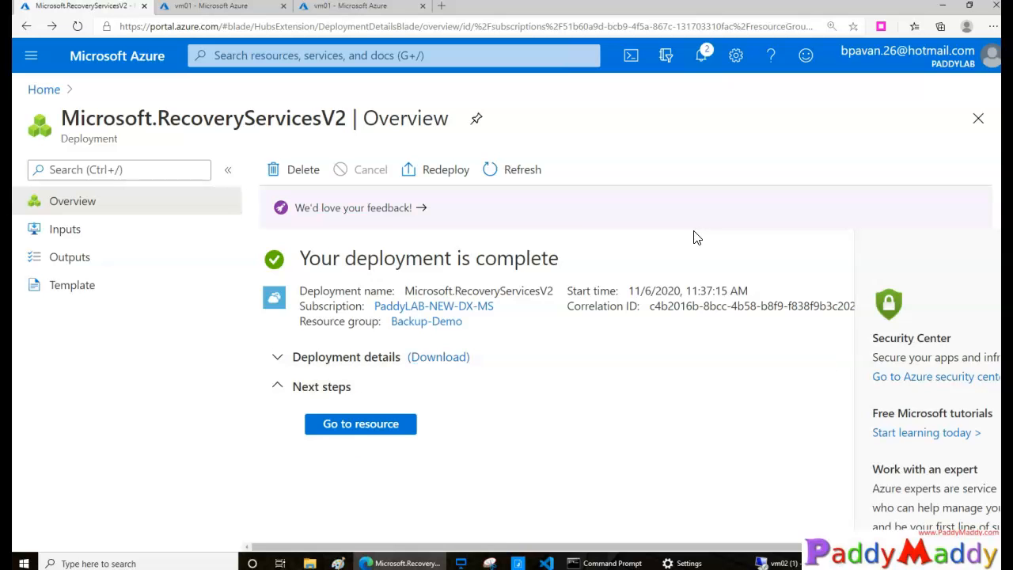
{"action": "left_click", "coordinate": [370, 424]}
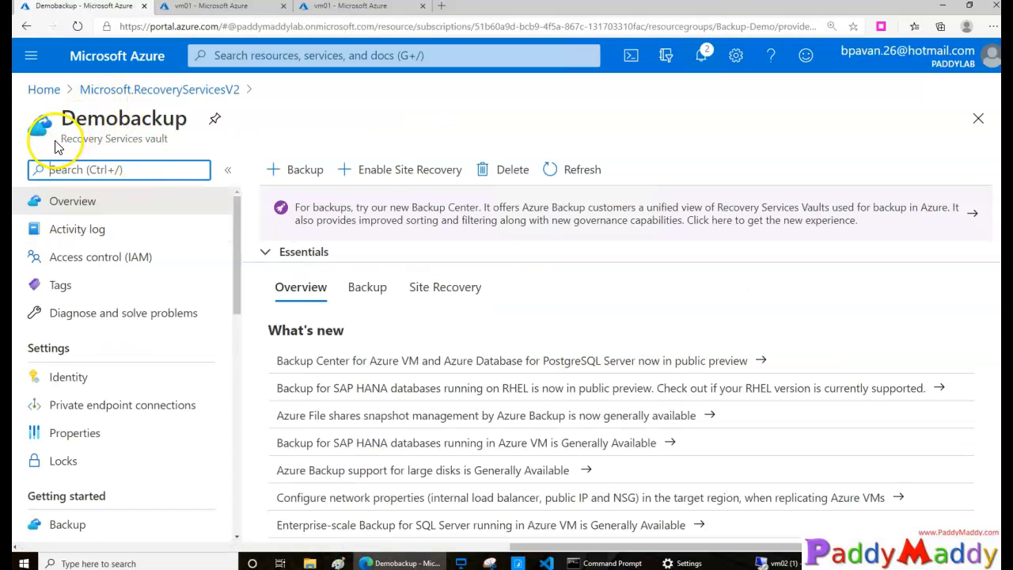
Step: Examine the Demobackup vault's Getting started options for Backup and Site Recovery
{"action": "left_click_drag", "start_coordinate": [57, 139], "coordinate": [151, 139]}
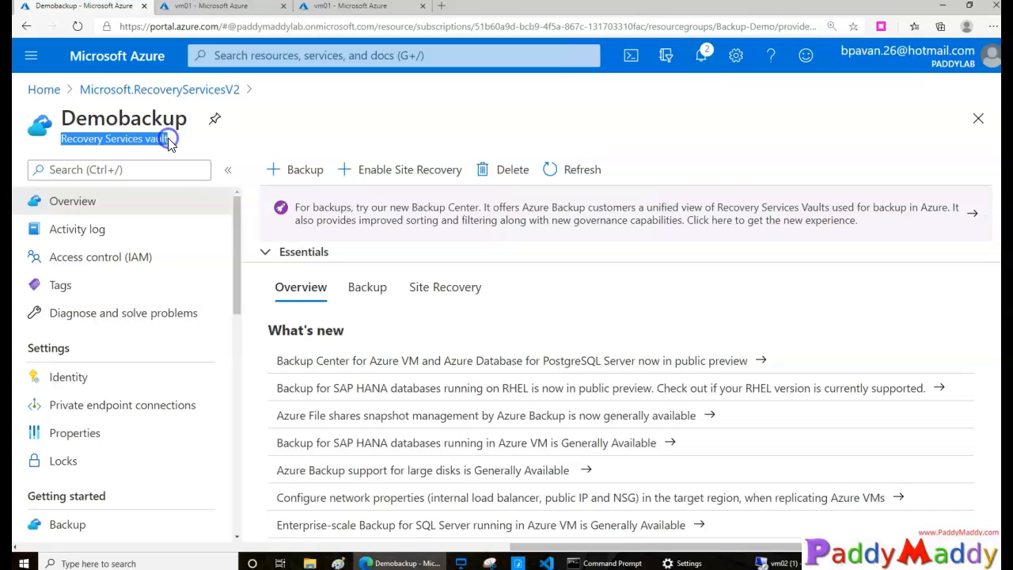
{"action": "scroll", "coordinate": [152, 448], "scroll_direction": "down", "scroll_amount": 1}
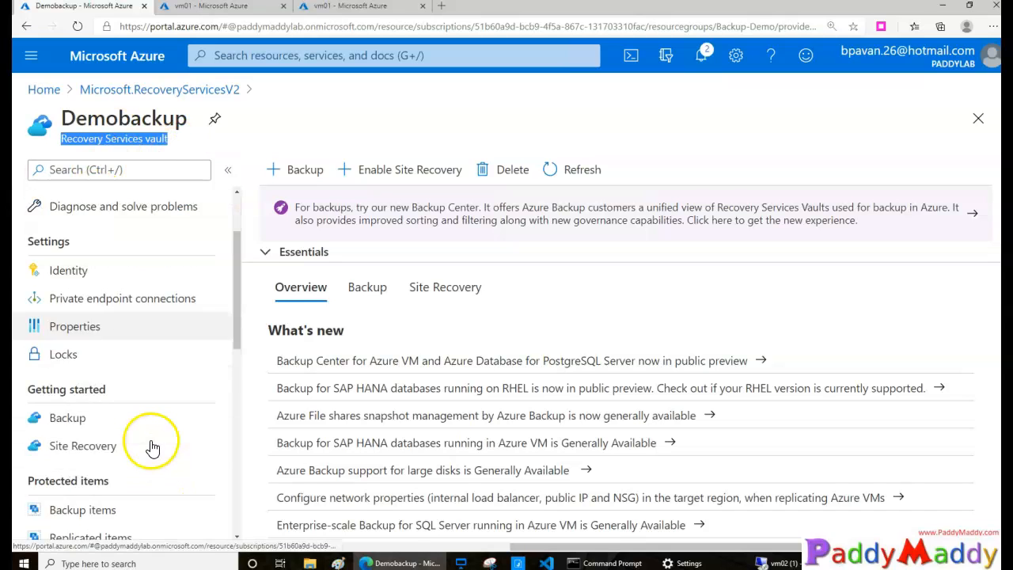
{"action": "left_click_drag", "start_coordinate": [20, 390], "coordinate": [99, 402]}
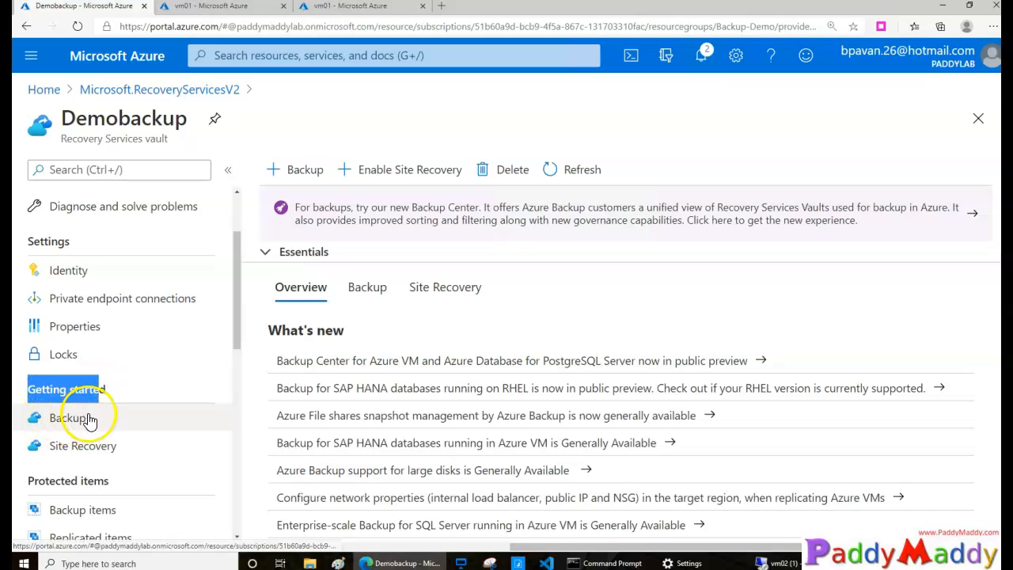
{"action": "left_click", "coordinate": [65, 388]}
{"action": "left_click", "coordinate": [37, 393]}
{"action": "left_click_drag", "start_coordinate": [36, 394], "coordinate": [85, 395]}
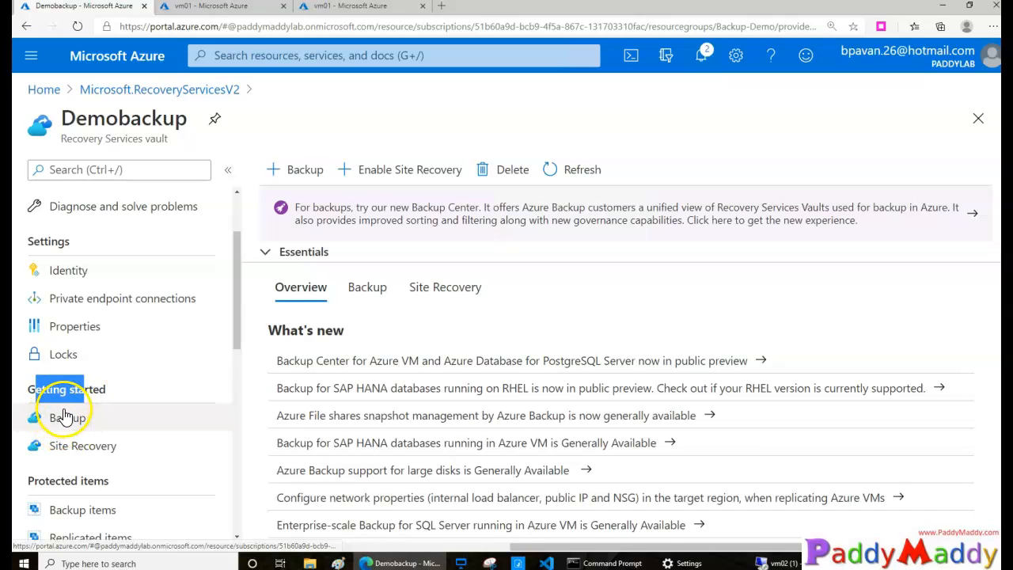
{"action": "scroll", "coordinate": [69, 403], "scroll_direction": "down", "scroll_amount": 1}
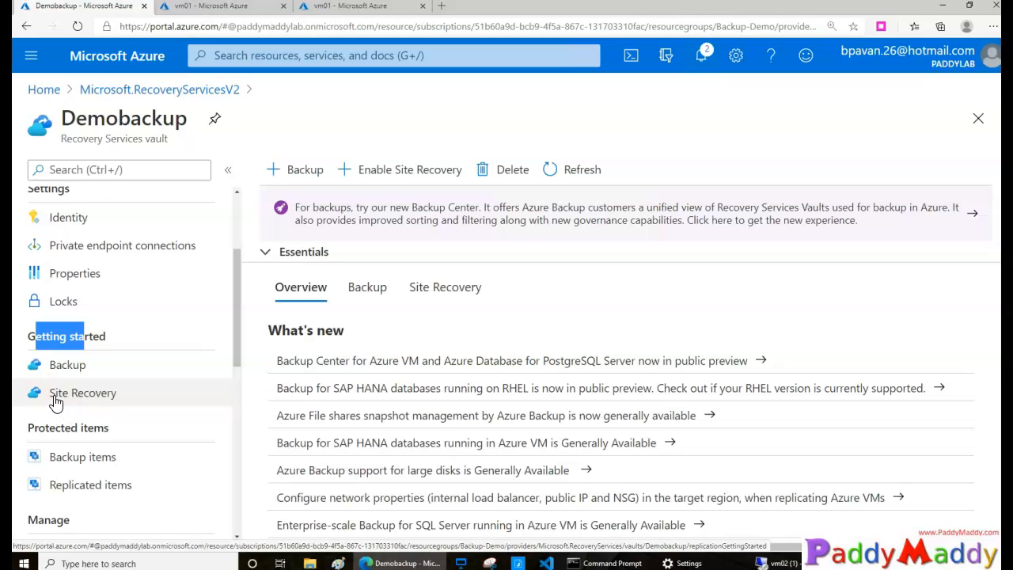
Step: Open the vault's Site Recovery page and review the scenarios for Azure, VMware and Hyper-V machines
{"action": "left_click", "coordinate": [125, 402]}
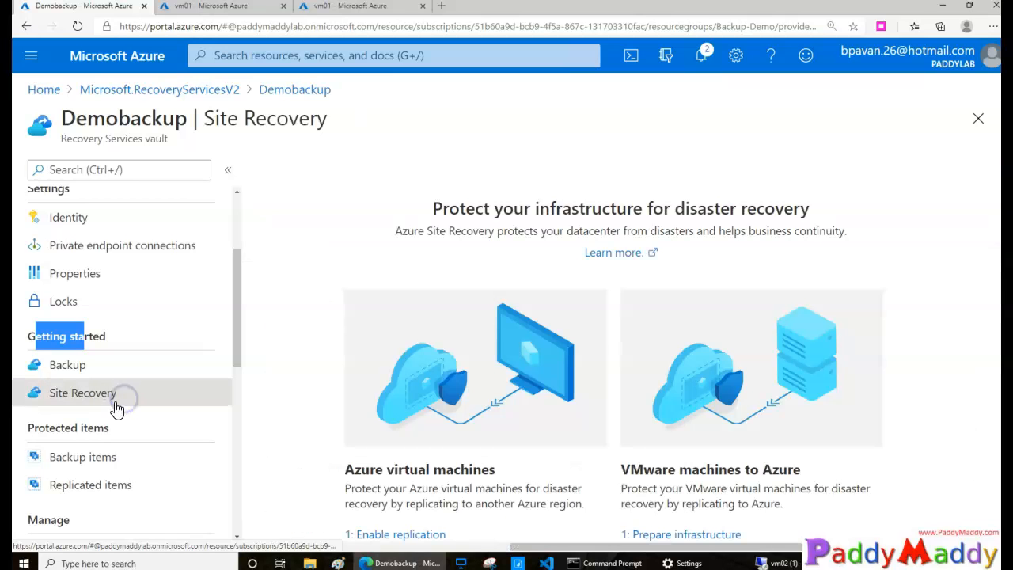
{"action": "scroll", "coordinate": [362, 357], "scroll_direction": "down", "scroll_amount": 3}
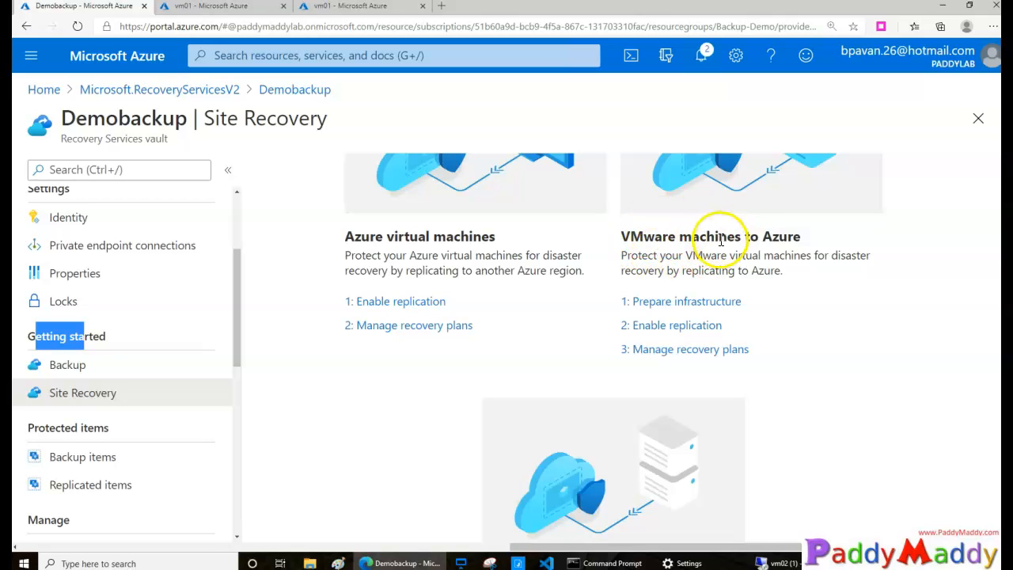
{"action": "scroll", "coordinate": [795, 266], "scroll_direction": "down", "scroll_amount": 3}
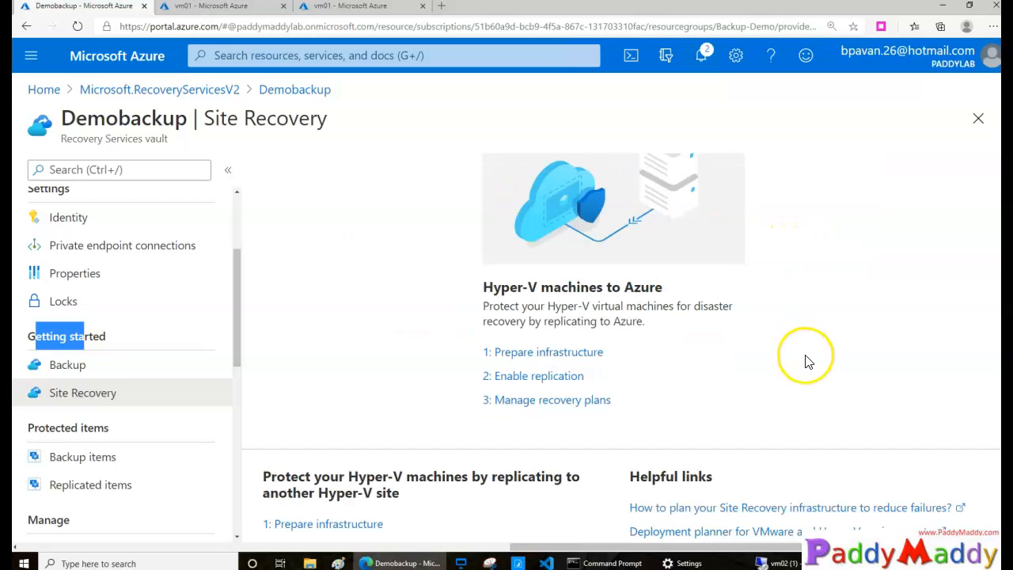
{"action": "scroll", "coordinate": [697, 356], "scroll_direction": "up", "scroll_amount": 6}
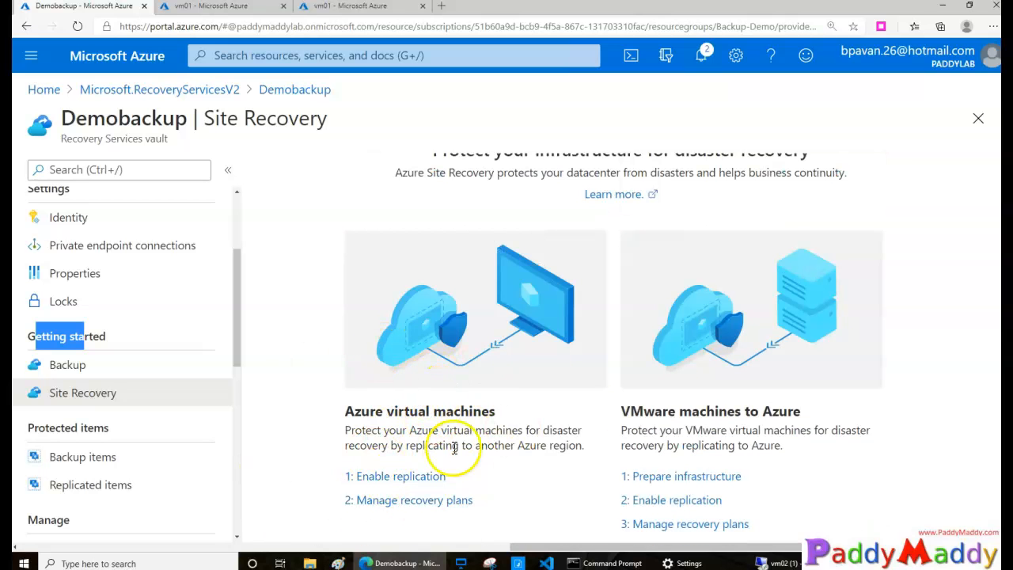
{"action": "scroll", "coordinate": [591, 414], "scroll_direction": "up", "scroll_amount": 1}
Step: Open the vault's Backup page and review the available workload locations and Azure backup types
{"action": "left_click", "coordinate": [84, 368]}
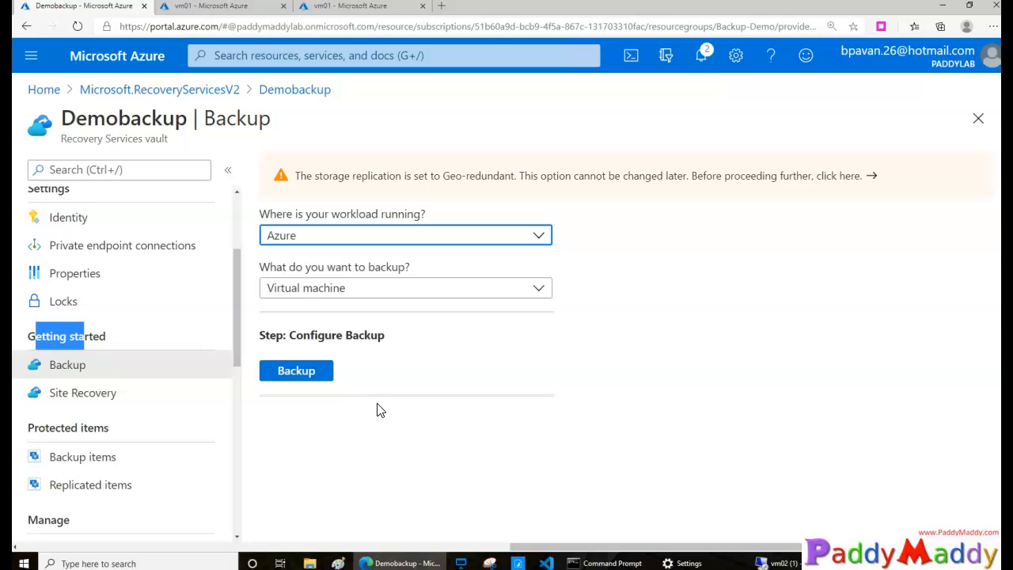
{"action": "left_click", "coordinate": [348, 285]}
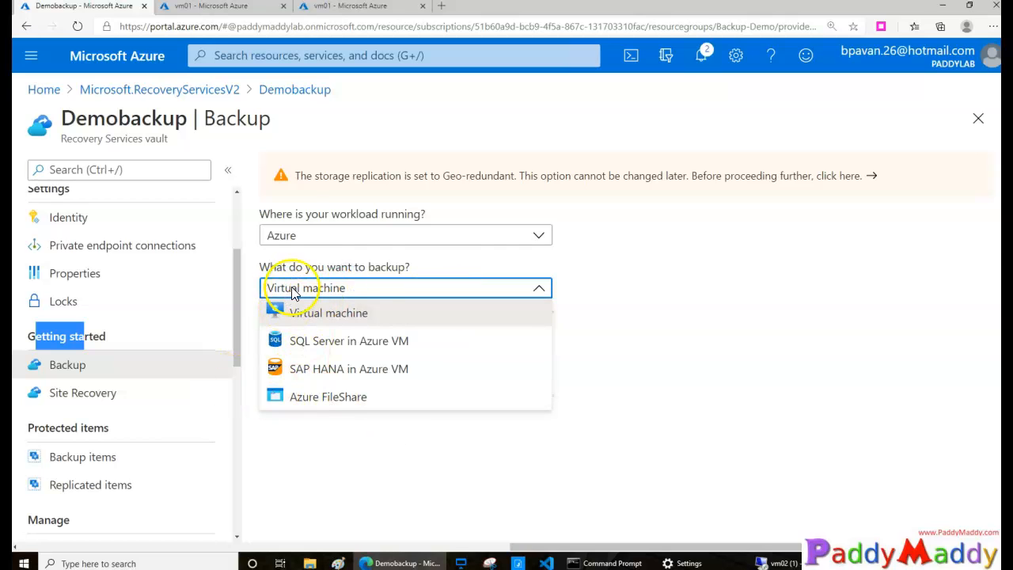
{"action": "left_click", "coordinate": [298, 237]}
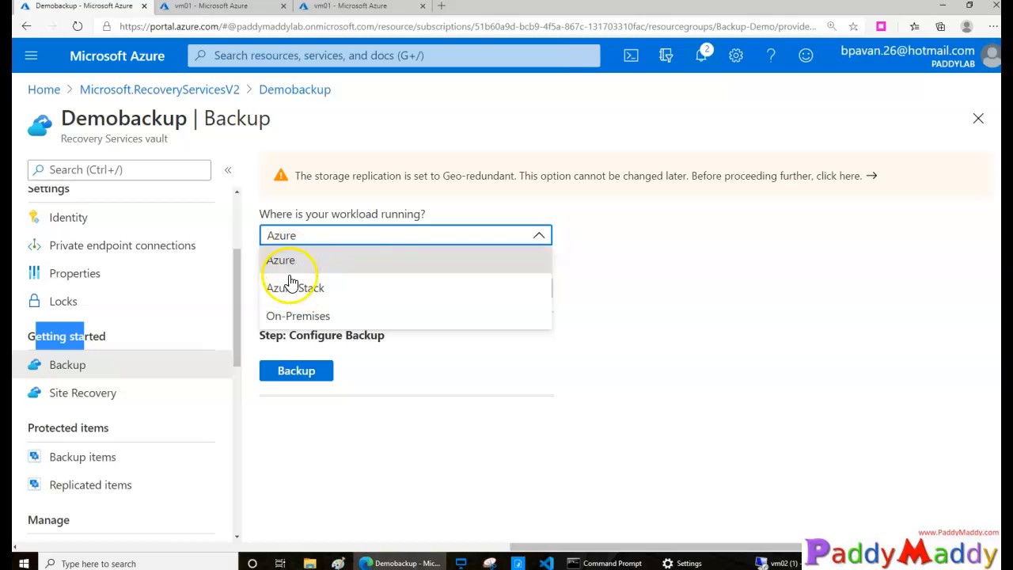
{"action": "left_click", "coordinate": [830, 464]}
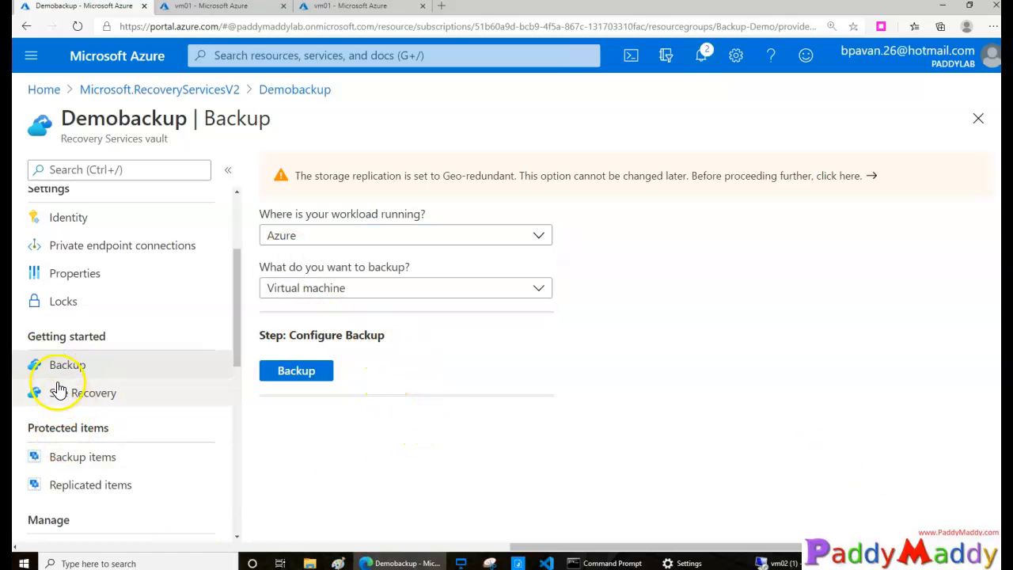
{"action": "left_click_drag", "start_coordinate": [29, 339], "coordinate": [121, 336]}
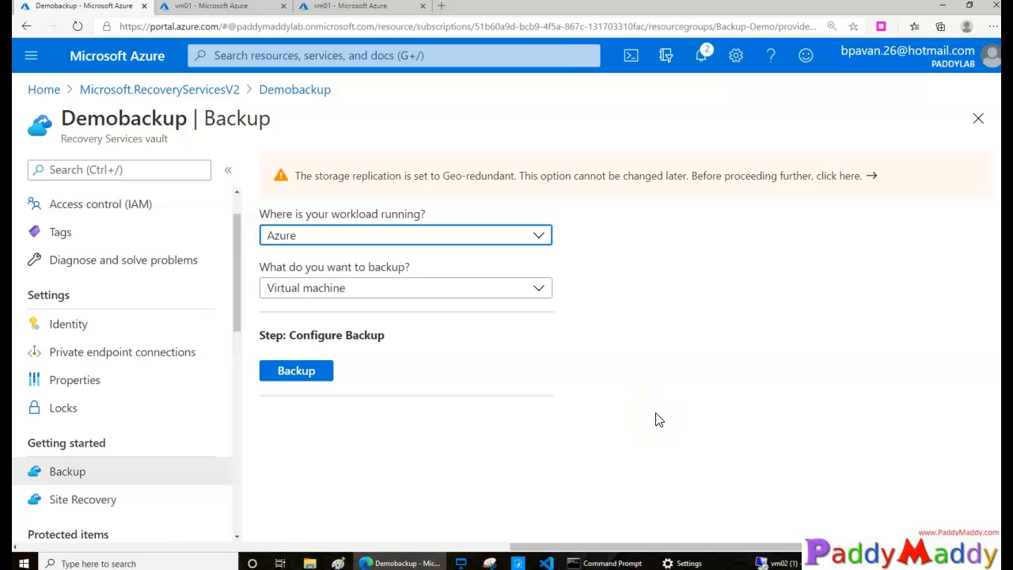
Step: Set the backup's workload location to On-Premises and choose Files and folders as the item to back up
{"action": "left_click", "coordinate": [286, 236]}
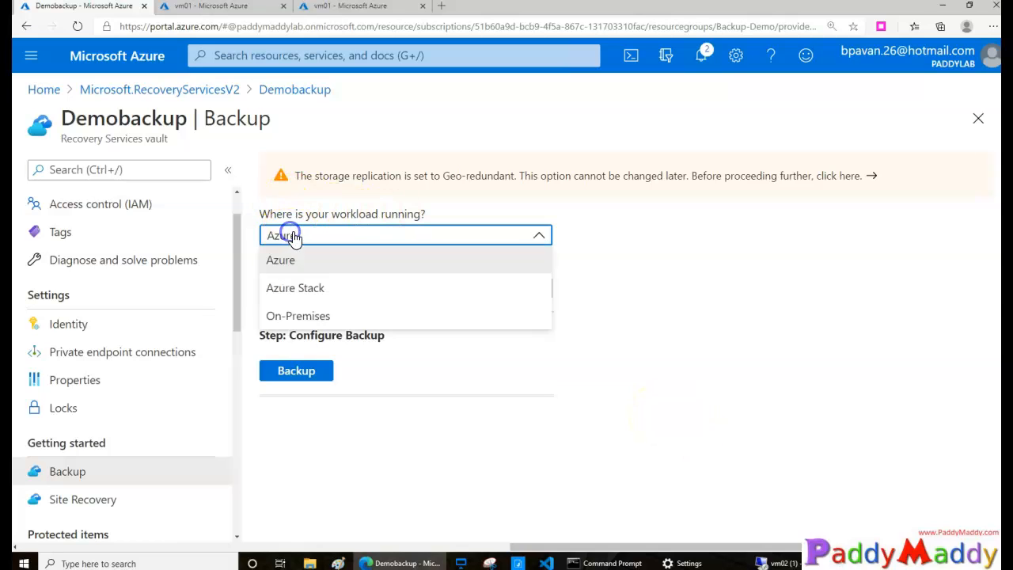
{"action": "left_click", "coordinate": [297, 316]}
{"action": "left_click", "coordinate": [306, 289]}
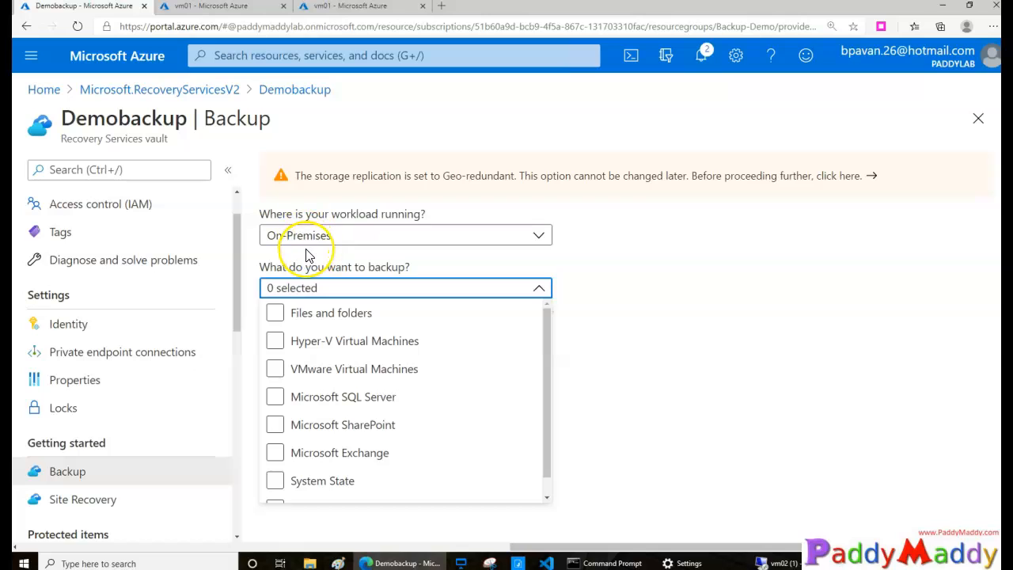
{"action": "left_click", "coordinate": [279, 317]}
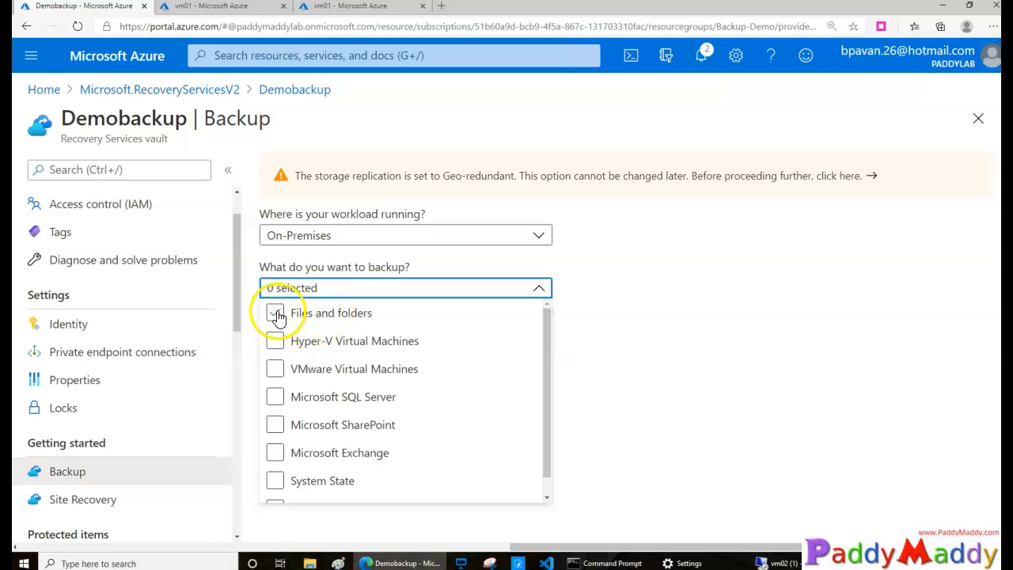
{"action": "left_click", "coordinate": [277, 315]}
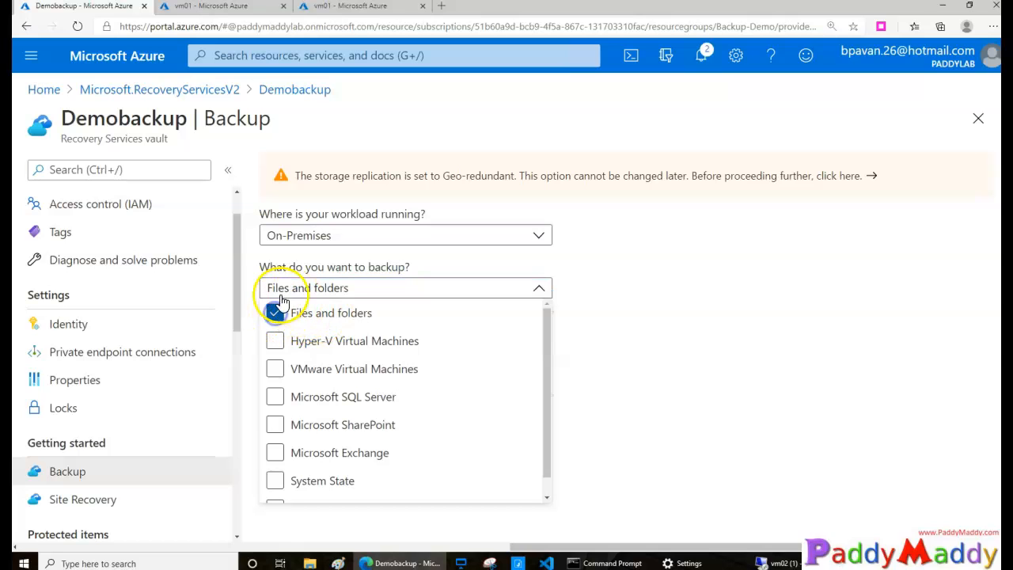
{"action": "left_click", "coordinate": [686, 357]}
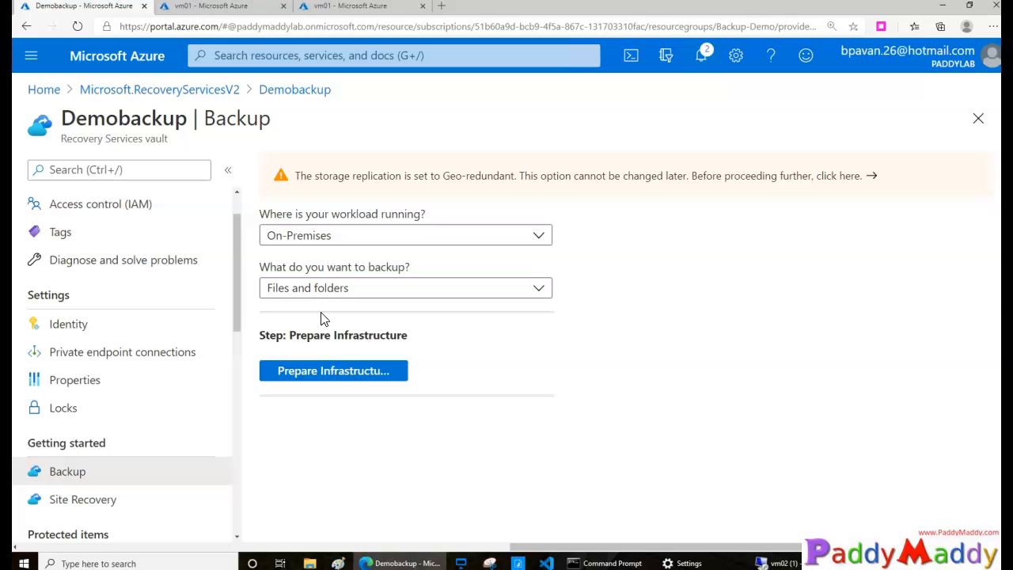
Step: Switch to the vm02 remote desktop session to view the server, and return to the Azure portal
{"action": "left_click", "coordinate": [776, 563]}
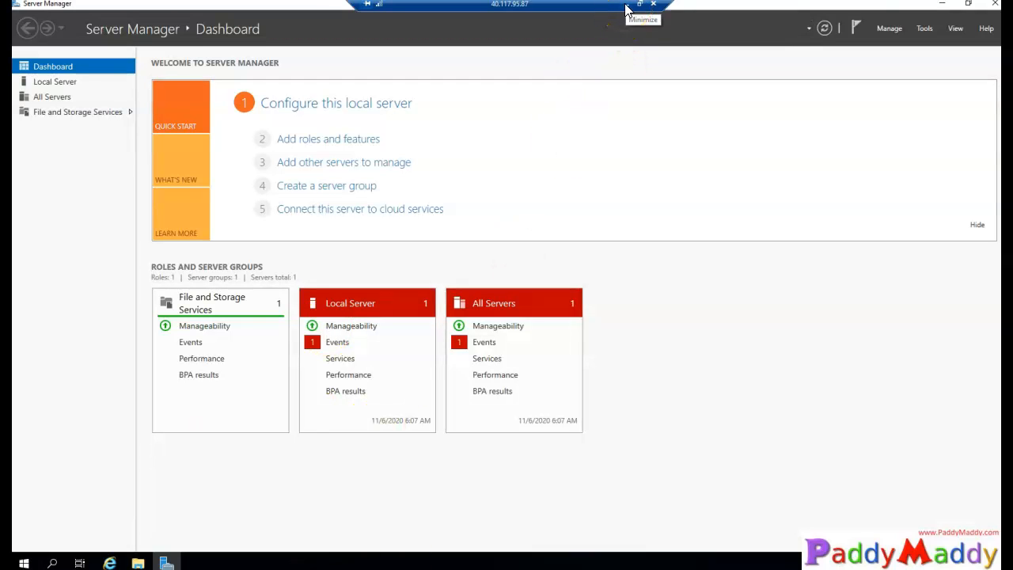
{"action": "left_click", "coordinate": [627, 9]}
Step: Review the on-premises backup types, try adding System State to the Files and folders selection, and remove it again
{"action": "left_click", "coordinate": [333, 290]}
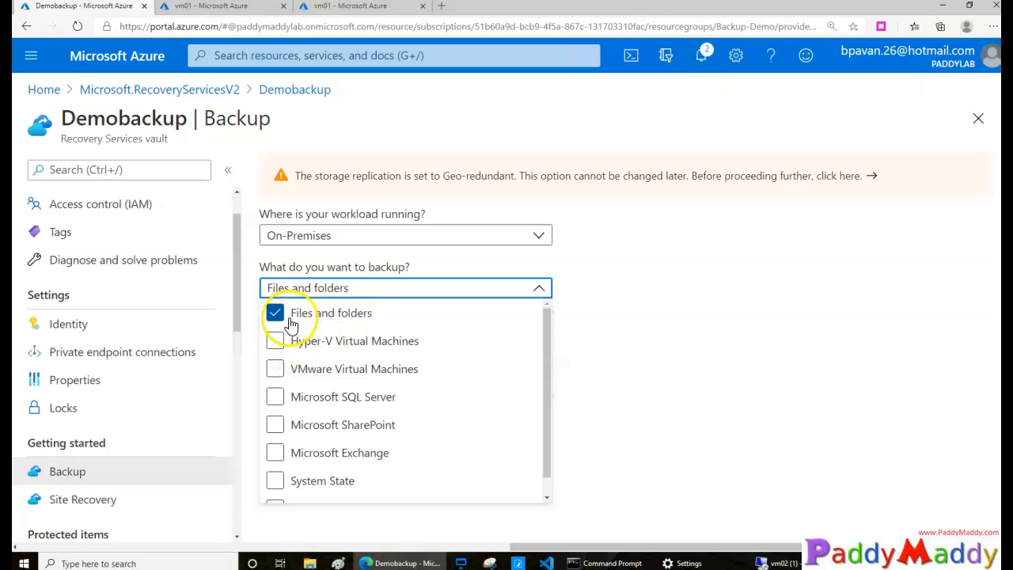
{"action": "scroll", "coordinate": [328, 465], "scroll_direction": "down", "scroll_amount": 1}
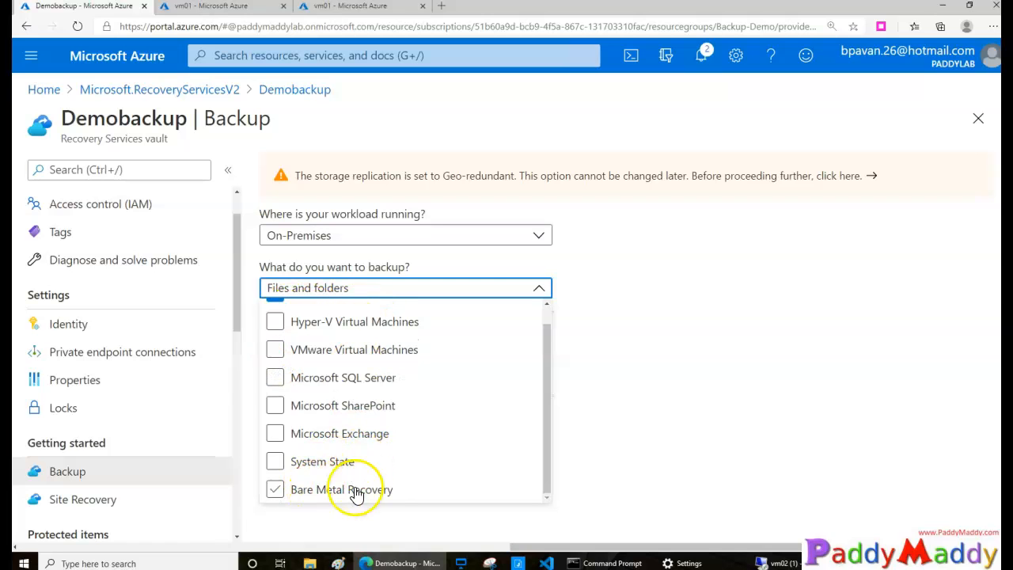
{"action": "scroll", "coordinate": [414, 452], "scroll_direction": "up", "scroll_amount": 1}
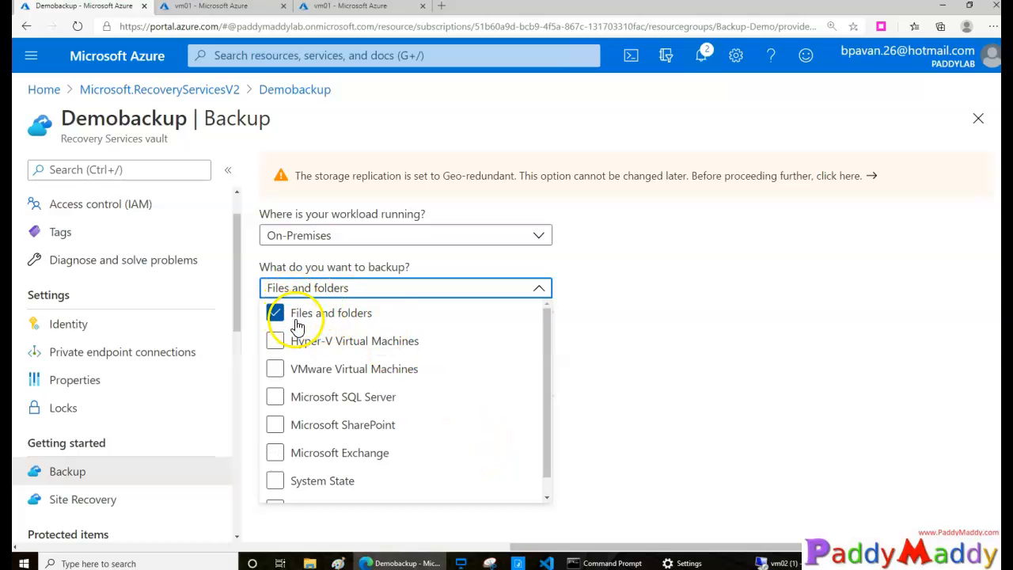
{"action": "scroll", "coordinate": [388, 352], "scroll_direction": "down", "scroll_amount": 1}
{"action": "left_click", "coordinate": [276, 467]}
{"action": "scroll", "coordinate": [386, 443], "scroll_direction": "up", "scroll_amount": 1}
{"action": "scroll", "coordinate": [285, 491], "scroll_direction": "down", "scroll_amount": 1}
{"action": "left_click", "coordinate": [271, 461]}
{"action": "scroll", "coordinate": [332, 439], "scroll_direction": "up", "scroll_amount": 1}
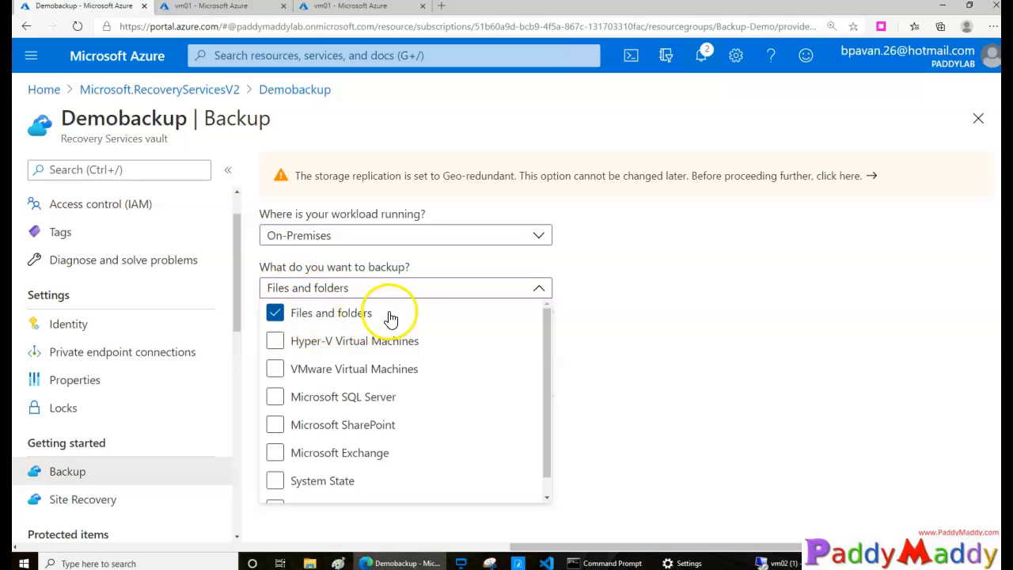
{"action": "left_click", "coordinate": [676, 308]}
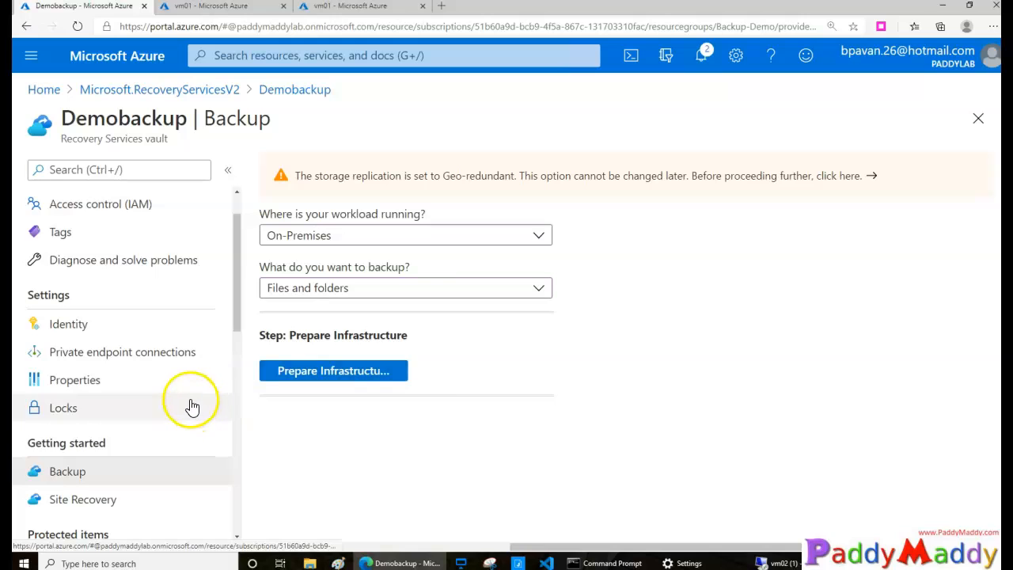
Step: Examine the vault's Protected items and Manage options, including backup policies, infrastructure, recovery plans and reports
{"action": "scroll", "coordinate": [190, 405], "scroll_direction": "down", "scroll_amount": 1}
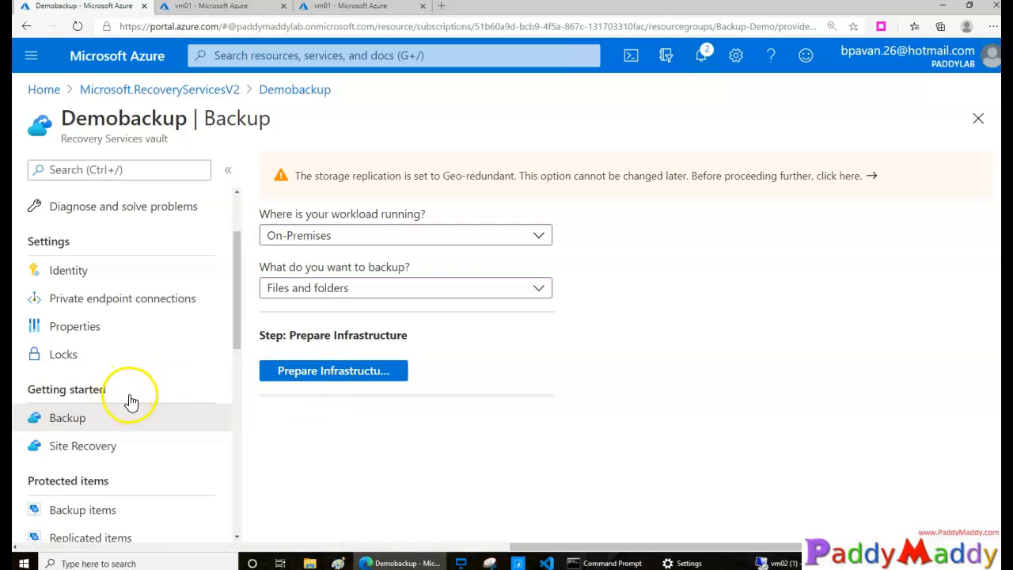
{"action": "scroll", "coordinate": [115, 404], "scroll_direction": "down", "scroll_amount": 5}
{"action": "left_click_drag", "start_coordinate": [30, 307], "coordinate": [132, 451]}
{"action": "scroll", "coordinate": [79, 332], "scroll_direction": "up", "scroll_amount": 1}
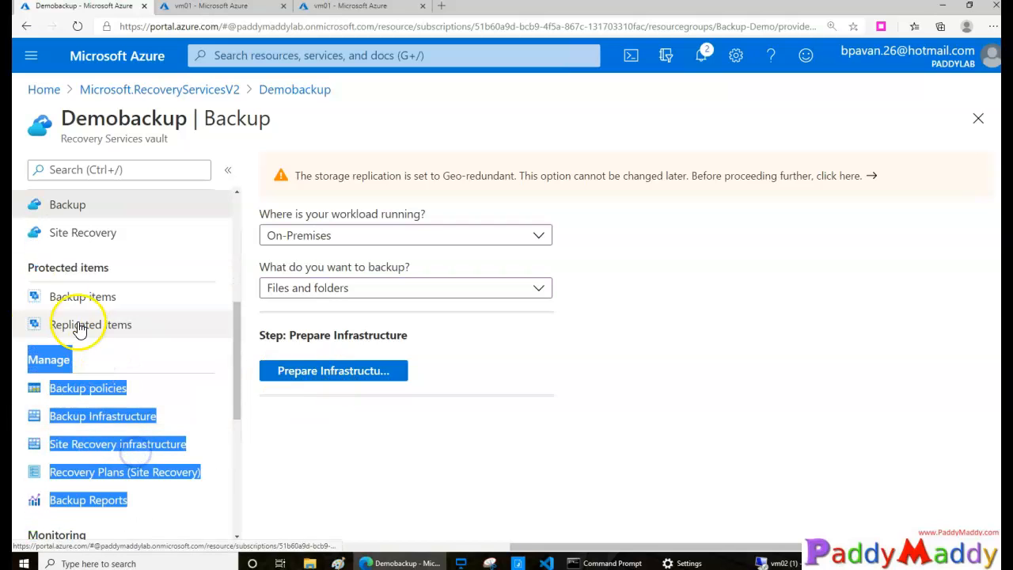
Step: Start preparing the infrastructure for the vault's on-premises Files and folders backup
{"action": "left_click_drag", "start_coordinate": [29, 267], "coordinate": [108, 273]}
{"action": "scroll", "coordinate": [127, 418], "scroll_direction": "up", "scroll_amount": 3}
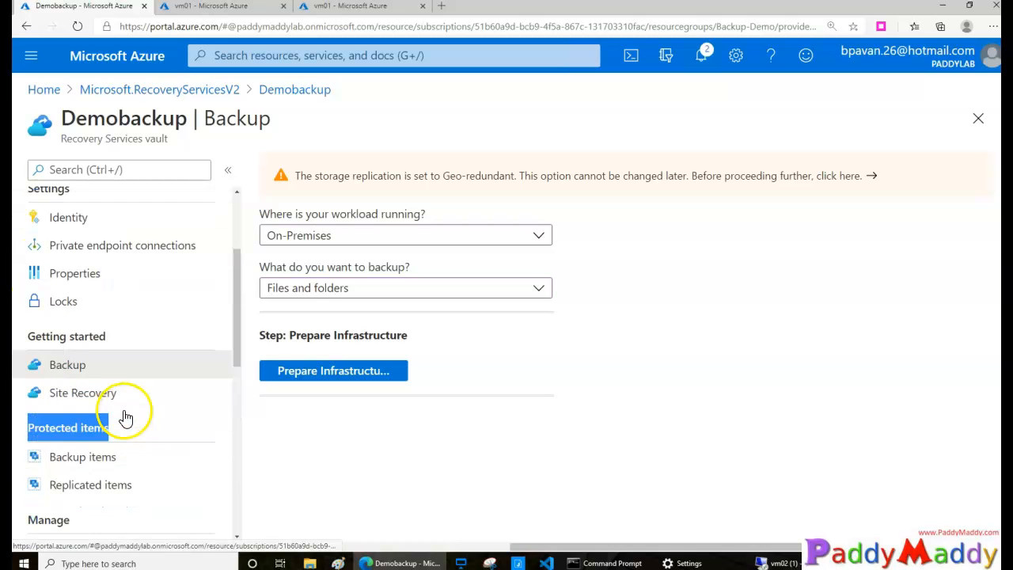
{"action": "scroll", "coordinate": [111, 428], "scroll_direction": "down", "scroll_amount": 4}
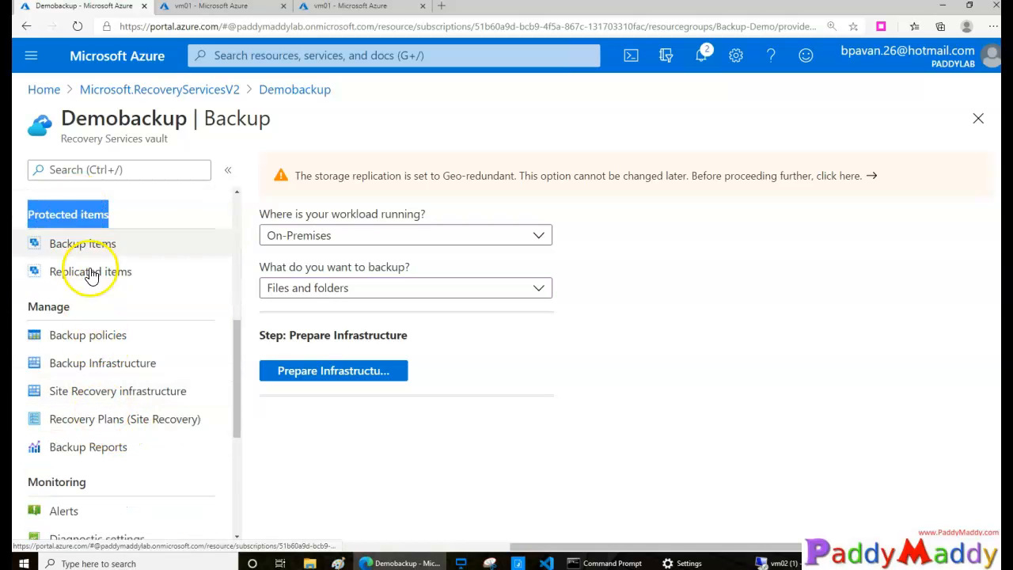
{"action": "scroll", "coordinate": [99, 333], "scroll_direction": "up", "scroll_amount": 7}
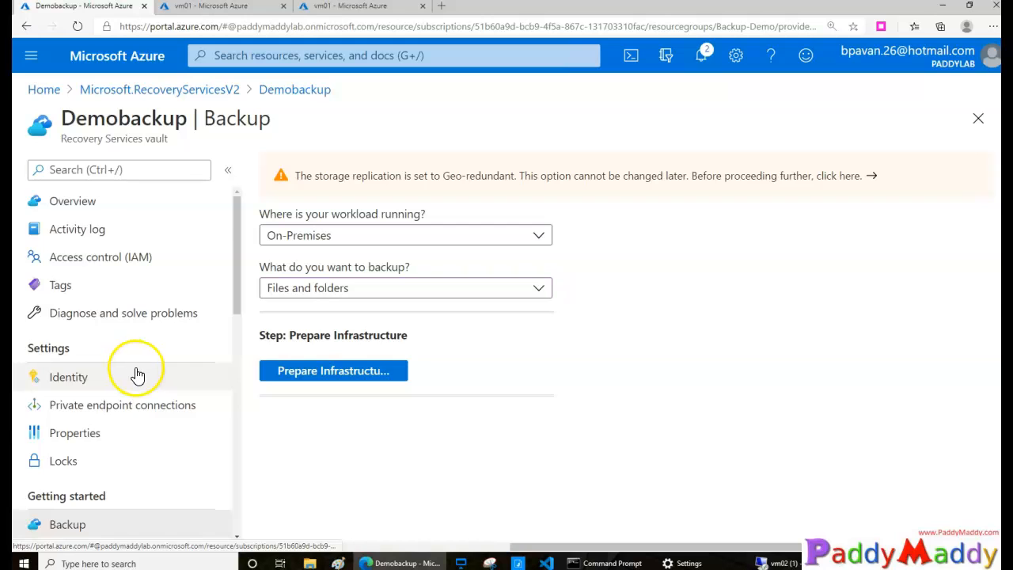
{"action": "scroll", "coordinate": [137, 375], "scroll_direction": "down", "scroll_amount": 3}
{"action": "left_click", "coordinate": [396, 465]}
{"action": "left_click", "coordinate": [350, 377]}
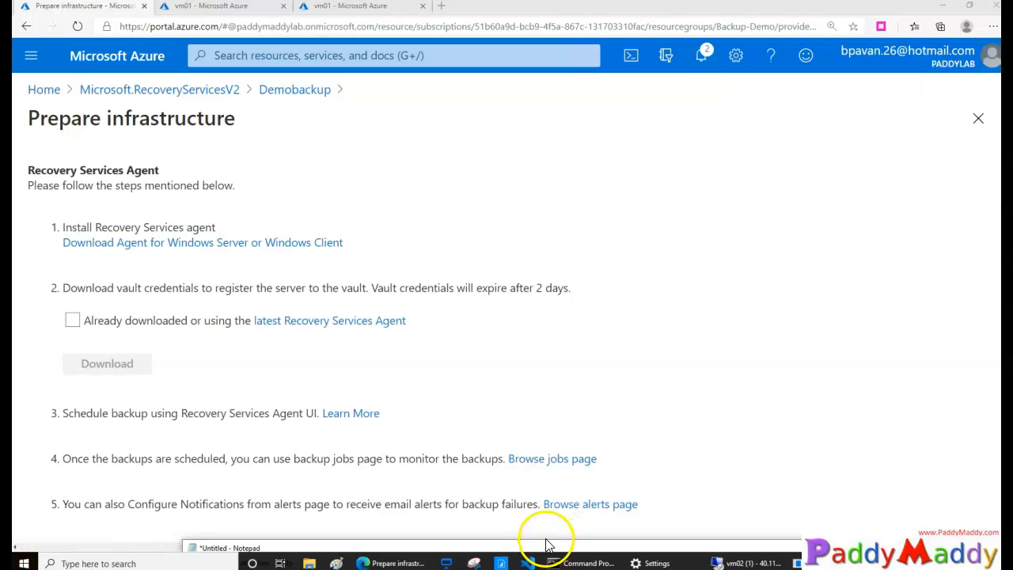
Step: Review the Microsoft Azure Recovery Services (MARS) note in Notepad and return to the Prepare infrastructure page
{"action": "left_click_drag", "start_coordinate": [514, 548], "coordinate": [499, 215]}
{"action": "left_click_drag", "start_coordinate": [167, 247], "coordinate": [244, 252]}
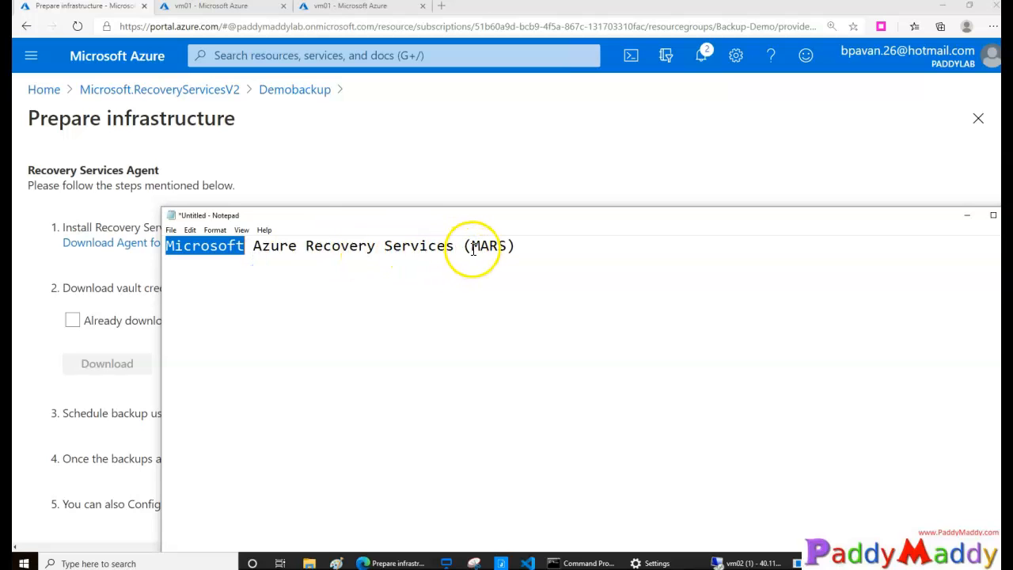
{"action": "left_click_drag", "start_coordinate": [473, 247], "coordinate": [492, 246]}
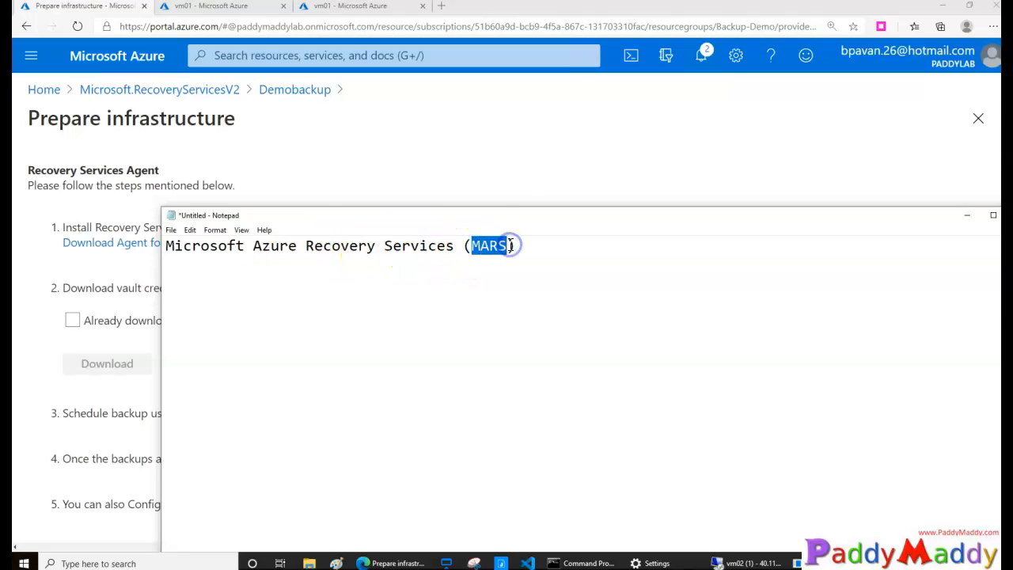
{"action": "left_click", "coordinate": [220, 171]}
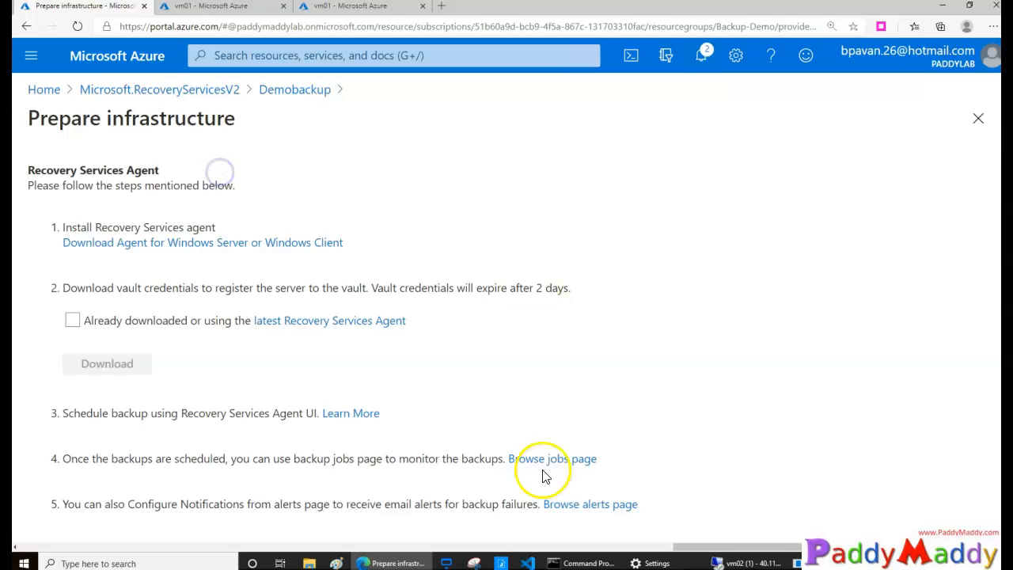
{"action": "left_click", "coordinate": [907, 561]}
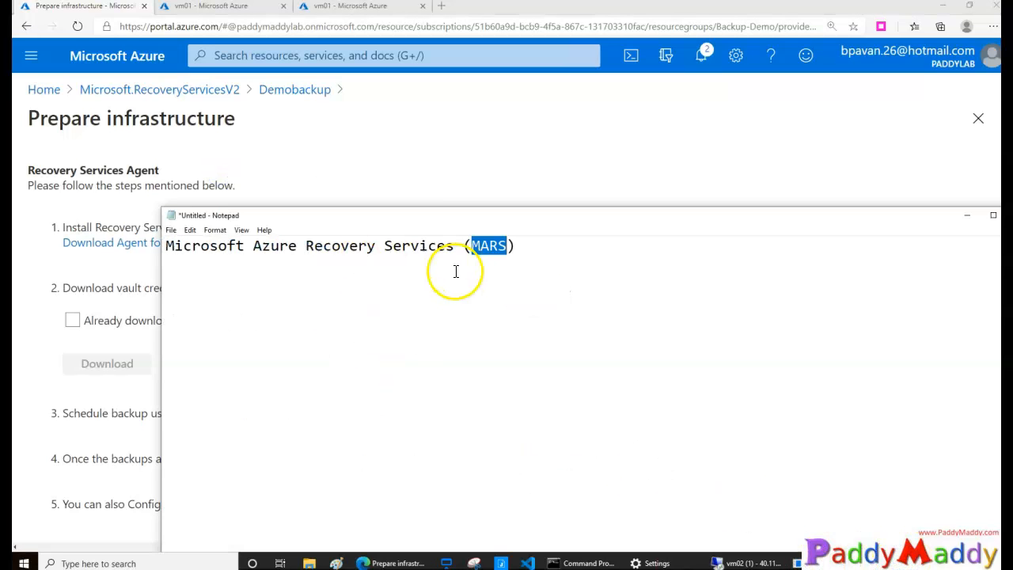
{"action": "left_click", "coordinate": [470, 246]}
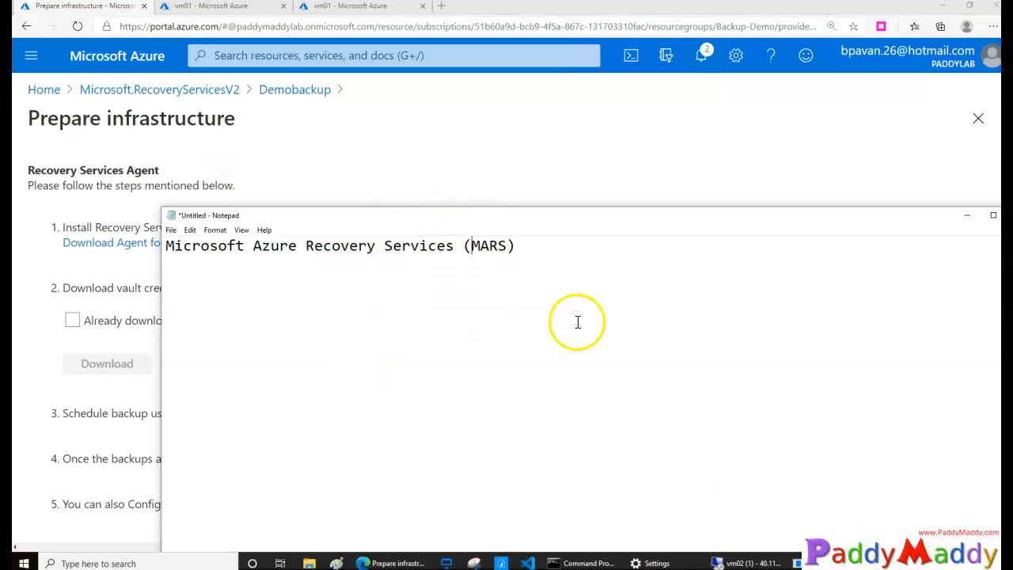
{"action": "left_click", "coordinate": [145, 177]}
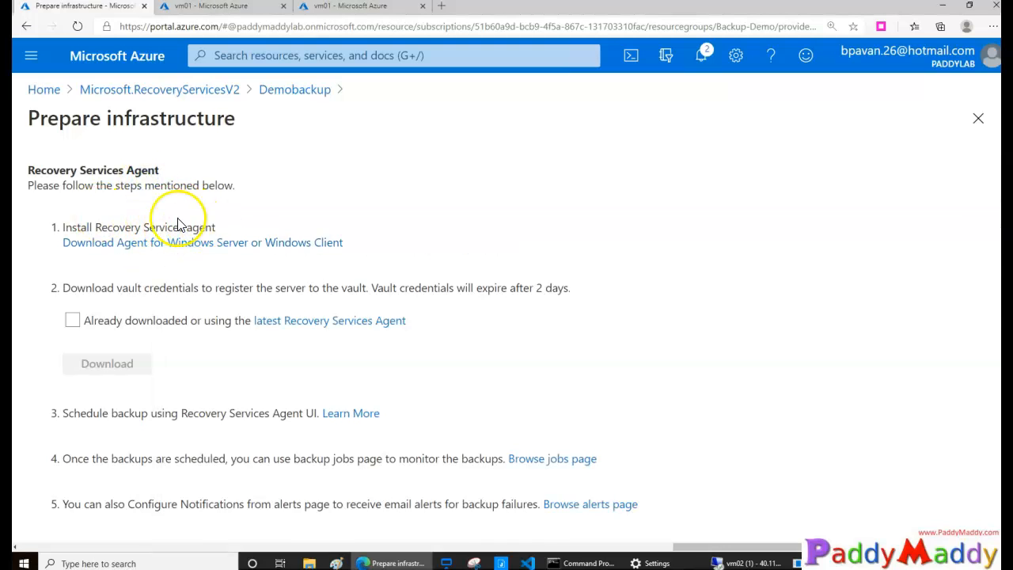
Step: Copy the agent download link for Windows Server or Windows Client and switch to the vm02 remote desktop session
{"action": "right_click", "coordinate": [143, 253]}
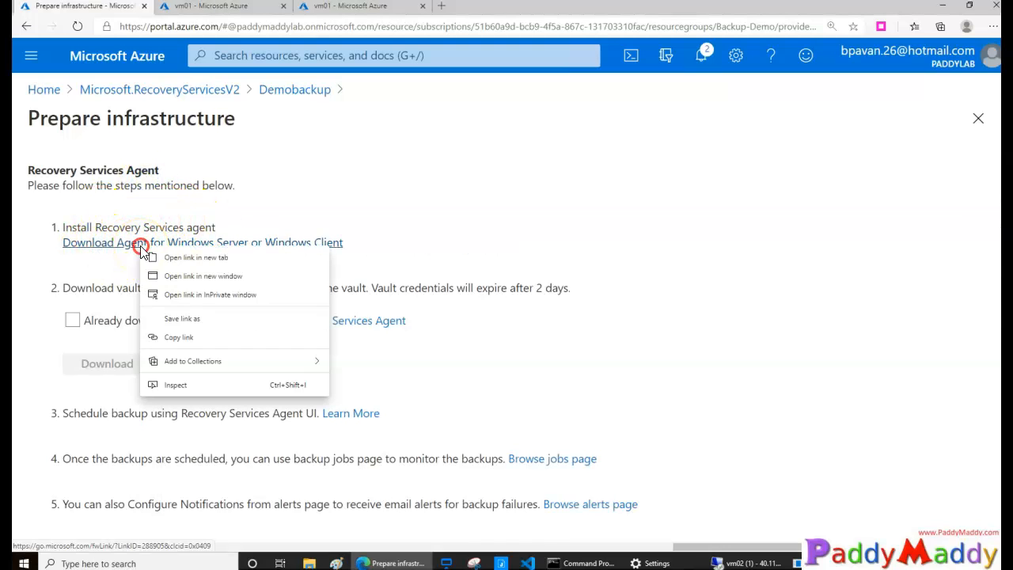
{"action": "left_click", "coordinate": [184, 338]}
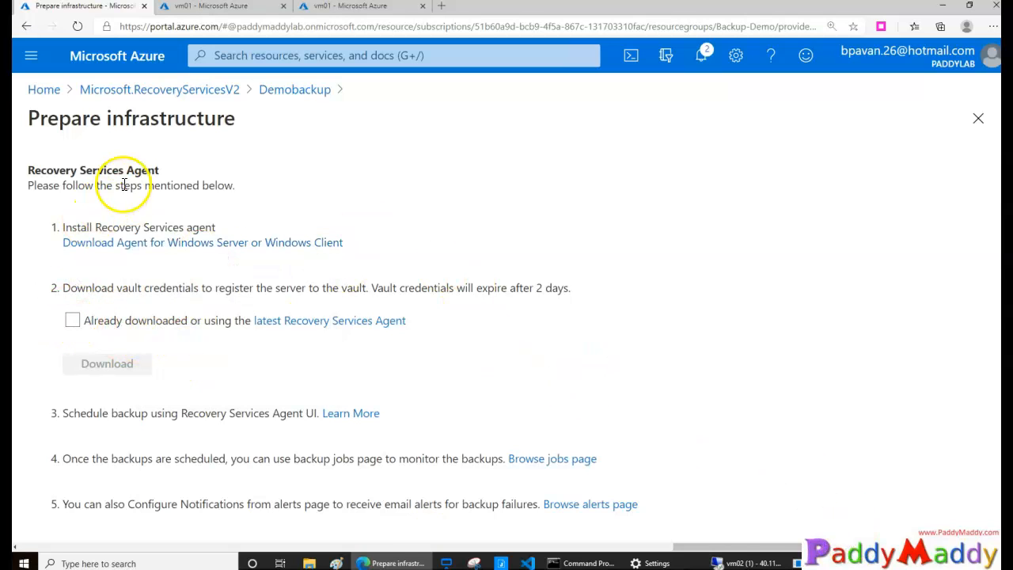
{"action": "left_click", "coordinate": [737, 563]}
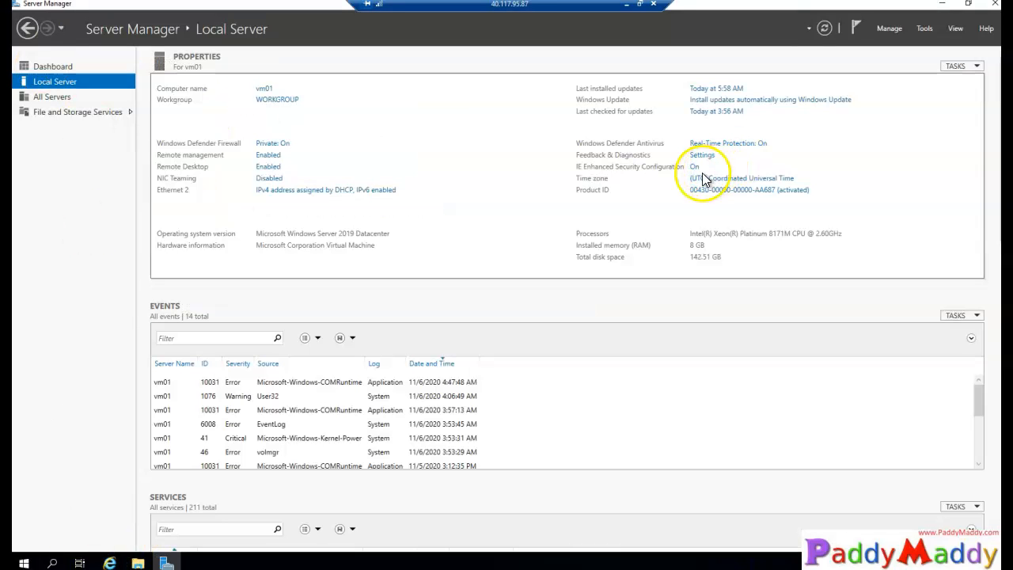
Step: Turn off IE Enhanced Security Configuration for the local server in Server Manager
{"action": "left_click", "coordinate": [700, 170]}
{"action": "left_click", "coordinate": [440, 268]}
{"action": "left_click", "coordinate": [548, 391]}
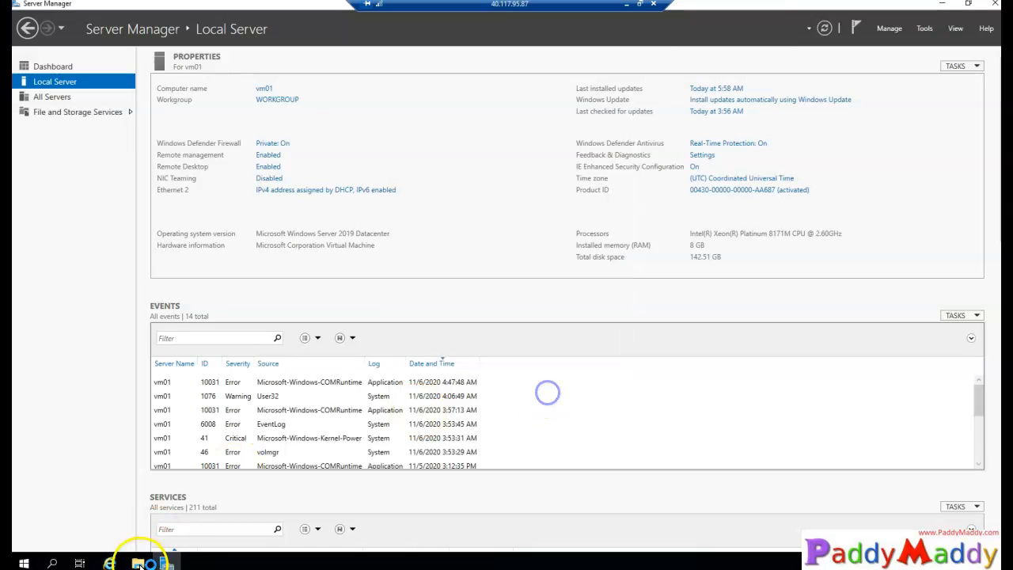
Step: Open the copied agent link in Internet Explorer on the server and save MARSAgentInstaller.exe
{"action": "left_click", "coordinate": [113, 564]}
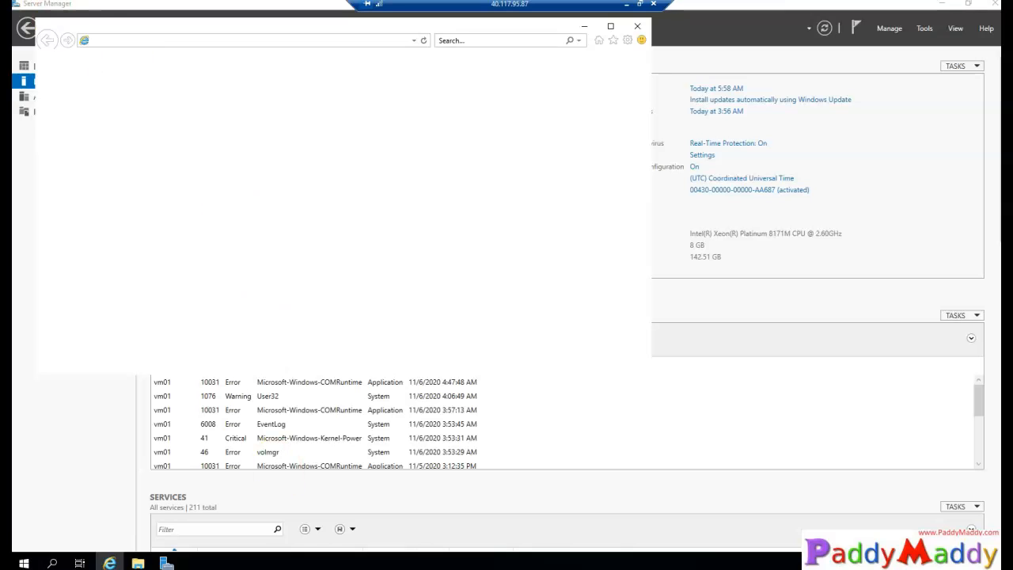
{"action": "left_click", "coordinate": [221, 41]}
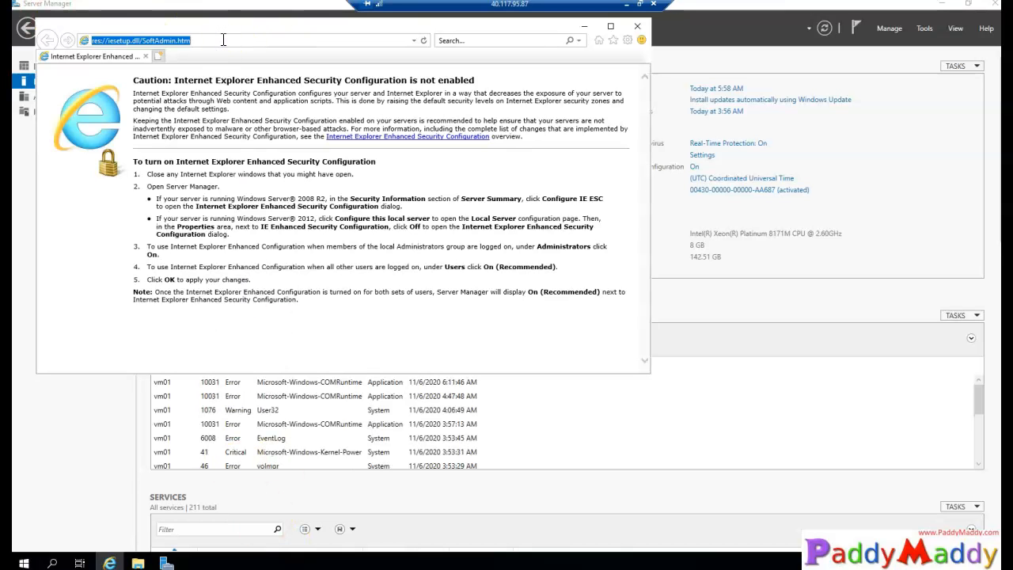
{"action": "key", "text": "ctrl+v"}
{"action": "key", "text": "Return"}
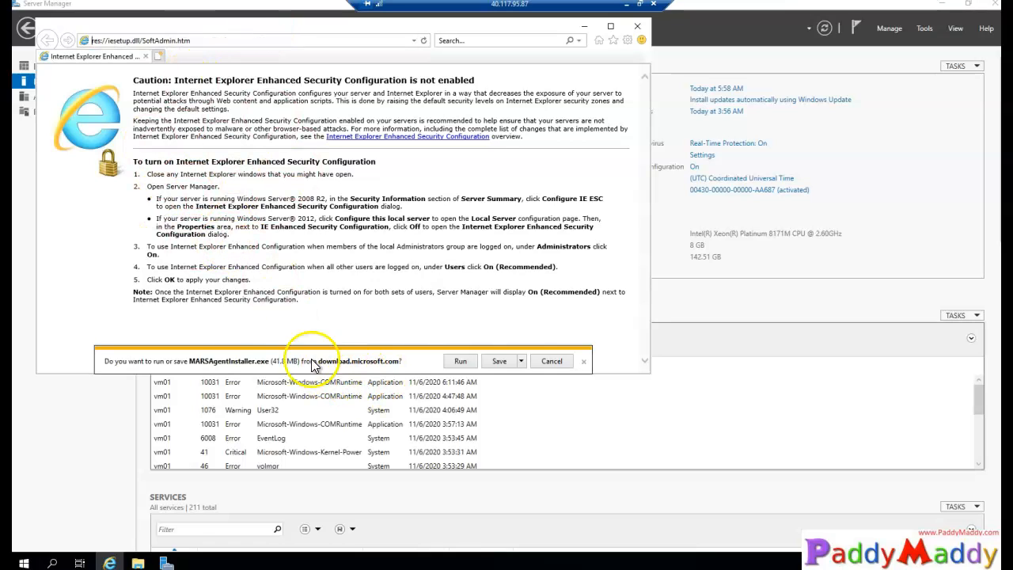
{"action": "left_click", "coordinate": [495, 361]}
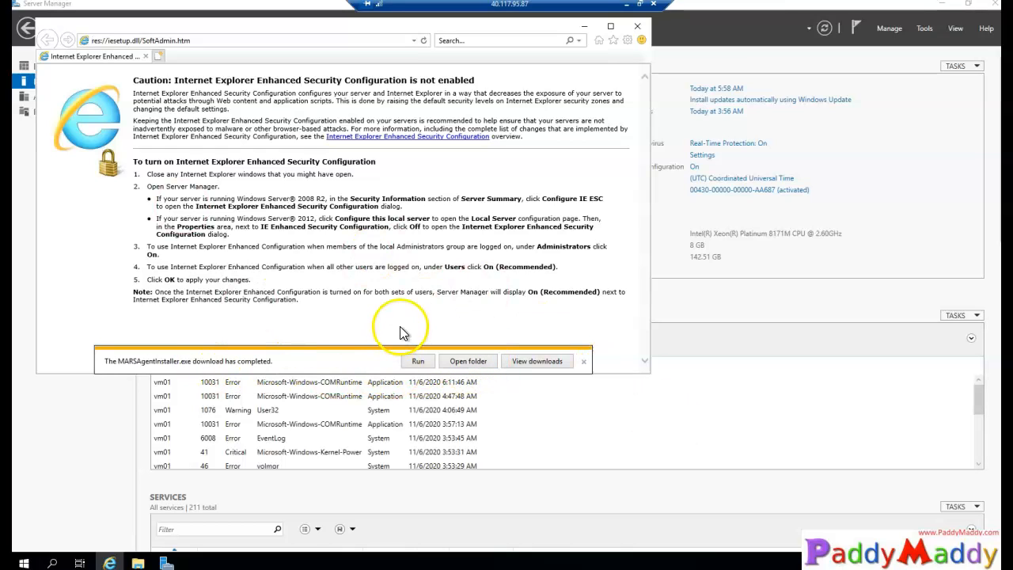
Step: Return to the Azure portal and mark the latest Recovery Services Agent as already downloaded or in use
{"action": "left_click", "coordinate": [625, 9]}
{"action": "left_click_drag", "start_coordinate": [62, 227], "coordinate": [128, 225]}
{"action": "left_click", "coordinate": [233, 225]}
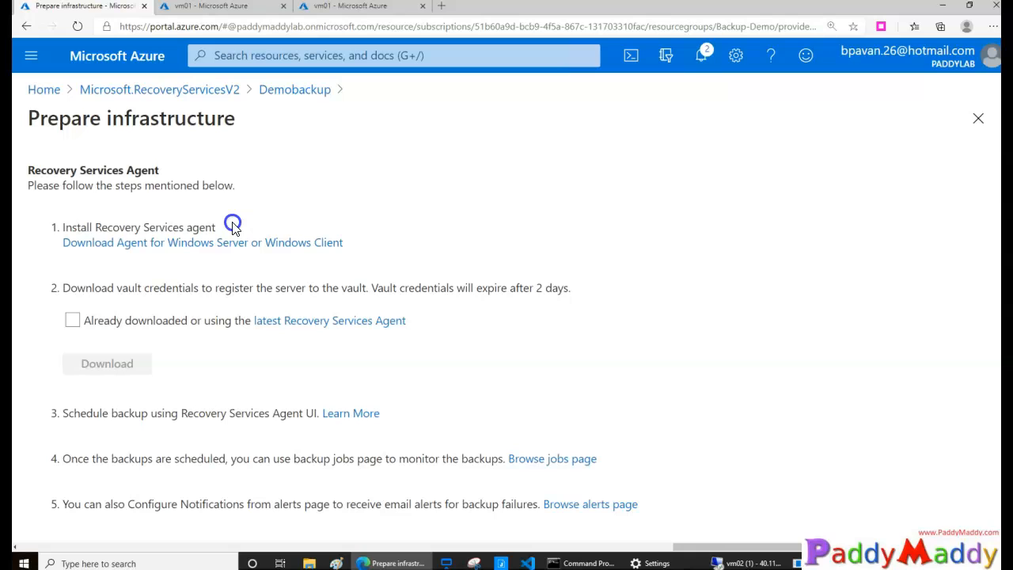
{"action": "left_click_drag", "start_coordinate": [70, 289], "coordinate": [203, 287]}
{"action": "left_click", "coordinate": [92, 295]}
{"action": "left_click", "coordinate": [72, 320]}
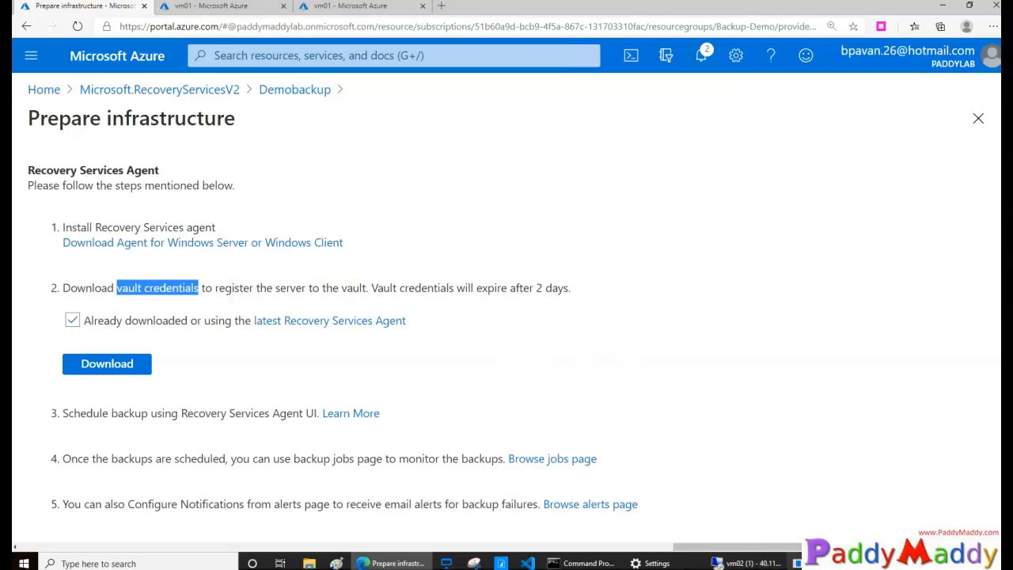
Step: Switch to the vm02 remote desktop session and run the downloaded MARSAgentInstaller.exe
{"action": "left_click", "coordinate": [744, 562]}
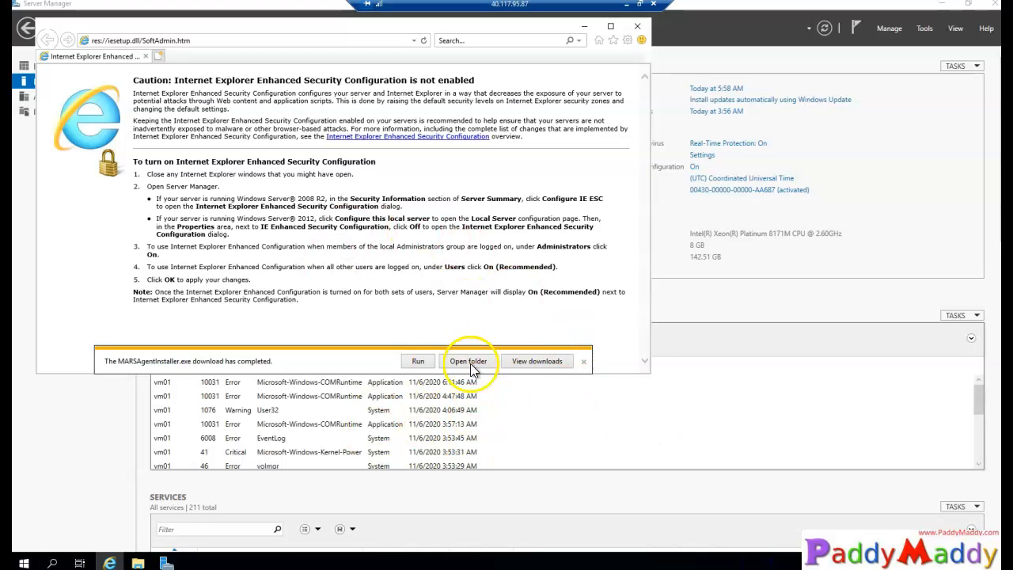
{"action": "left_click", "coordinate": [418, 362]}
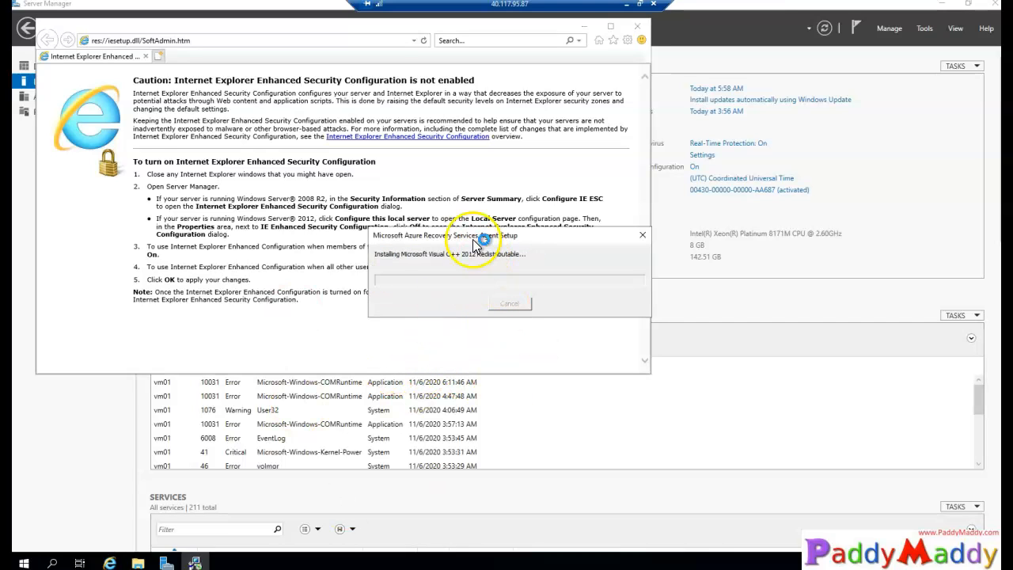
{"action": "left_click_drag", "start_coordinate": [471, 235], "coordinate": [327, 312]}
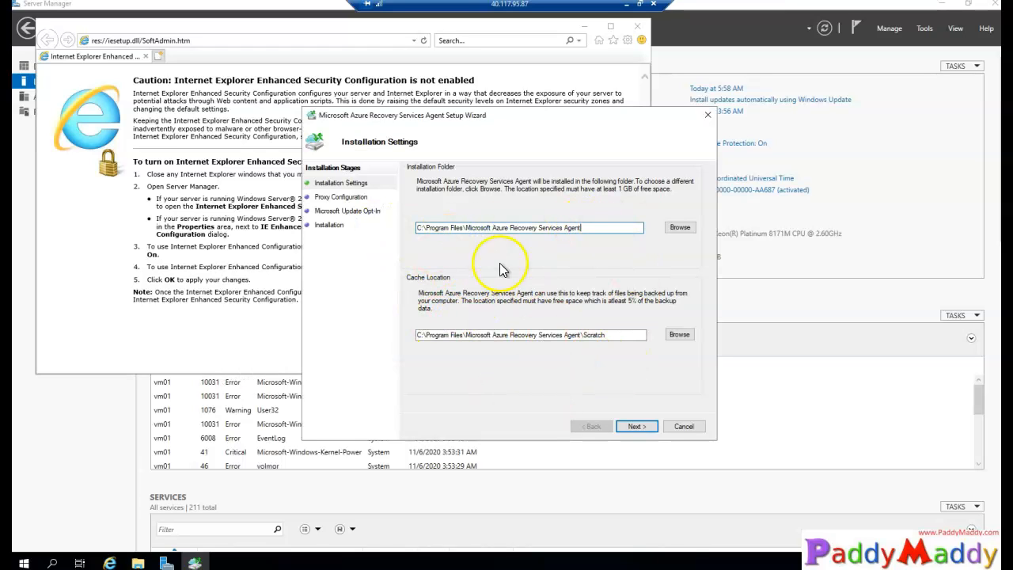
Step: Install the agent with the default folders, no custom proxy and Microsoft Update enabled
{"action": "left_click", "coordinate": [649, 427]}
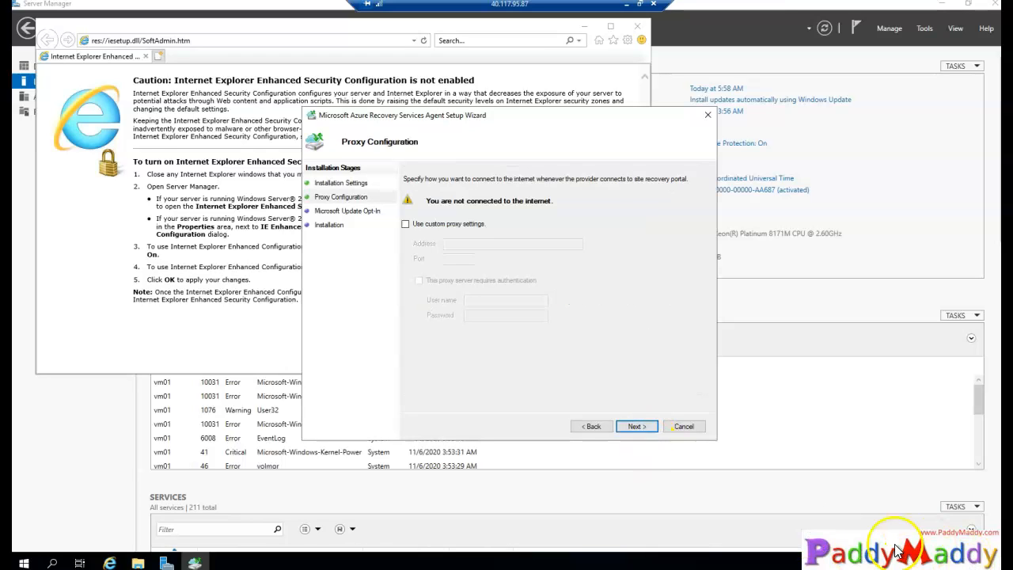
{"action": "left_click", "coordinate": [647, 429]}
{"action": "left_click", "coordinate": [543, 253]}
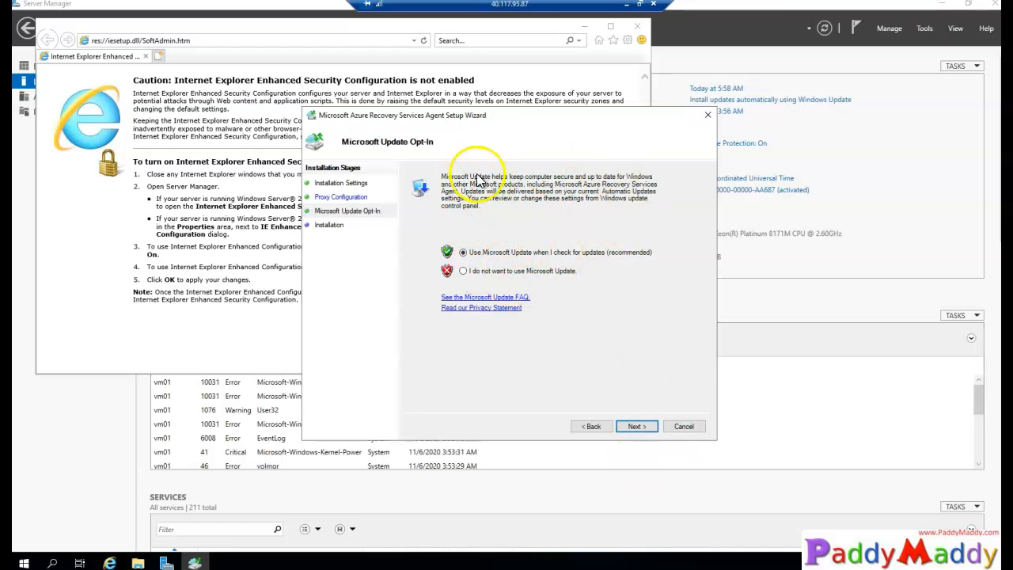
{"action": "left_click", "coordinate": [640, 426]}
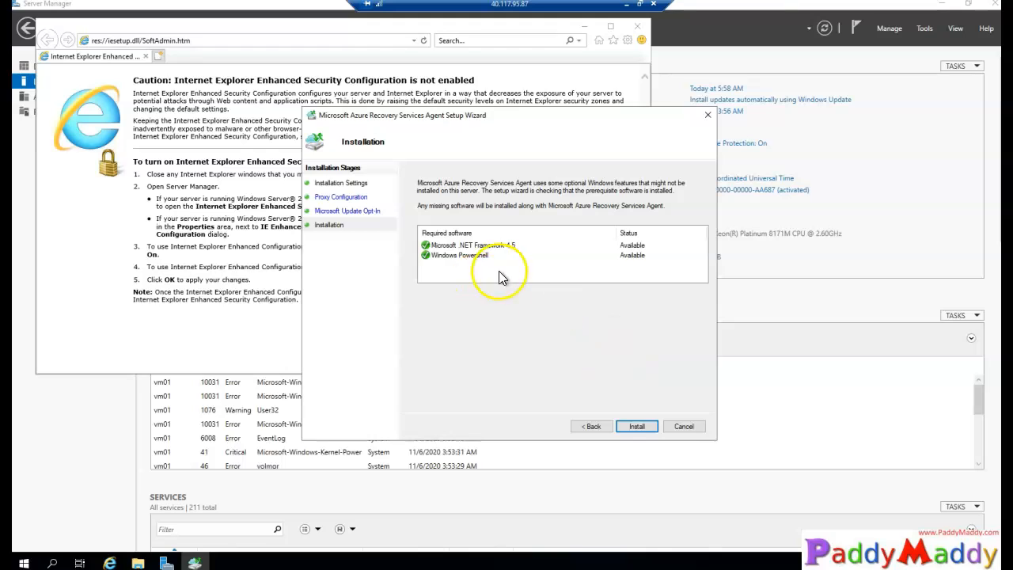
{"action": "left_click", "coordinate": [637, 426]}
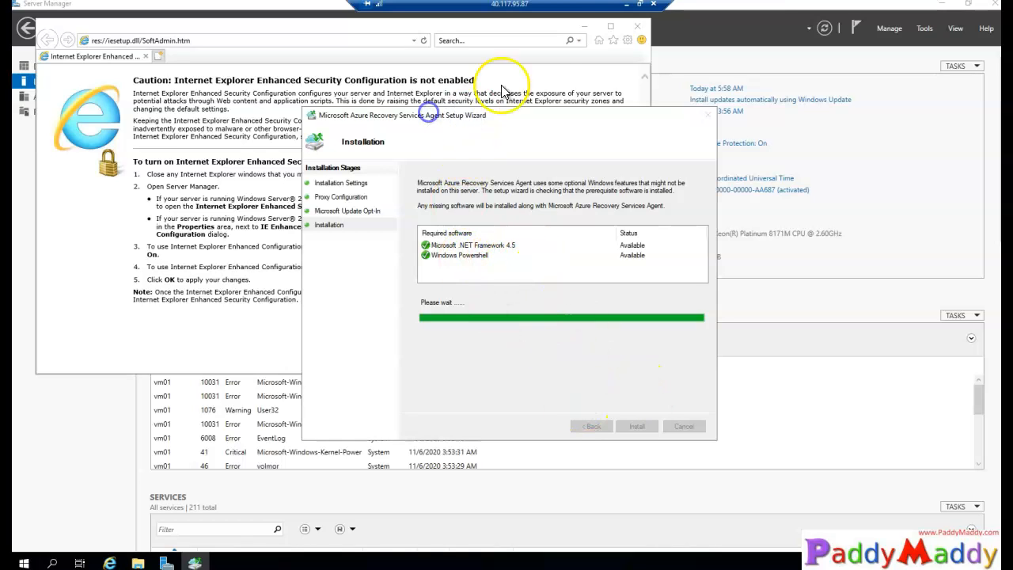
Step: Clear Internet Explorer and Server Manager from the server's desktop and proceed to registering the server
{"action": "left_click", "coordinate": [634, 29]}
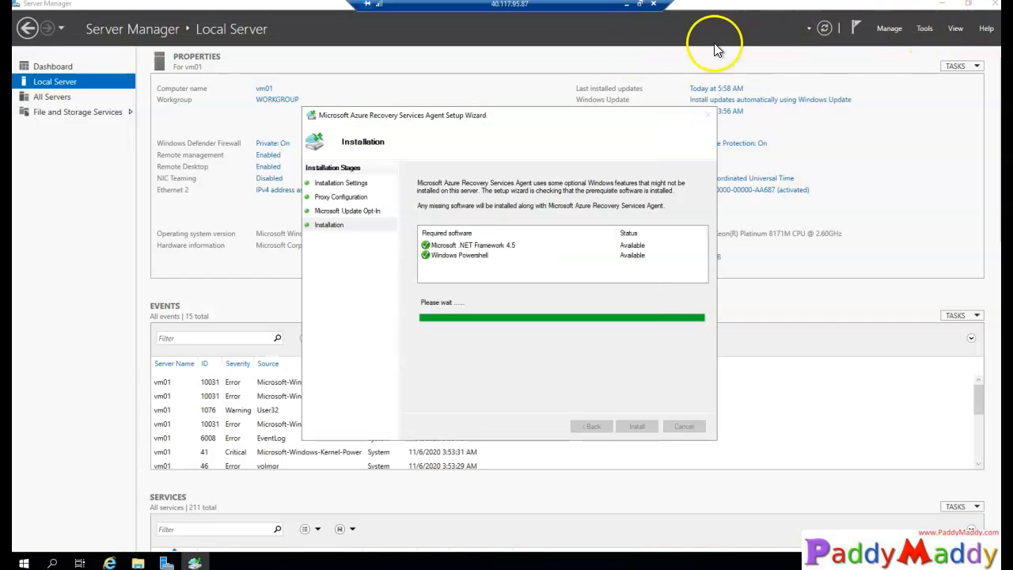
{"action": "left_click", "coordinate": [946, 8]}
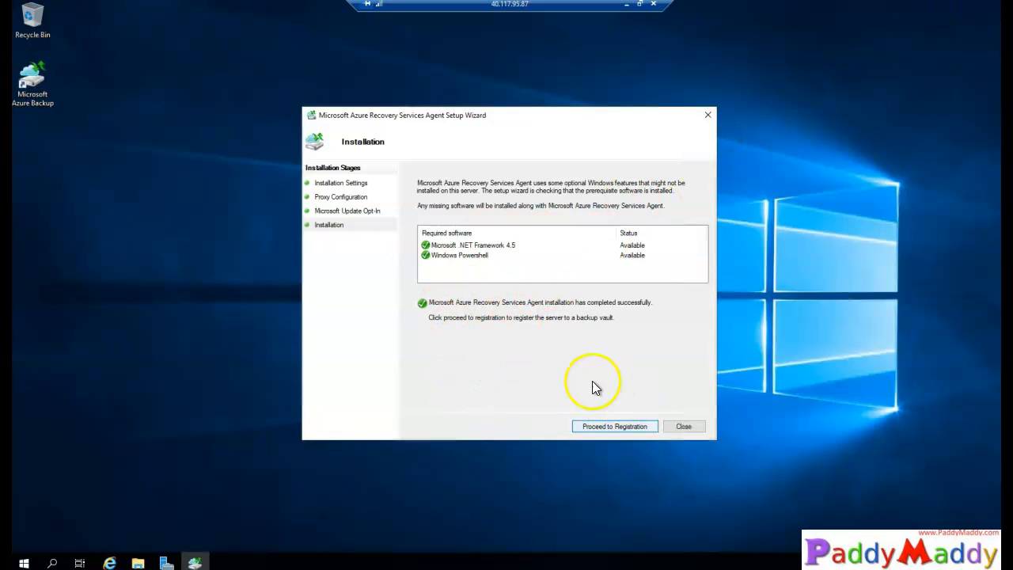
{"action": "left_click", "coordinate": [614, 430]}
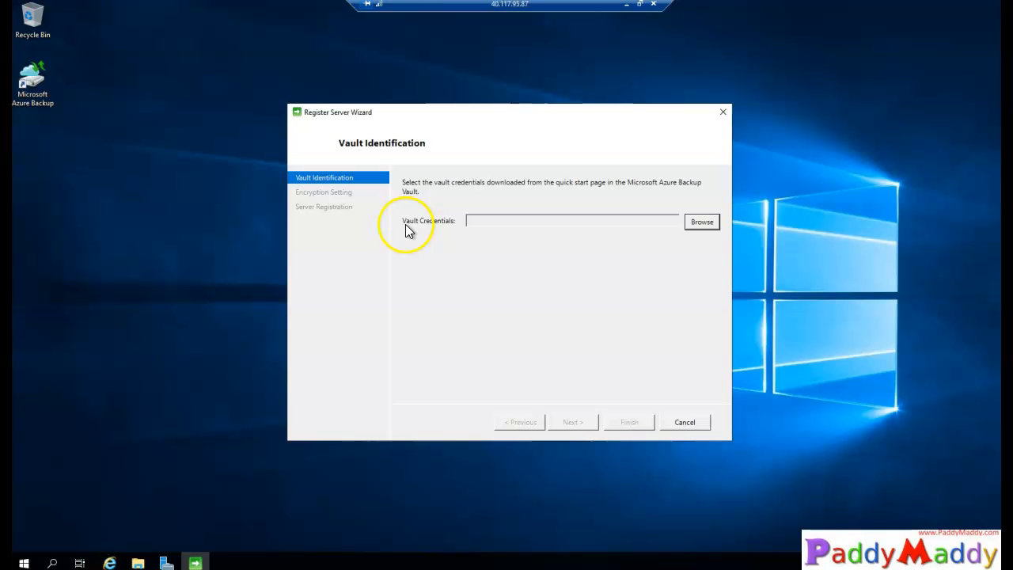
Step: Return to the Azure portal, download the Demobackup vault credentials file and show it in its folder
{"action": "left_click", "coordinate": [627, 7]}
{"action": "left_click_drag", "start_coordinate": [167, 321], "coordinate": [214, 321]}
{"action": "left_click", "coordinate": [135, 367]}
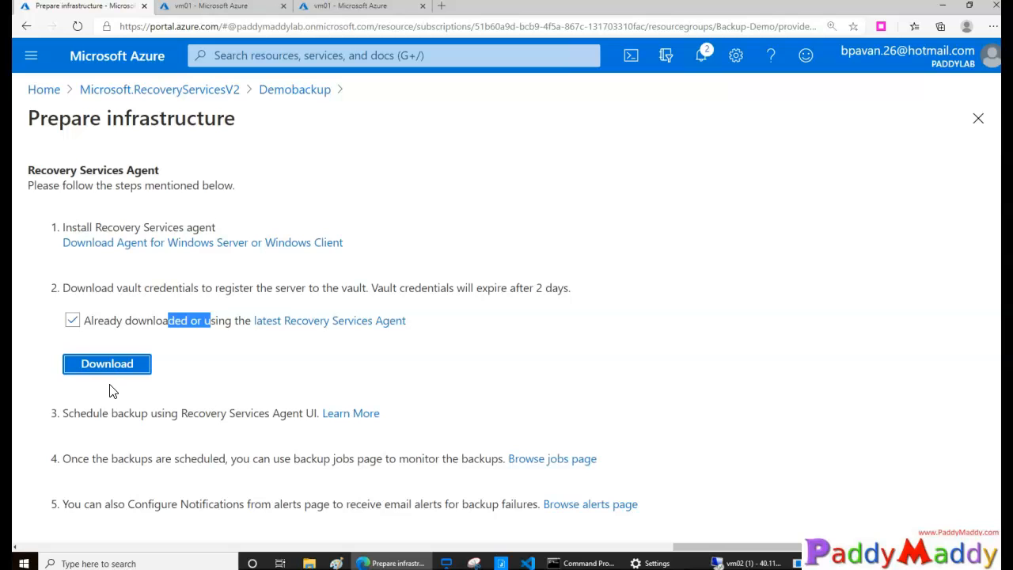
{"action": "left_click_drag", "start_coordinate": [690, 546], "coordinate": [319, 554]}
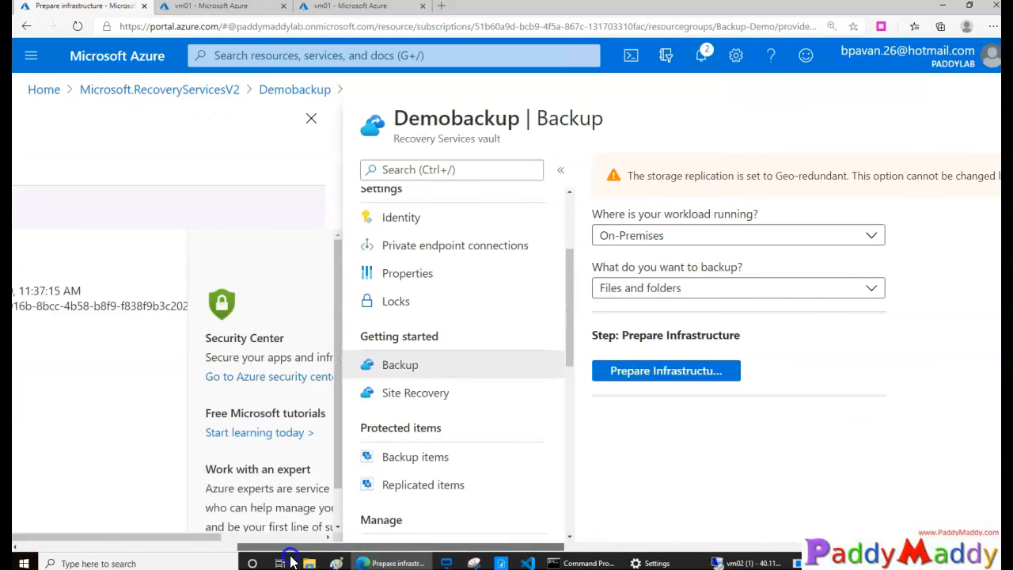
{"action": "scroll", "coordinate": [324, 502], "scroll_direction": "down", "scroll_amount": 3}
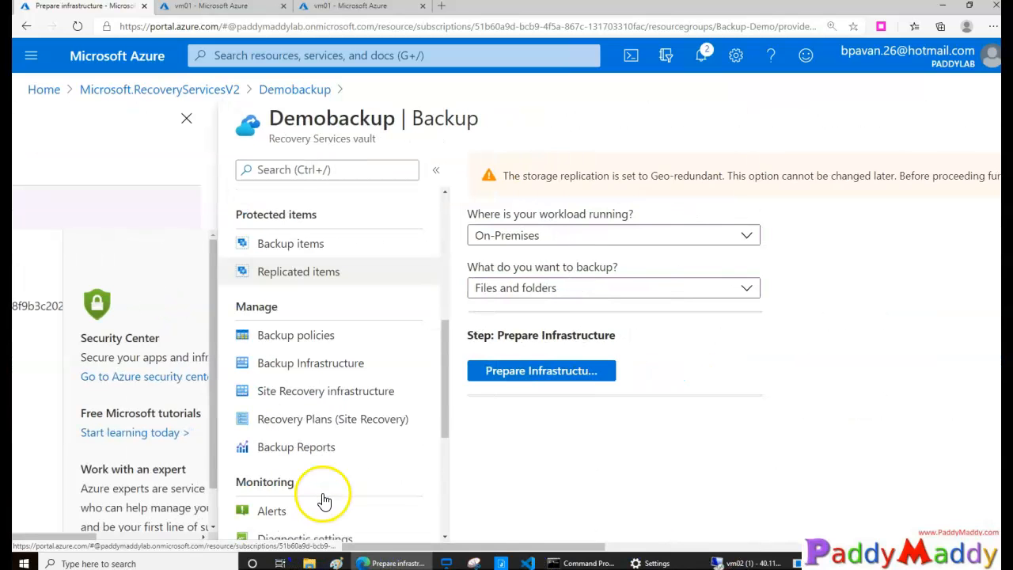
{"action": "left_click_drag", "start_coordinate": [396, 547], "coordinate": [699, 561]}
{"action": "scroll", "coordinate": [407, 440], "scroll_direction": "down", "scroll_amount": 1}
{"action": "left_click", "coordinate": [414, 296]}
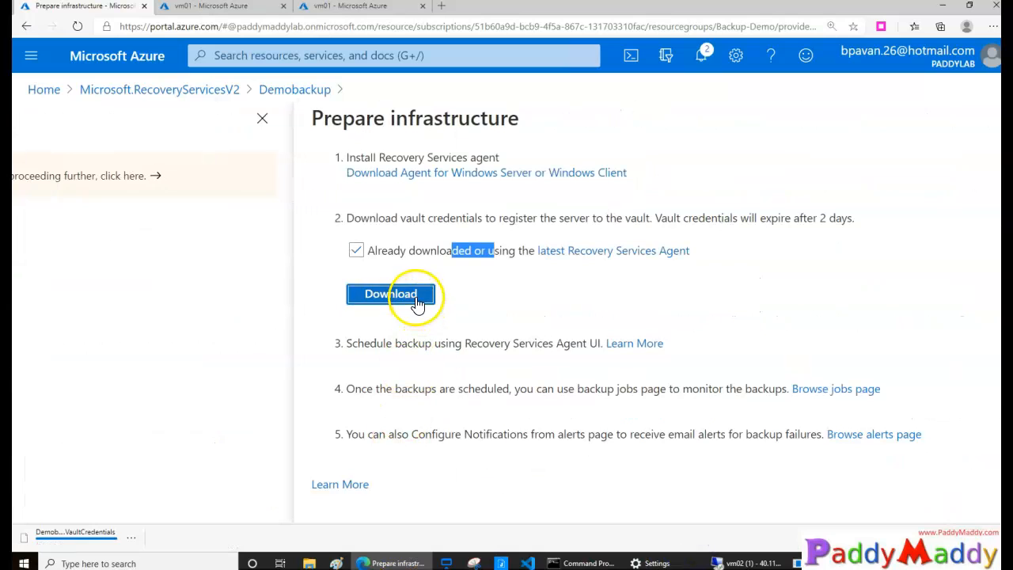
{"action": "left_click", "coordinate": [132, 538]}
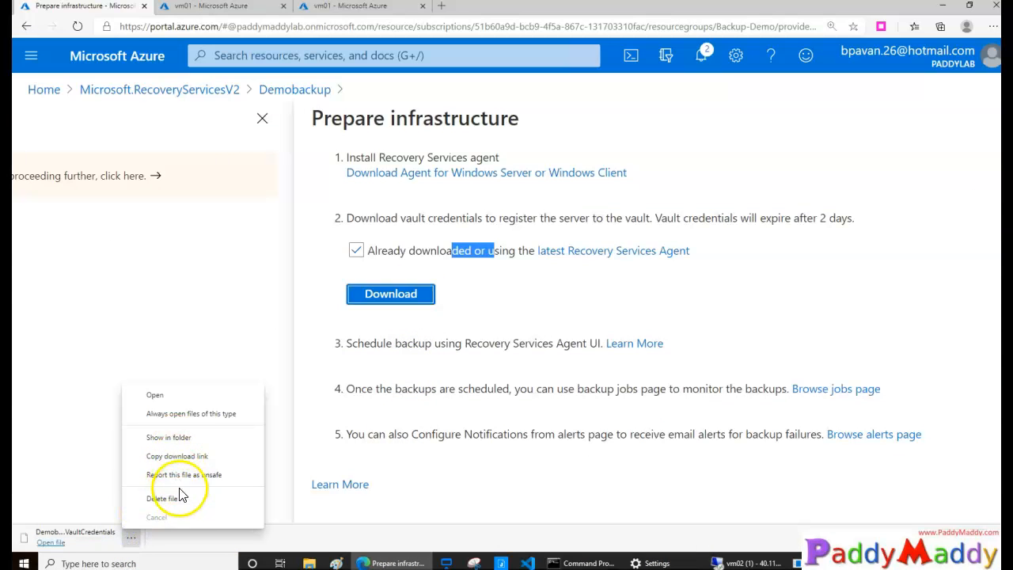
{"action": "left_click", "coordinate": [180, 440]}
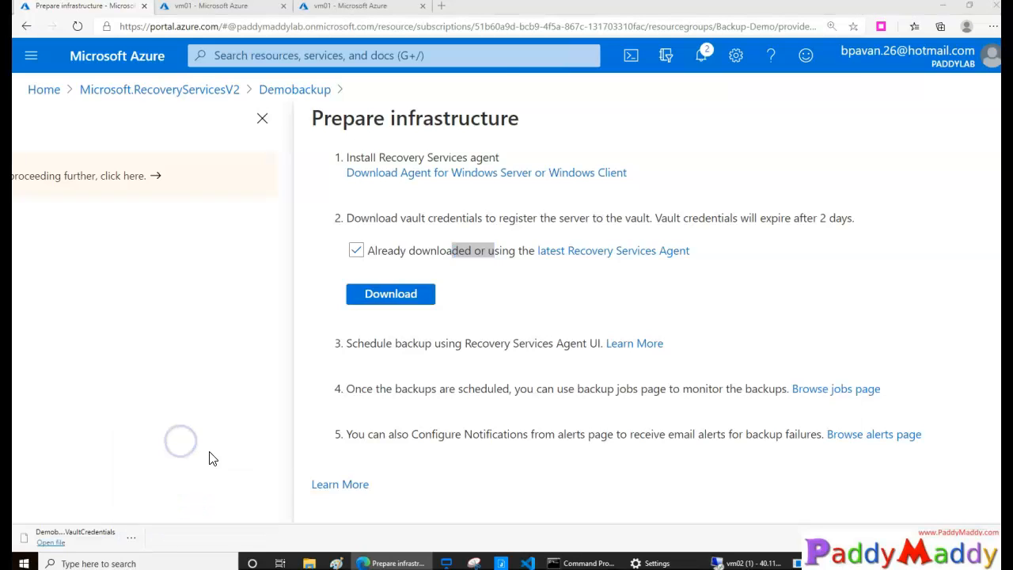
Step: Switch to the vm02 remote desktop session and load the Demobackup vault credentials file from the Desktop for vault identification
{"action": "left_click", "coordinate": [767, 560]}
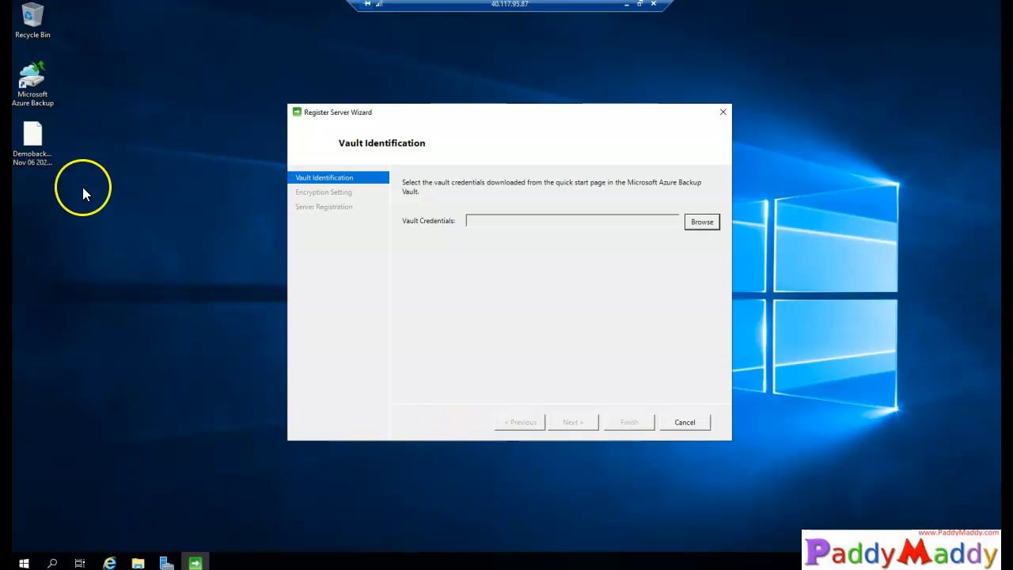
{"action": "left_click", "coordinate": [702, 222]}
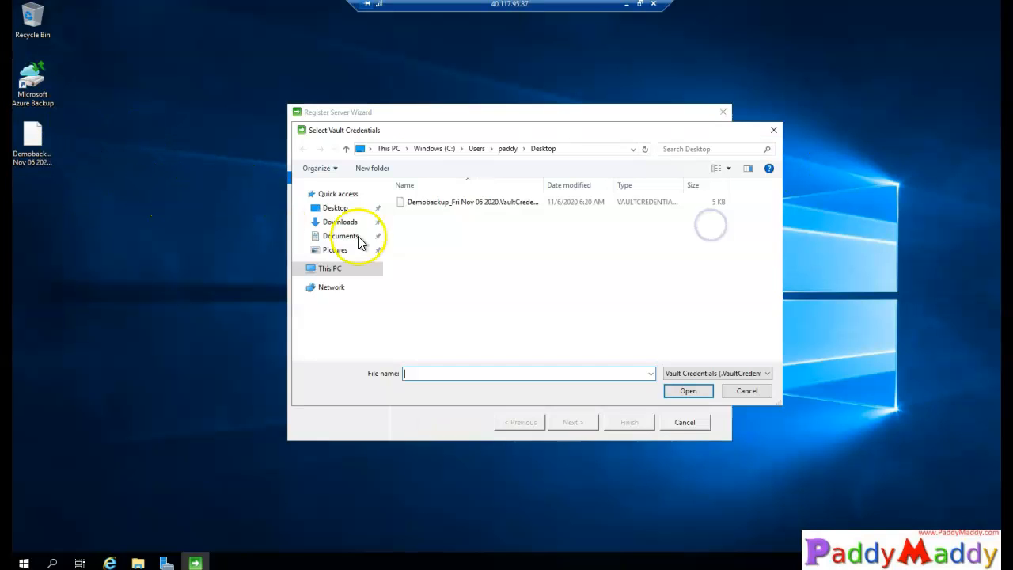
{"action": "left_click", "coordinate": [449, 203]}
{"action": "double_click", "coordinate": [449, 203]}
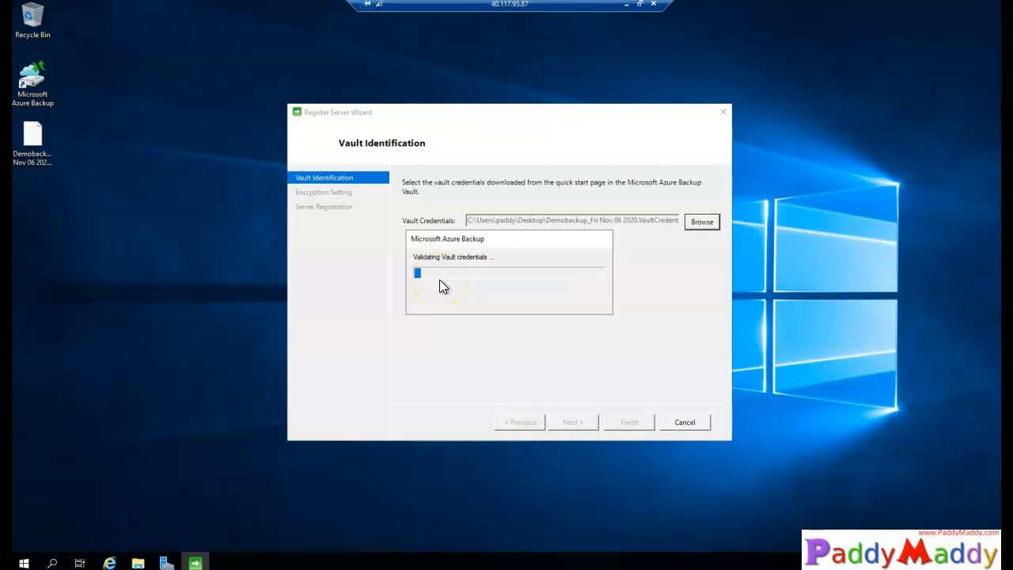
Step: Switch to the Azure portal and examine the Microsoft.RecoveryServicesV2 deployment details and the Demobackup vault pages
{"action": "left_click", "coordinate": [627, 7]}
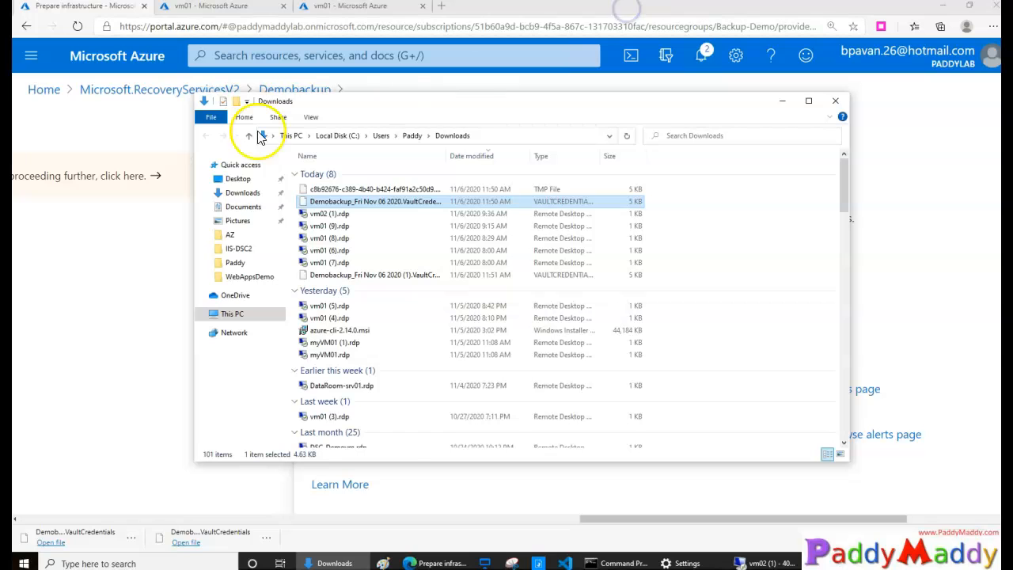
{"action": "left_click", "coordinate": [69, 317]}
{"action": "left_click_drag", "start_coordinate": [589, 520], "coordinate": [33, 505]}
{"action": "left_click_drag", "start_coordinate": [156, 127], "coordinate": [336, 133]}
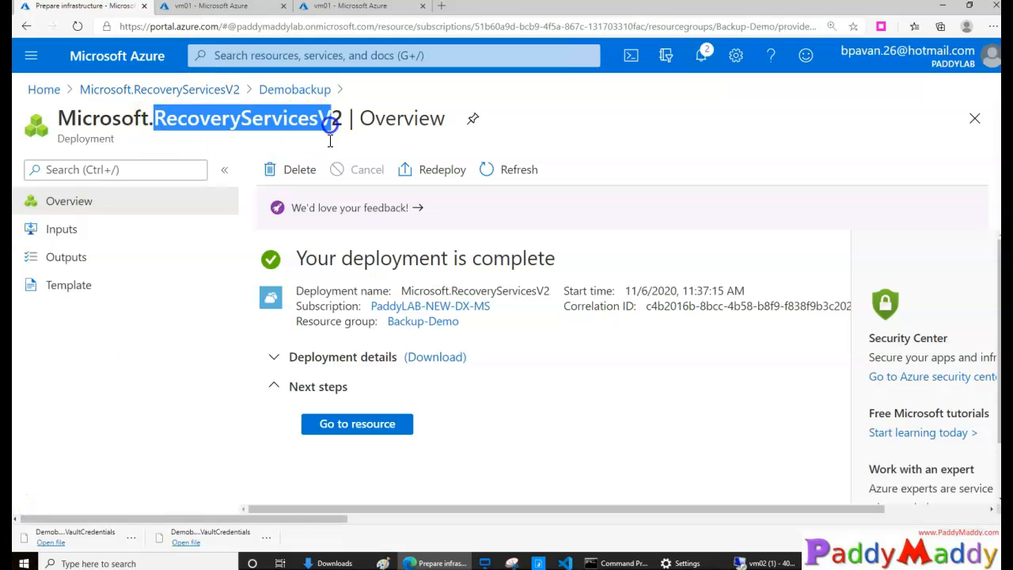
{"action": "left_click", "coordinate": [278, 357]}
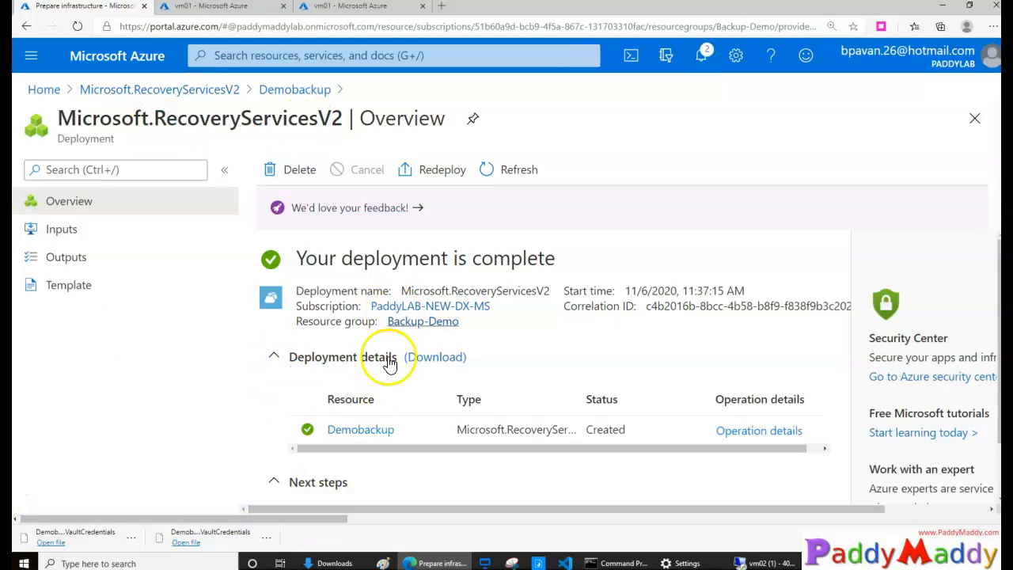
{"action": "left_click_drag", "start_coordinate": [269, 523], "coordinate": [548, 526]}
{"action": "left_click_drag", "start_coordinate": [211, 118], "coordinate": [346, 111]}
Step: Compare the vault identification in the vm02 session with the portal's credentials download instructions, ending back in the session
{"action": "left_click", "coordinate": [765, 563]}
{"action": "left_click_drag", "start_coordinate": [546, 234], "coordinate": [466, 289]}
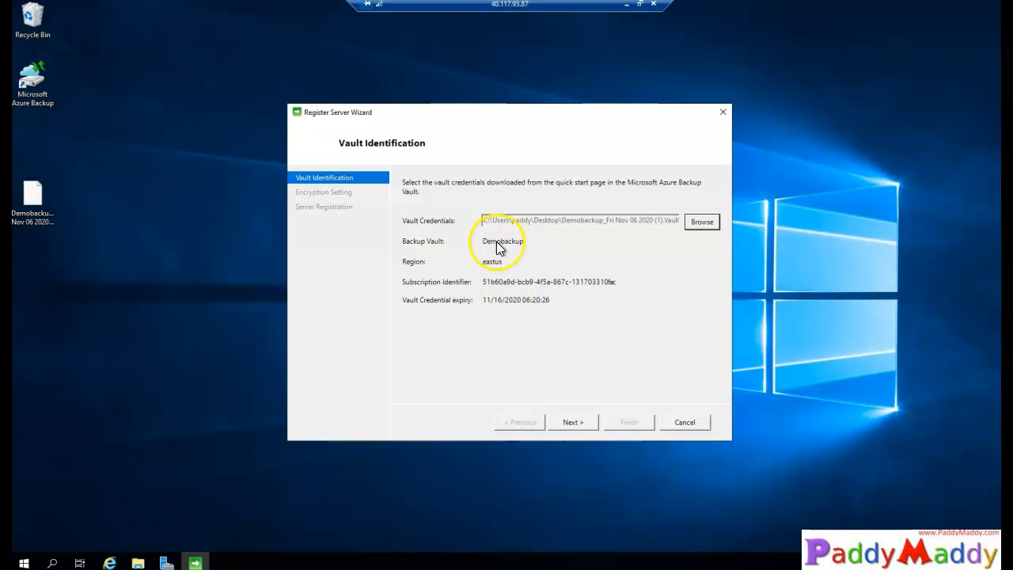
{"action": "left_click", "coordinate": [625, 5]}
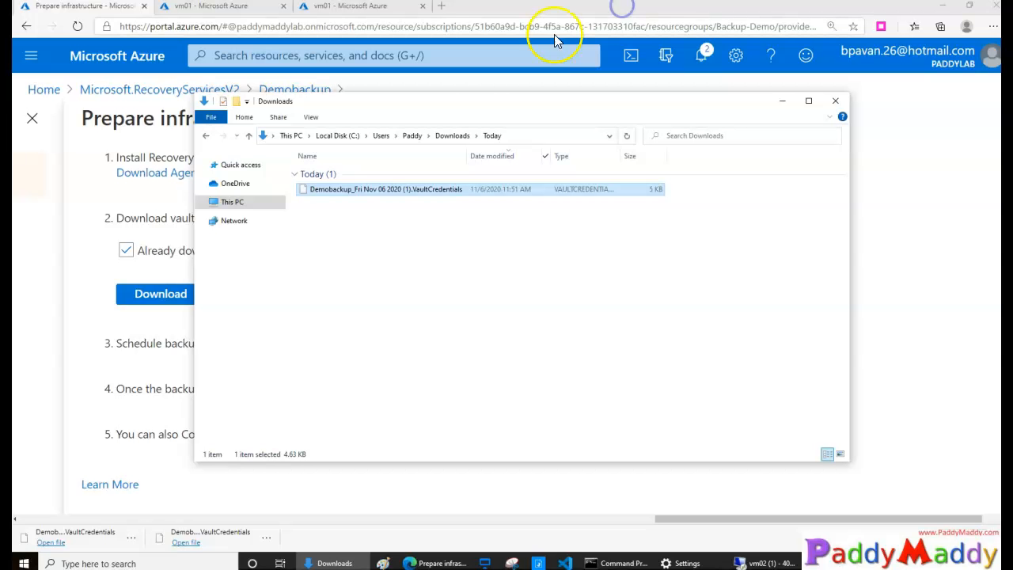
{"action": "left_click", "coordinate": [88, 347]}
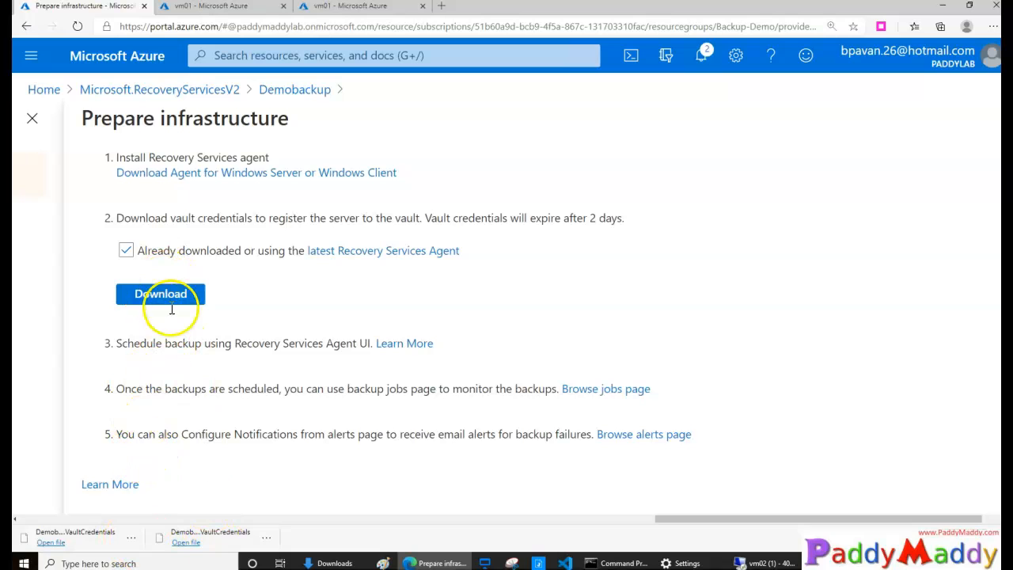
{"action": "left_click", "coordinate": [772, 563]}
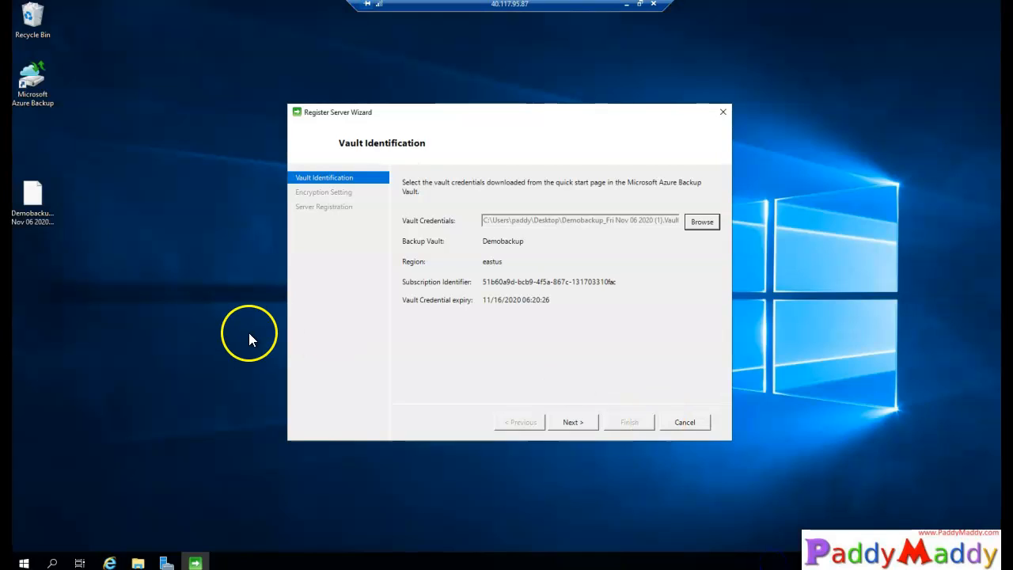
Step: Accept the vault identification and generate a passphrase for the backup encryption setting
{"action": "left_click", "coordinate": [580, 424]}
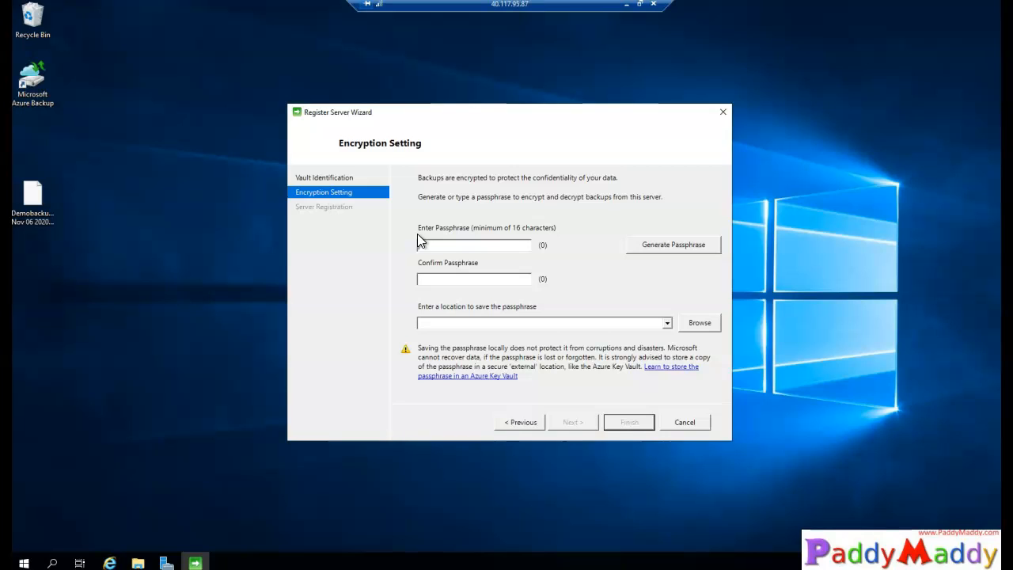
{"action": "left_click", "coordinate": [461, 245]}
{"action": "left_click", "coordinate": [669, 251]}
{"action": "left_click", "coordinate": [505, 245]}
{"action": "double_click", "coordinate": [506, 243]}
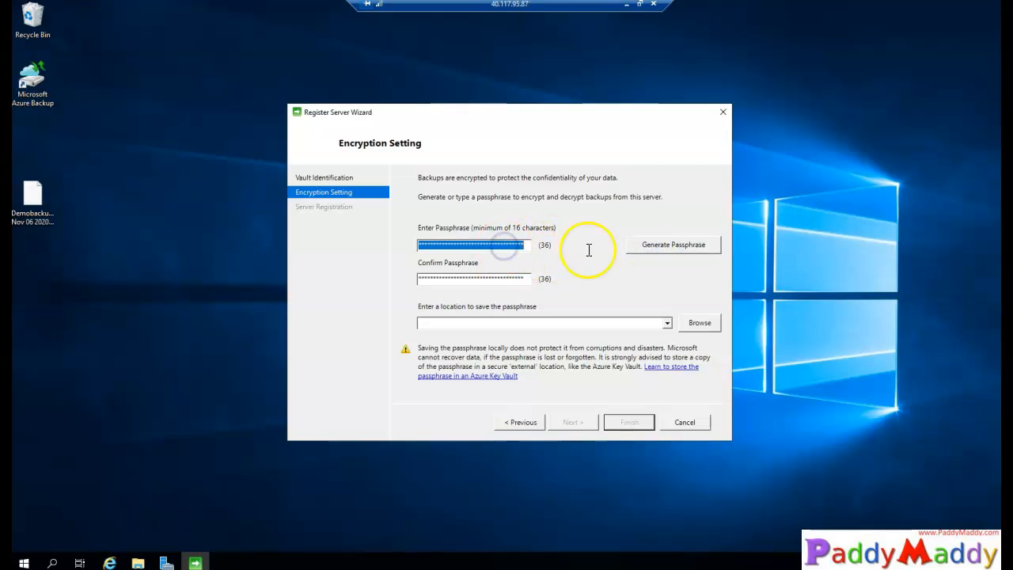
{"action": "left_click", "coordinate": [694, 248]}
{"action": "left_click", "coordinate": [511, 322]}
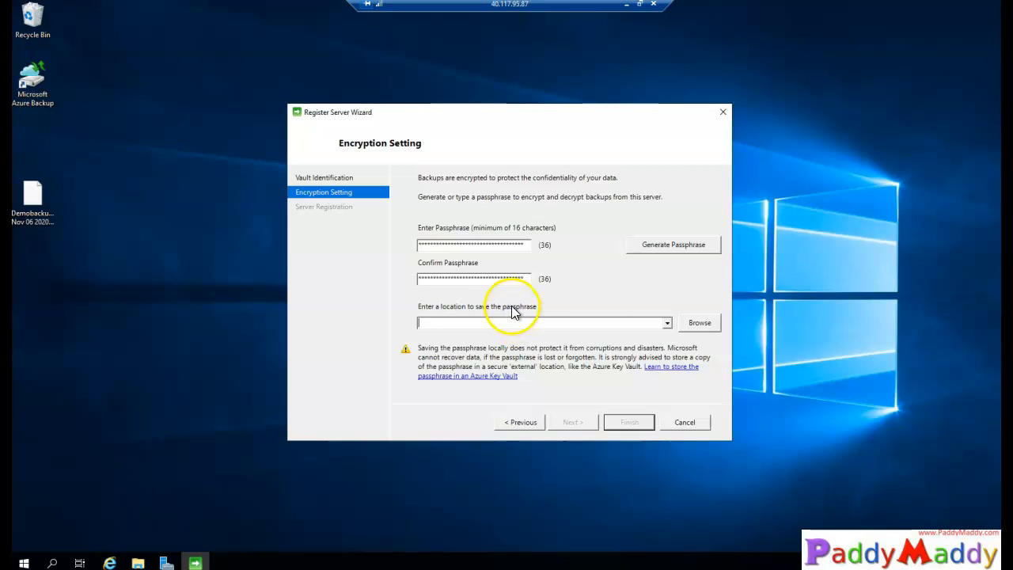
{"action": "left_click", "coordinate": [667, 323]}
{"action": "left_click", "coordinate": [649, 290]}
{"action": "left_click", "coordinate": [663, 246]}
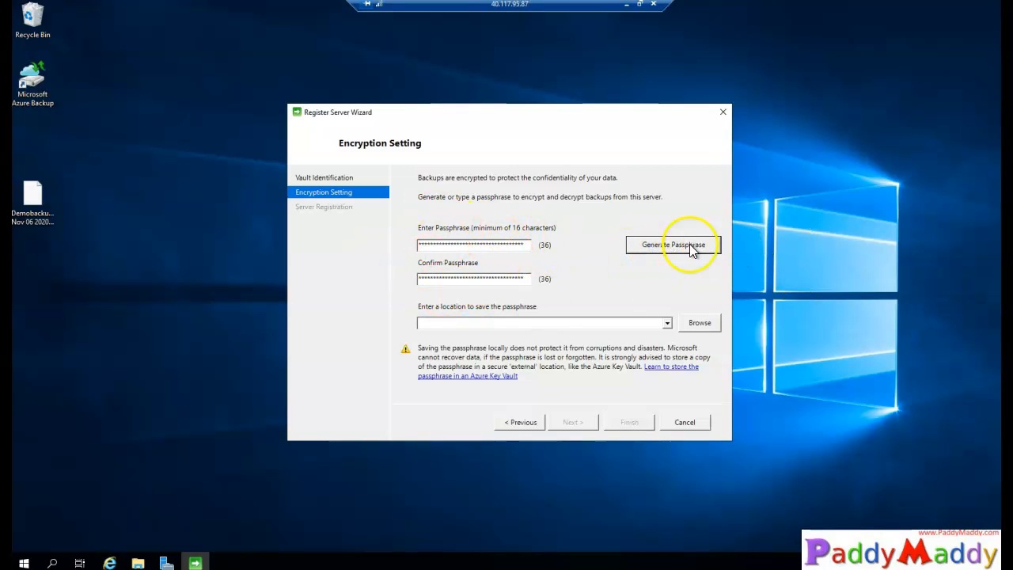
Step: Save the passphrase to the Desktop folder and finish the server registration, agreeing to store it on this machine
{"action": "left_click", "coordinate": [696, 323]}
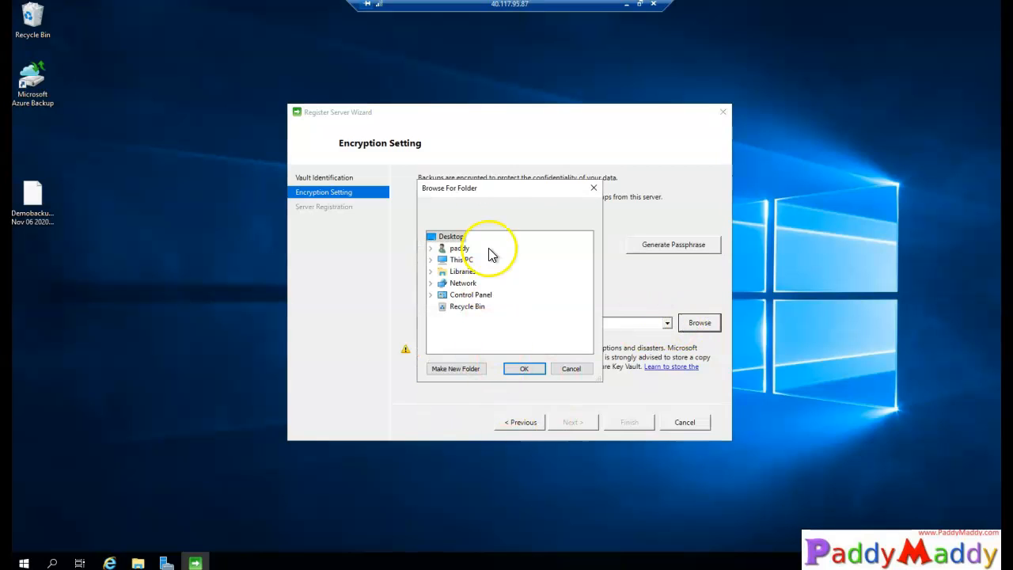
{"action": "left_click_drag", "start_coordinate": [475, 183], "coordinate": [309, 250]}
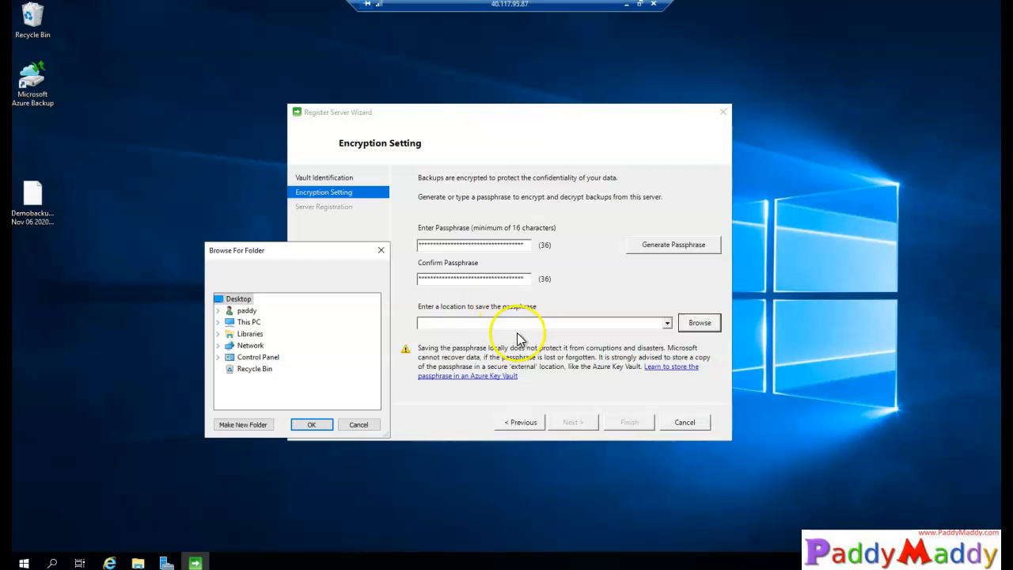
{"action": "left_click", "coordinate": [309, 428]}
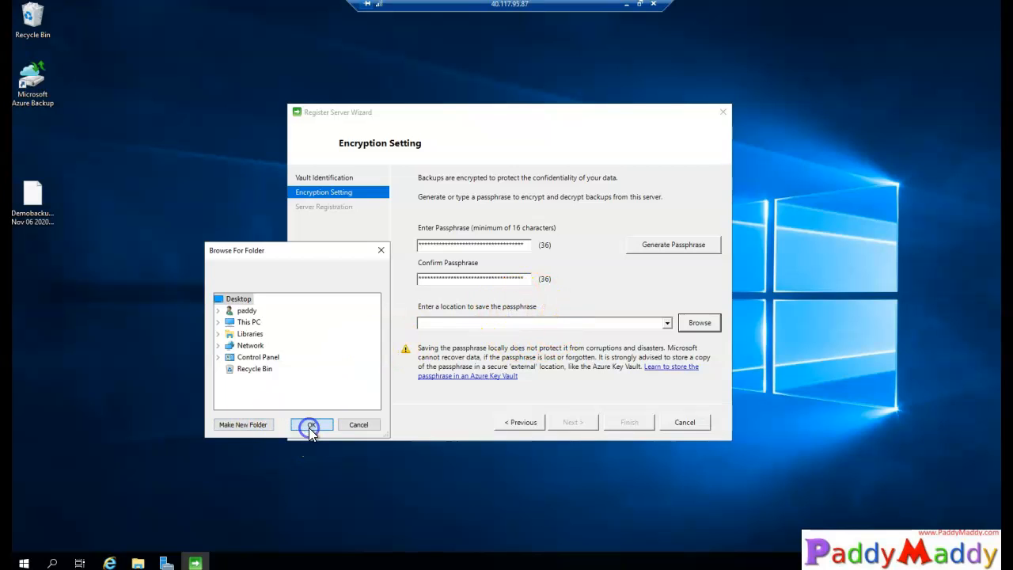
{"action": "left_click", "coordinate": [530, 324]}
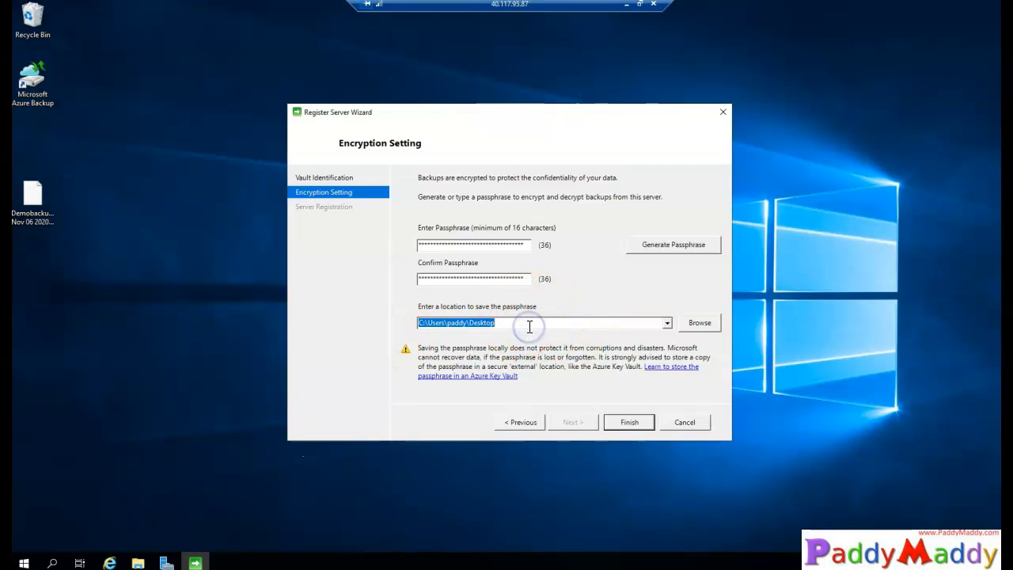
{"action": "left_click", "coordinate": [641, 426]}
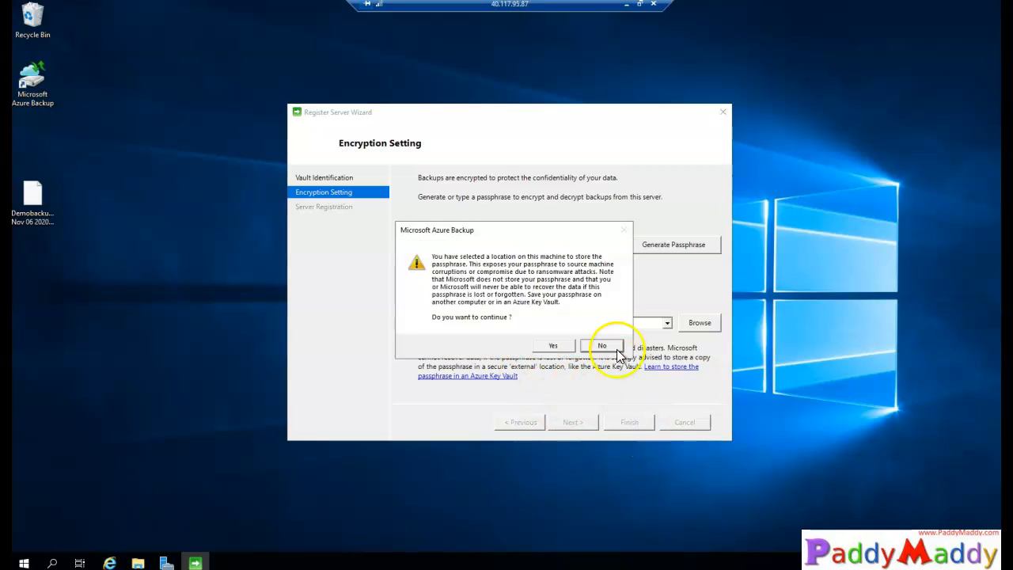
{"action": "left_click", "coordinate": [558, 346]}
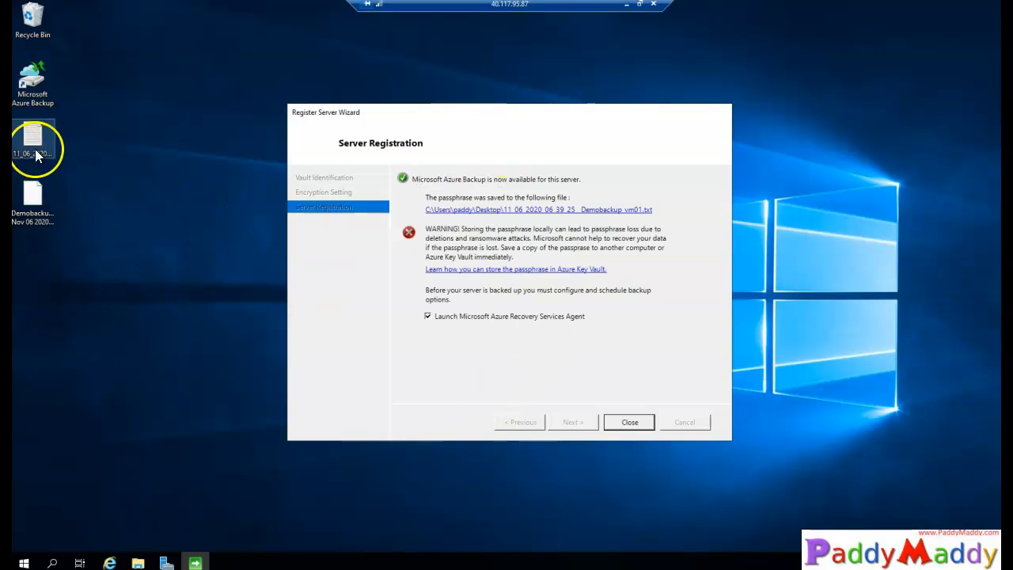
Step: Open the saved passphrase text file from the desktop, examine its passphrase, vault and machine entries, and close it
{"action": "left_click", "coordinate": [37, 139]}
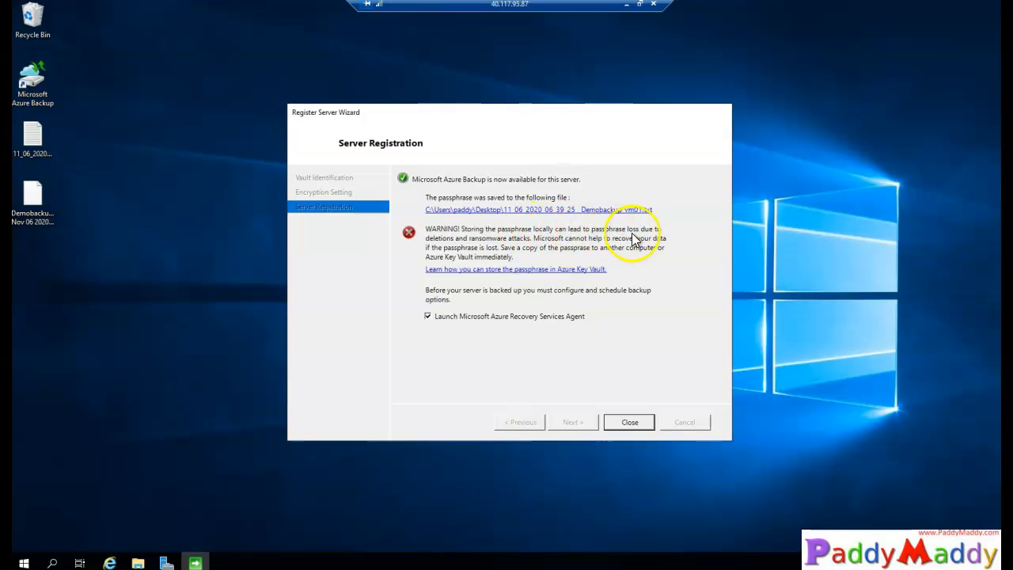
{"action": "double_click", "coordinate": [46, 144]}
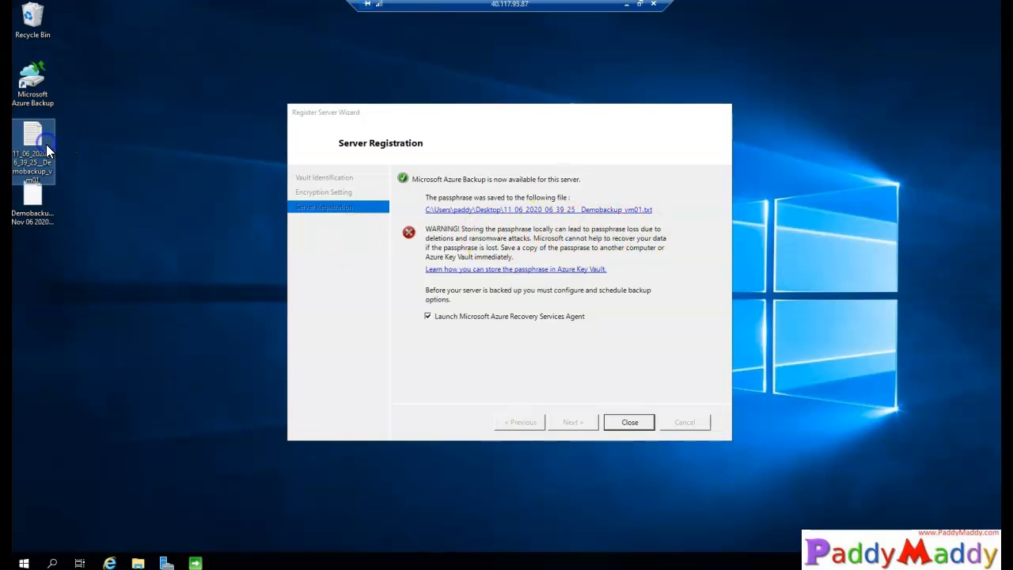
{"action": "left_click_drag", "start_coordinate": [224, 175], "coordinate": [118, 125]}
{"action": "left_click", "coordinate": [277, 230]}
{"action": "left_click", "coordinate": [184, 138]}
{"action": "left_click", "coordinate": [358, 138], "text": "shift"}
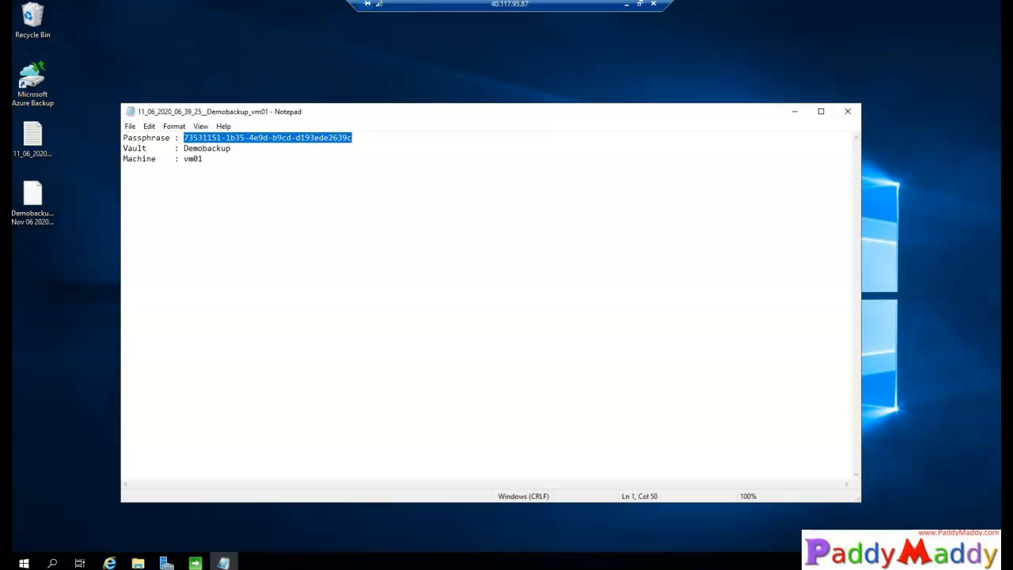
{"action": "left_click", "coordinate": [851, 112]}
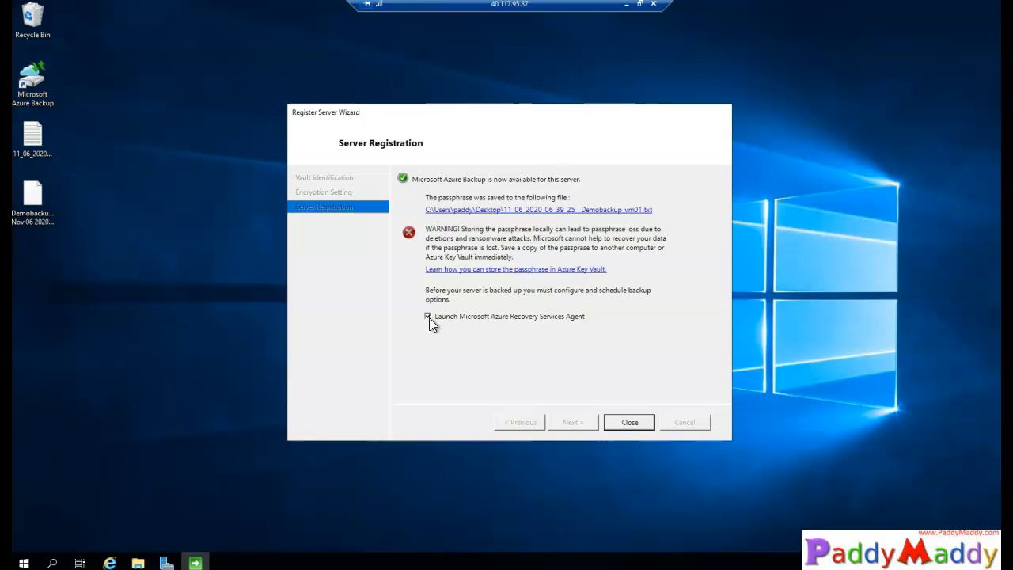
Step: Close the registration wizard with the agent launch enabled, open Microsoft Azure Backup and start the Schedule Backup Wizard
{"action": "left_click", "coordinate": [633, 420]}
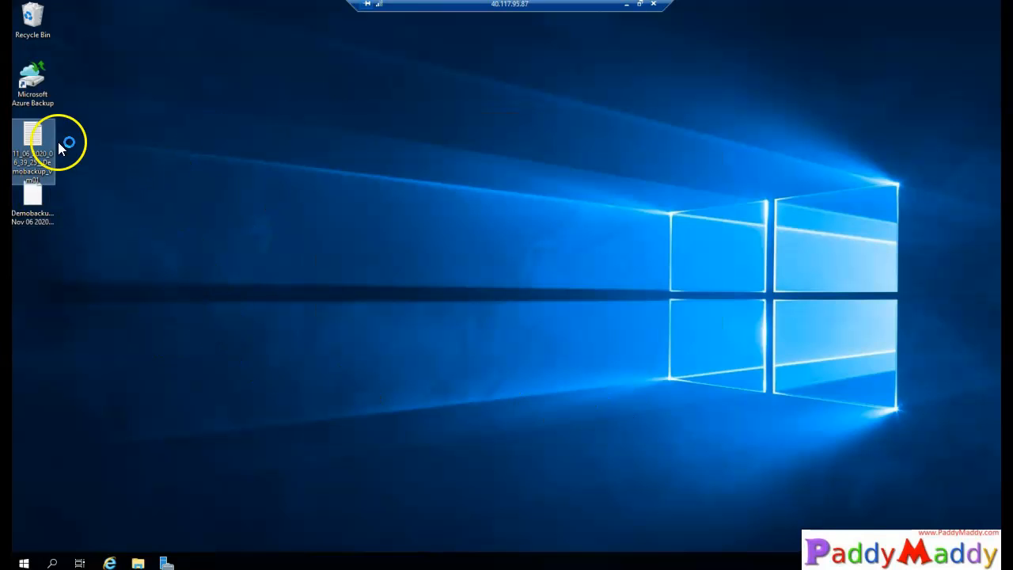
{"action": "double_click", "coordinate": [44, 76]}
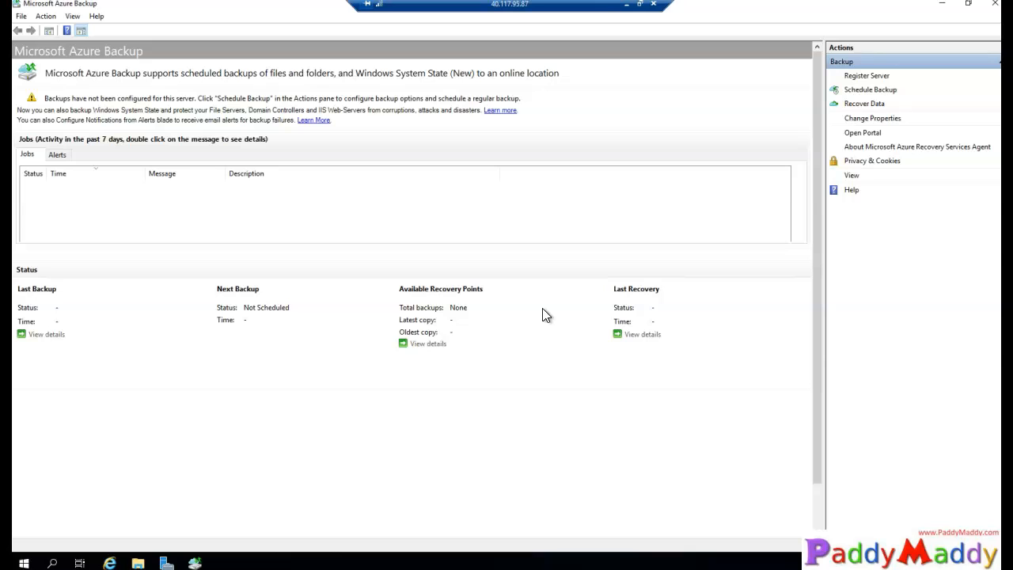
{"action": "left_click", "coordinate": [869, 90]}
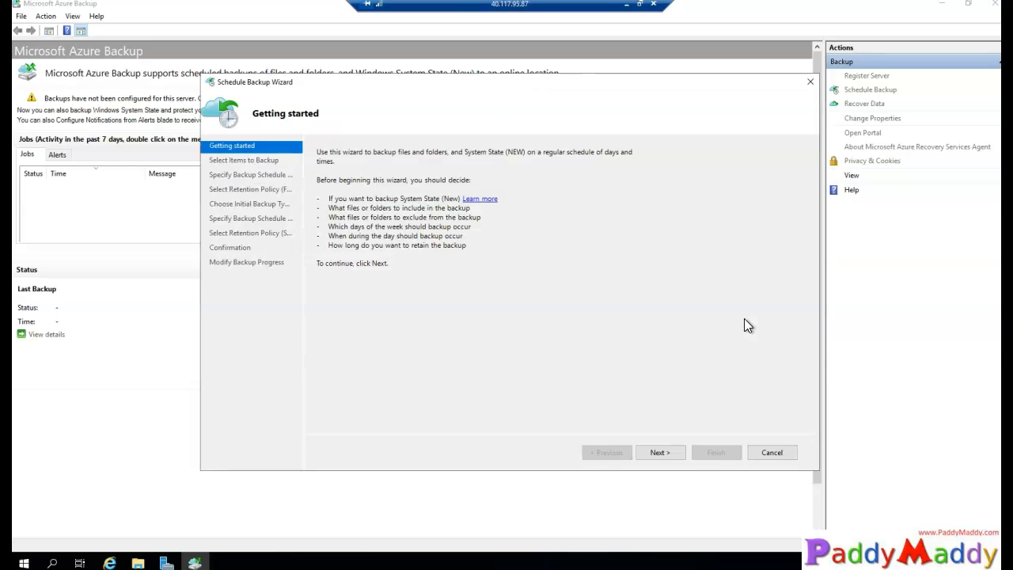
Step: Switch to the Azure portal and examine the Prepare infrastructure instructions on installing the agent and downloading the vault credentials
{"action": "left_click", "coordinate": [628, 7]}
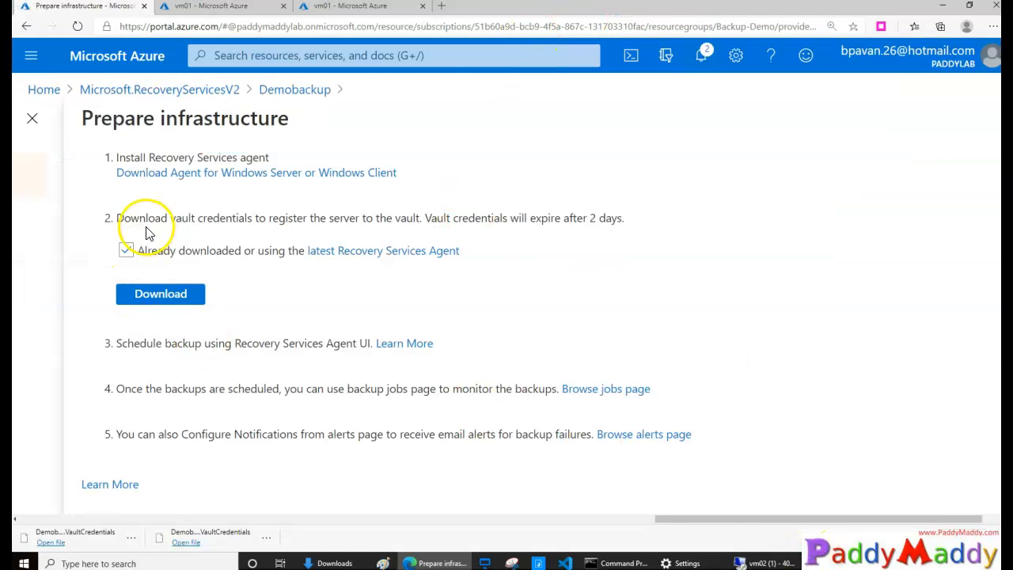
{"action": "scroll", "coordinate": [220, 380], "scroll_direction": "down", "scroll_amount": 1}
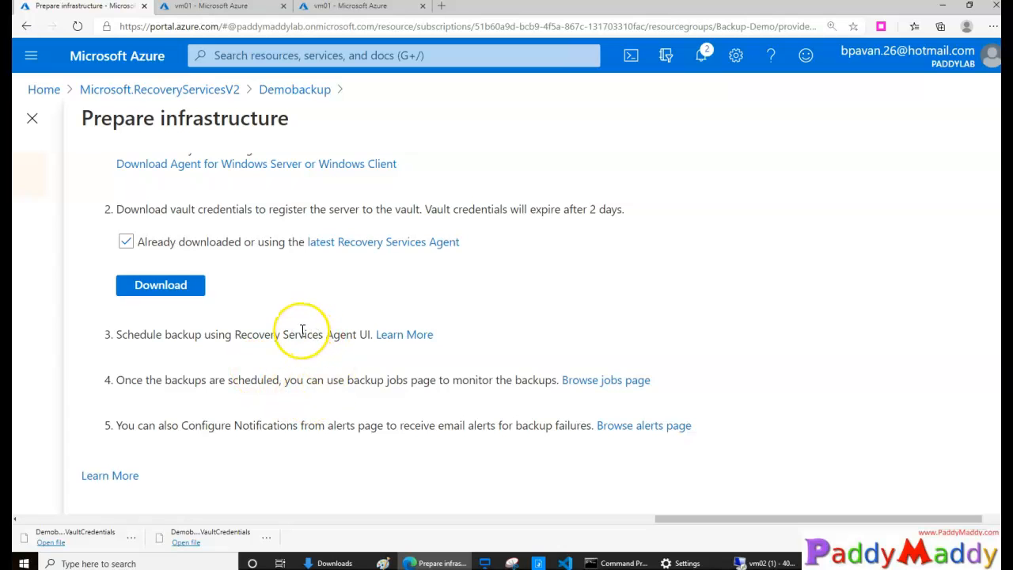
{"action": "scroll", "coordinate": [299, 329], "scroll_direction": "up", "scroll_amount": 1}
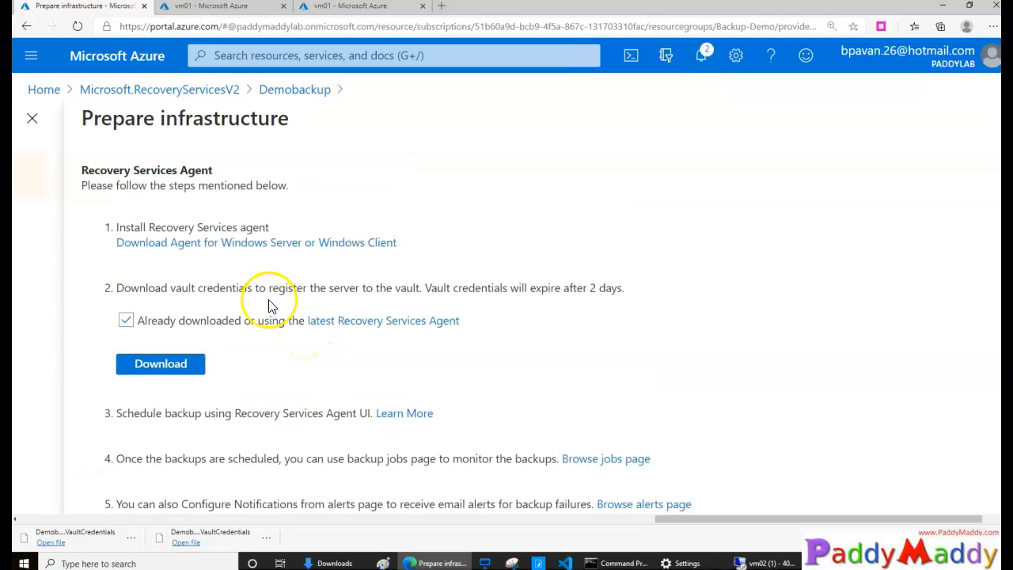
{"action": "left_click", "coordinate": [289, 226]}
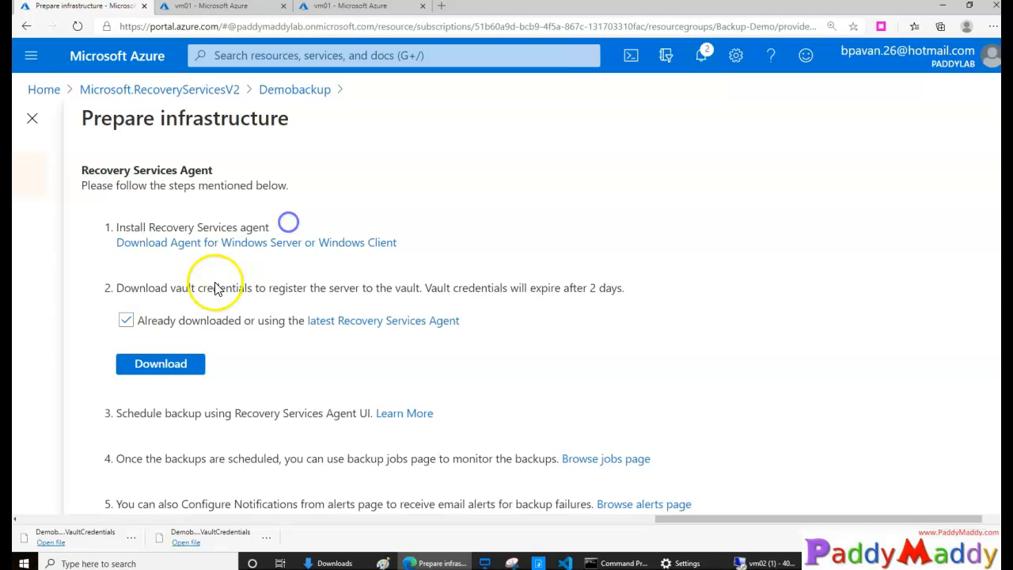
{"action": "left_click_drag", "start_coordinate": [120, 287], "coordinate": [252, 289]}
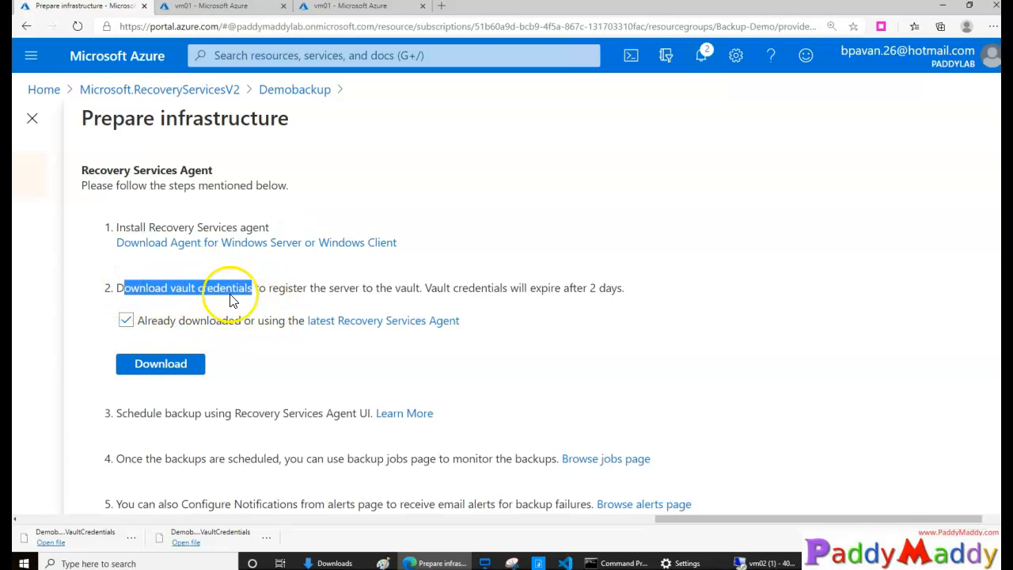
{"action": "left_click_drag", "start_coordinate": [373, 288], "coordinate": [490, 287]}
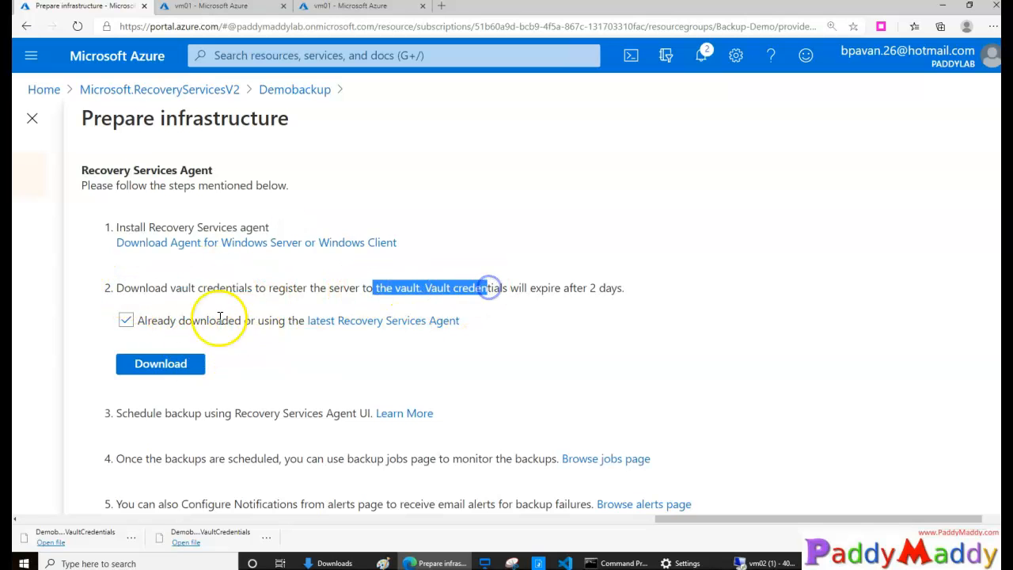
{"action": "left_click", "coordinate": [468, 290]}
{"action": "left_click_drag", "start_coordinate": [428, 288], "coordinate": [507, 288]}
Step: Examine the portal's instructions on scheduling backups, monitoring jobs and configuring notifications, and return to the remote Schedule Backup Wizard
{"action": "scroll", "coordinate": [252, 426], "scroll_direction": "down", "scroll_amount": 1}
{"action": "left_click_drag", "start_coordinate": [121, 335], "coordinate": [243, 336]}
{"action": "left_click_drag", "start_coordinate": [317, 335], "coordinate": [319, 335]}
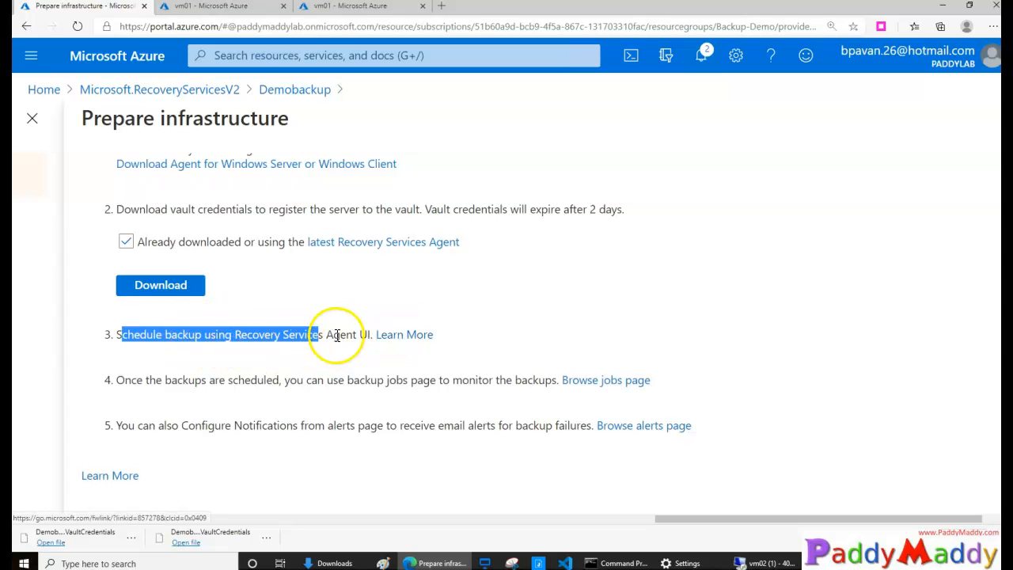
{"action": "left_click", "coordinate": [336, 338]}
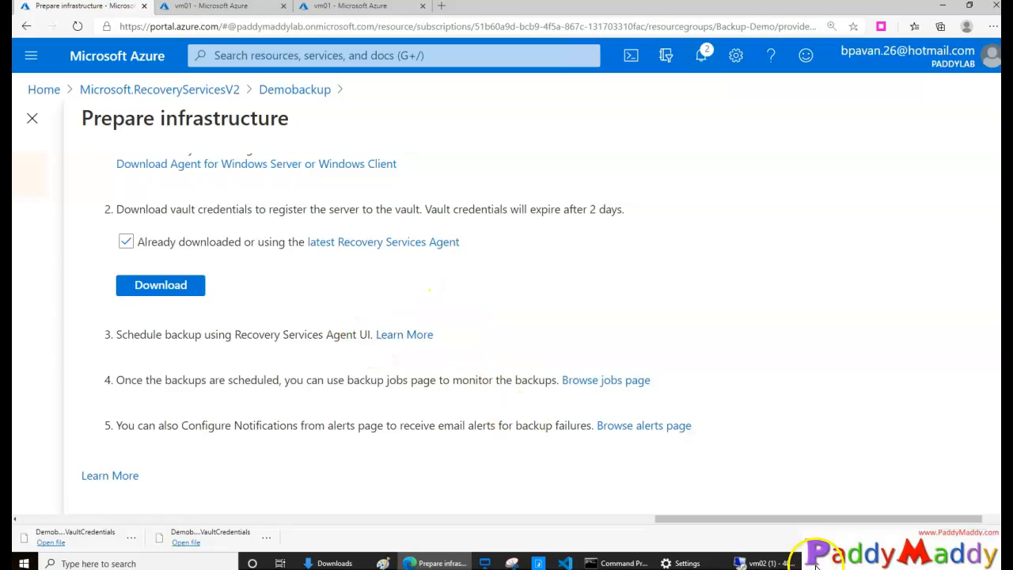
{"action": "left_click_drag", "start_coordinate": [208, 380], "coordinate": [404, 378]}
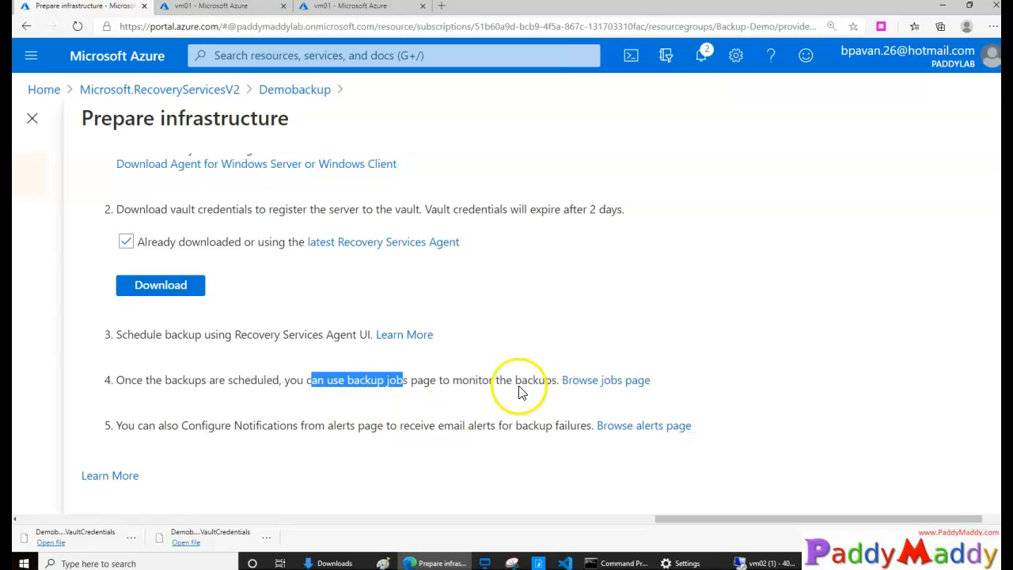
{"action": "left_click_drag", "start_coordinate": [156, 428], "coordinate": [277, 426]}
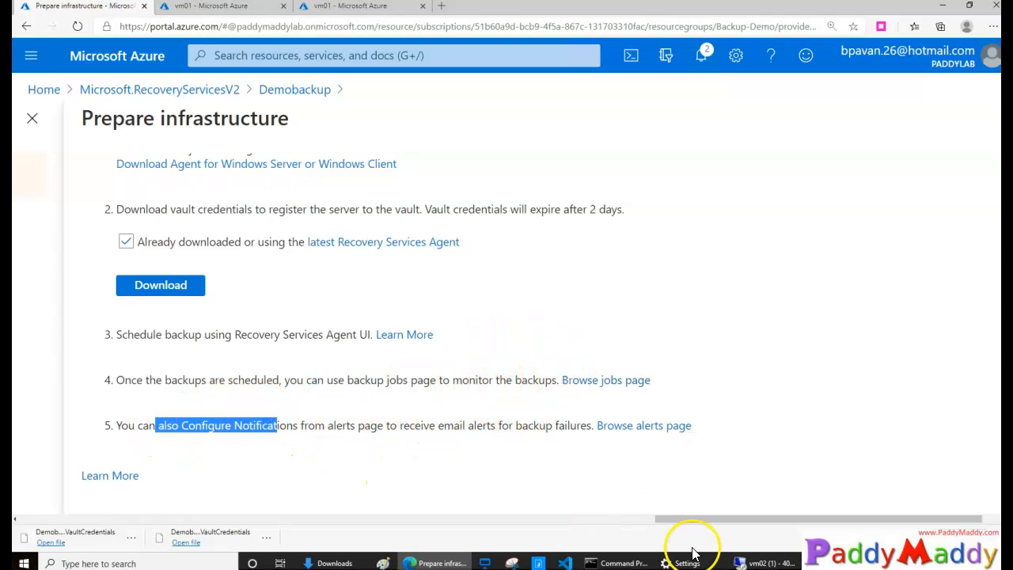
{"action": "left_click", "coordinate": [769, 563]}
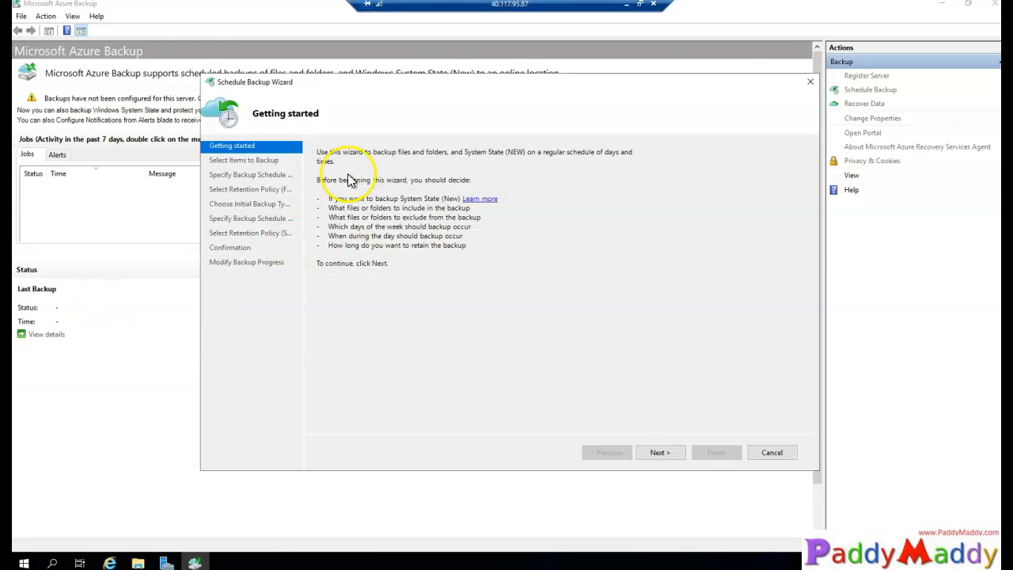
{"action": "left_click", "coordinate": [626, 4]}
{"action": "left_click_drag", "start_coordinate": [140, 334], "coordinate": [268, 351]}
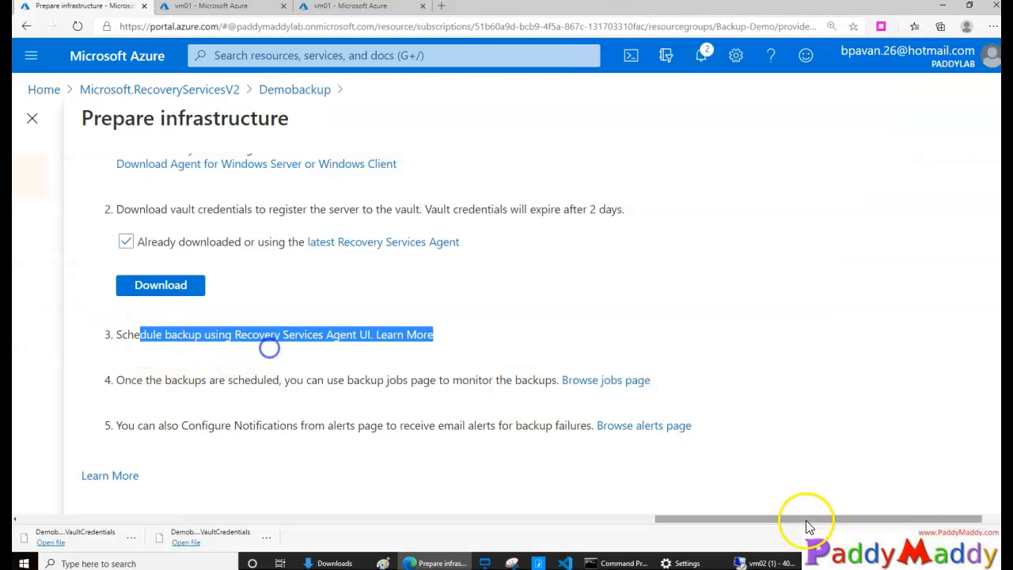
{"action": "left_click", "coordinate": [768, 563]}
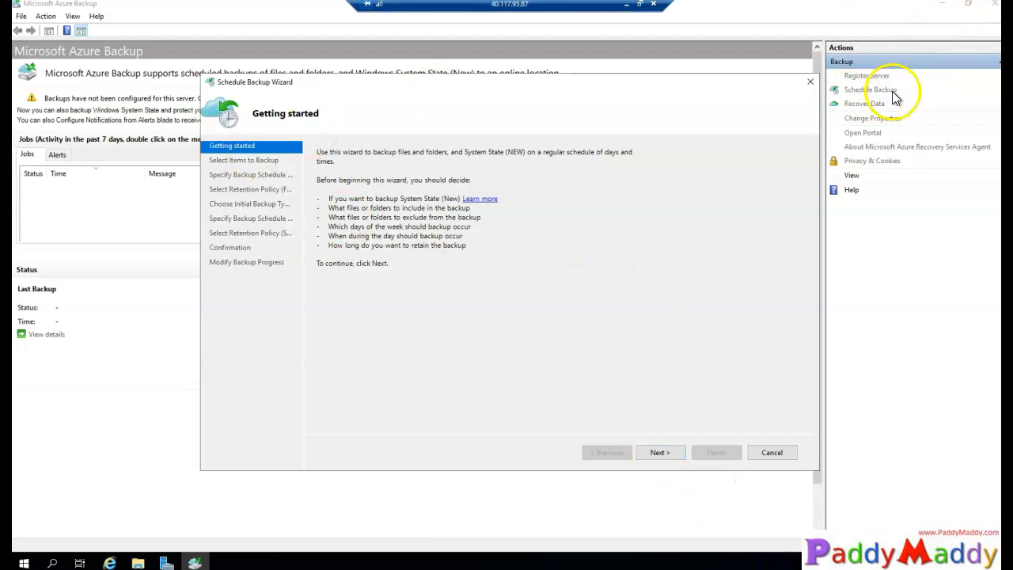
Step: Add System State and the C:\Beforebackup folder to the items to back up
{"action": "left_click", "coordinate": [659, 452]}
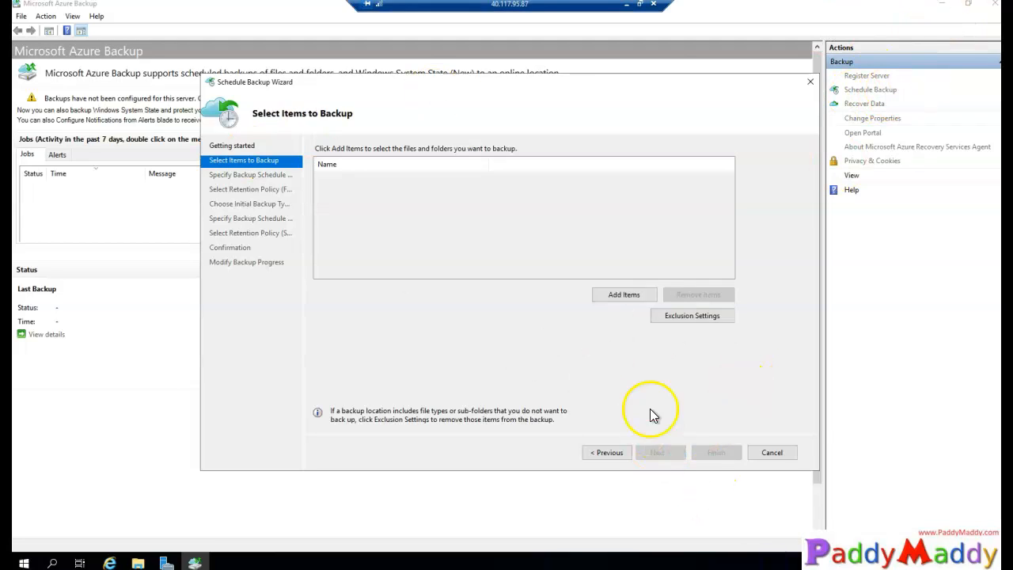
{"action": "left_click", "coordinate": [623, 296]}
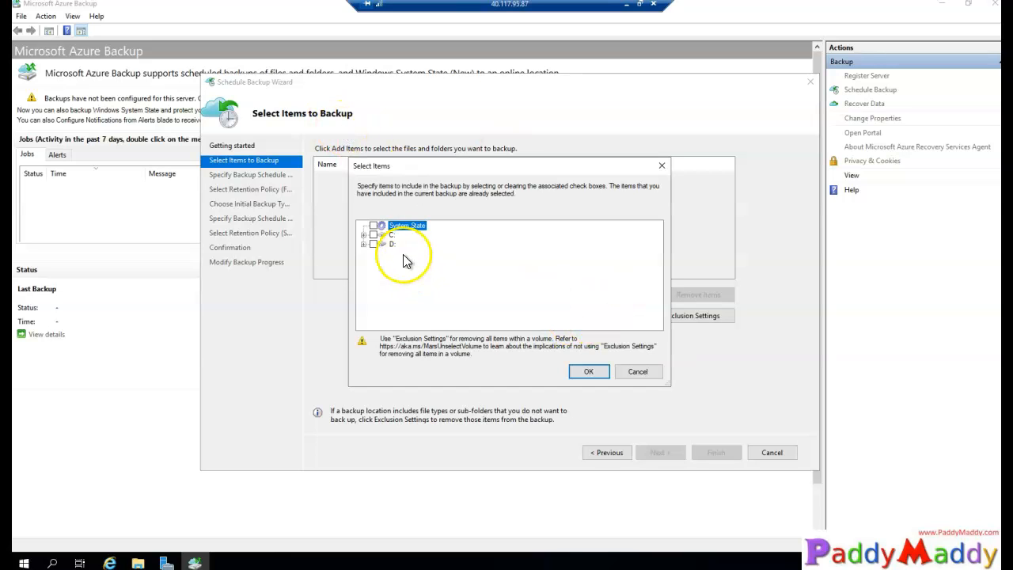
{"action": "left_click", "coordinate": [374, 226]}
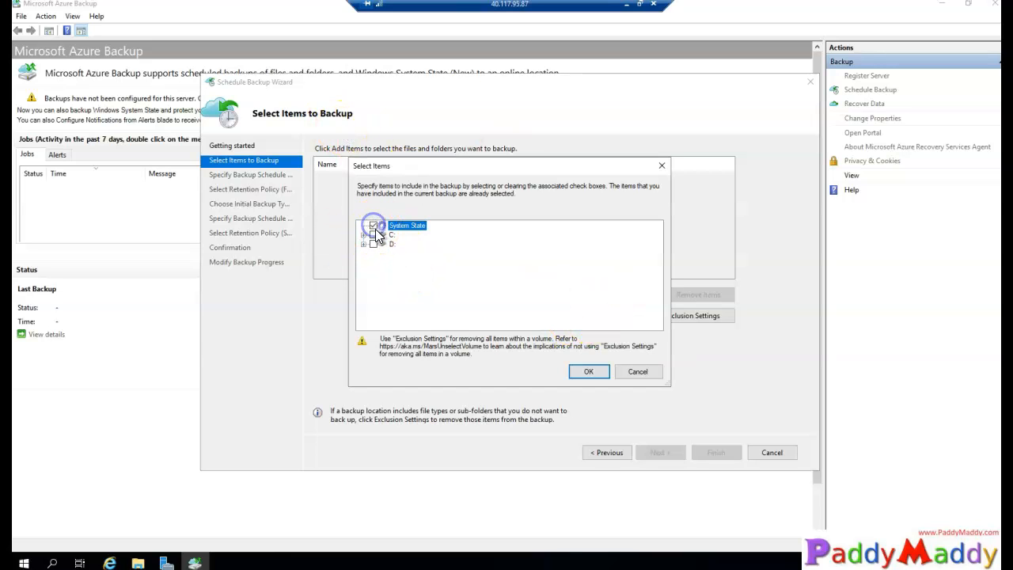
{"action": "left_click", "coordinate": [363, 235]}
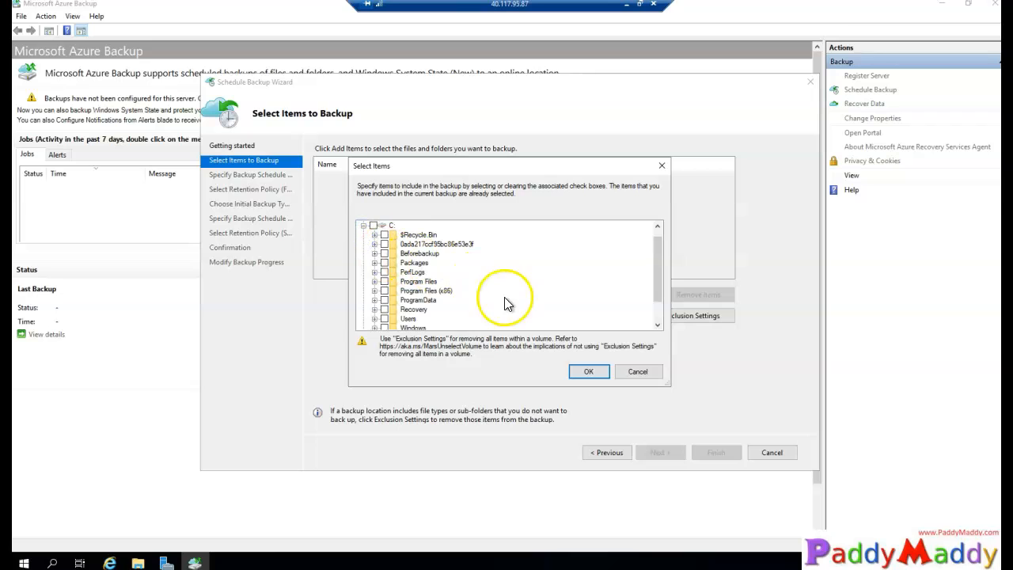
{"action": "scroll", "coordinate": [520, 315], "scroll_direction": "down", "scroll_amount": 1}
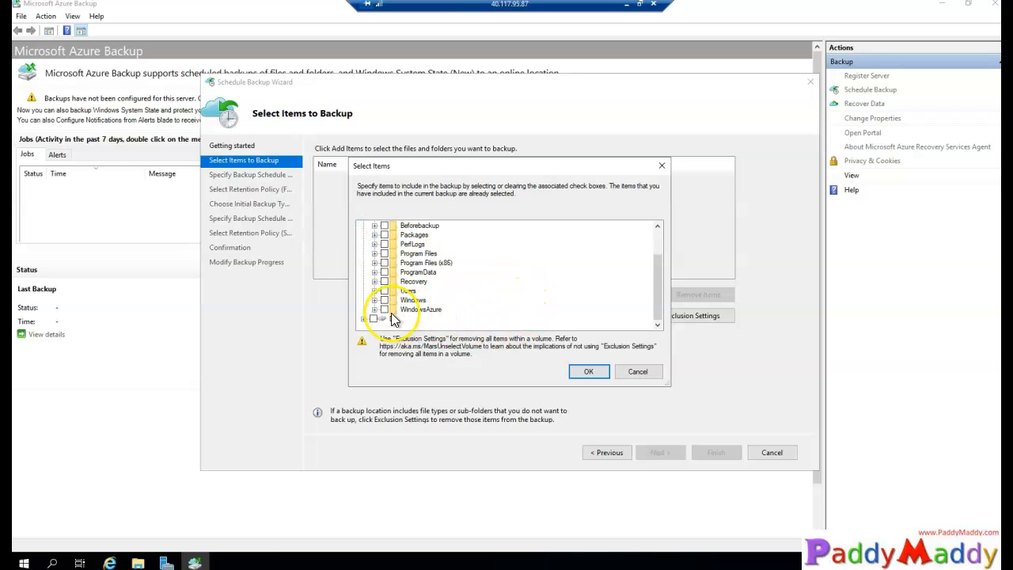
{"action": "scroll", "coordinate": [481, 293], "scroll_direction": "up", "scroll_amount": 2}
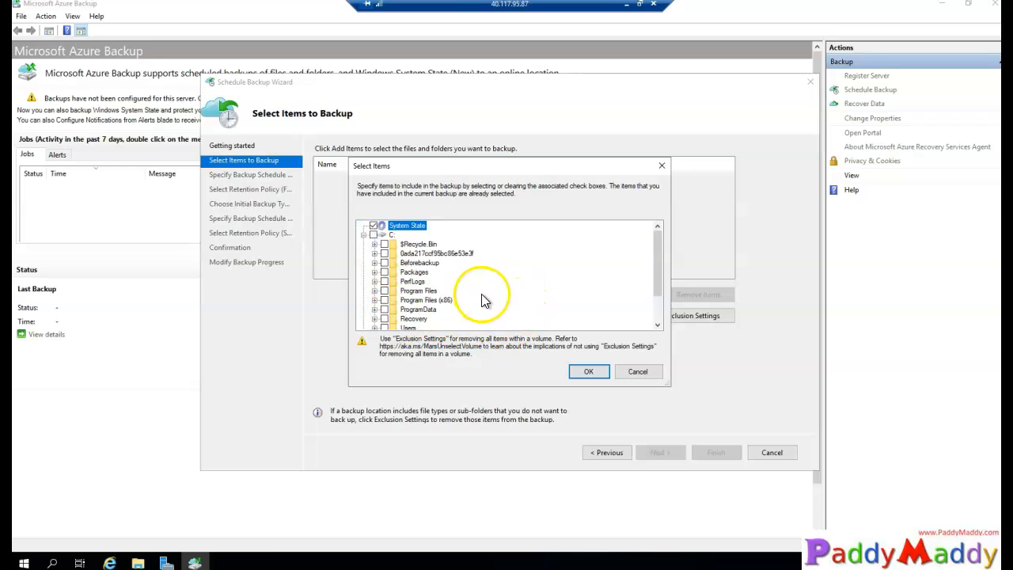
{"action": "left_click", "coordinate": [385, 263]}
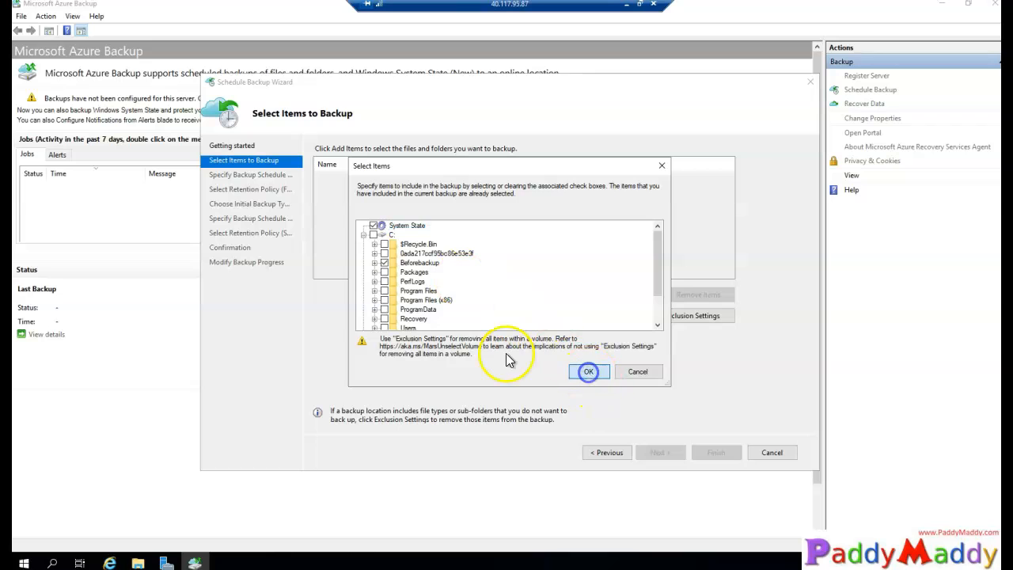
{"action": "left_click", "coordinate": [588, 372]}
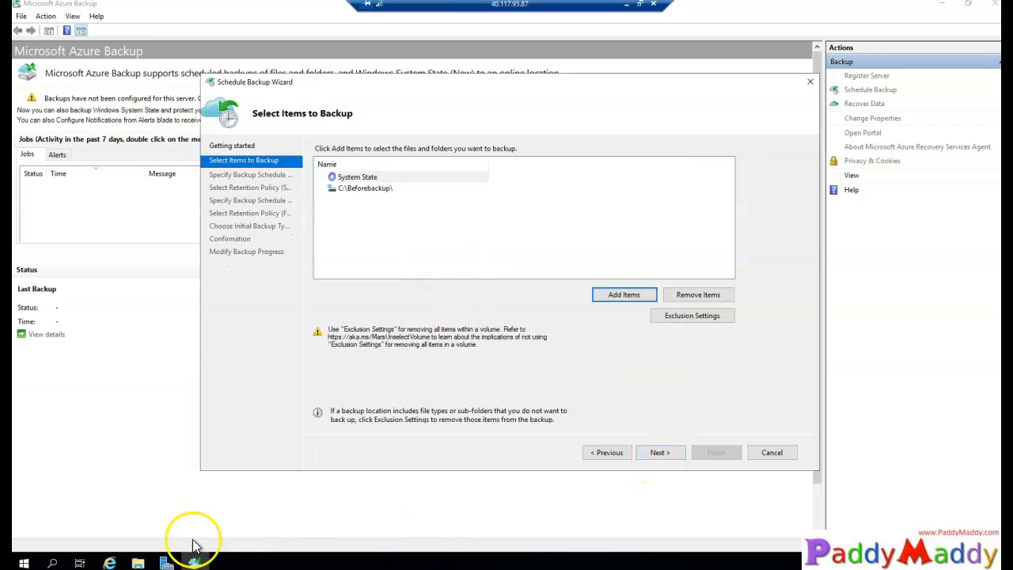
Step: Open file1 from the C:\Beforebackup folder in File Explorer, examine its text, close it and minimize the folder window
{"action": "left_click", "coordinate": [138, 563]}
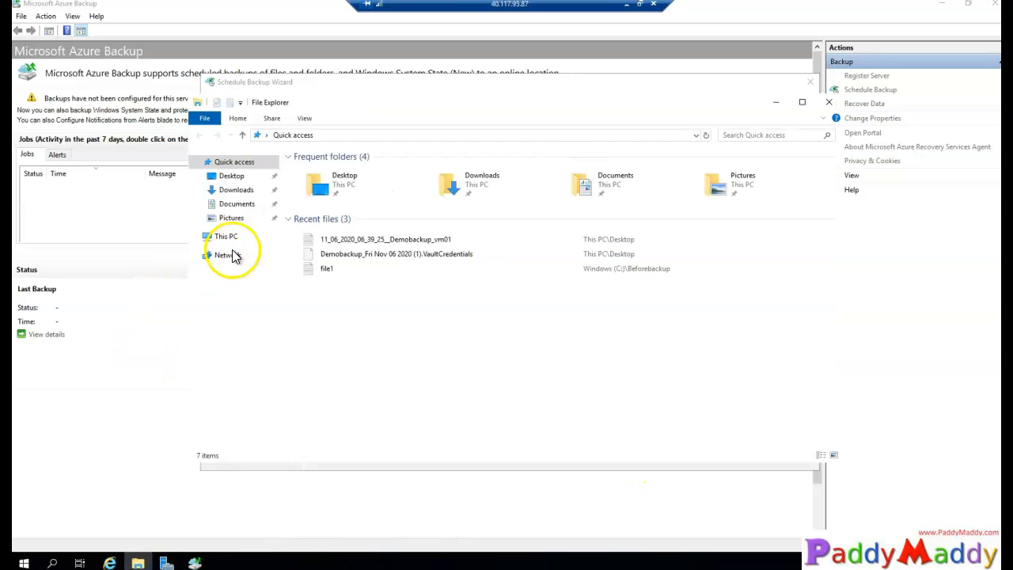
{"action": "left_click", "coordinate": [223, 236]}
{"action": "left_click", "coordinate": [360, 291]}
{"action": "double_click", "coordinate": [360, 292]}
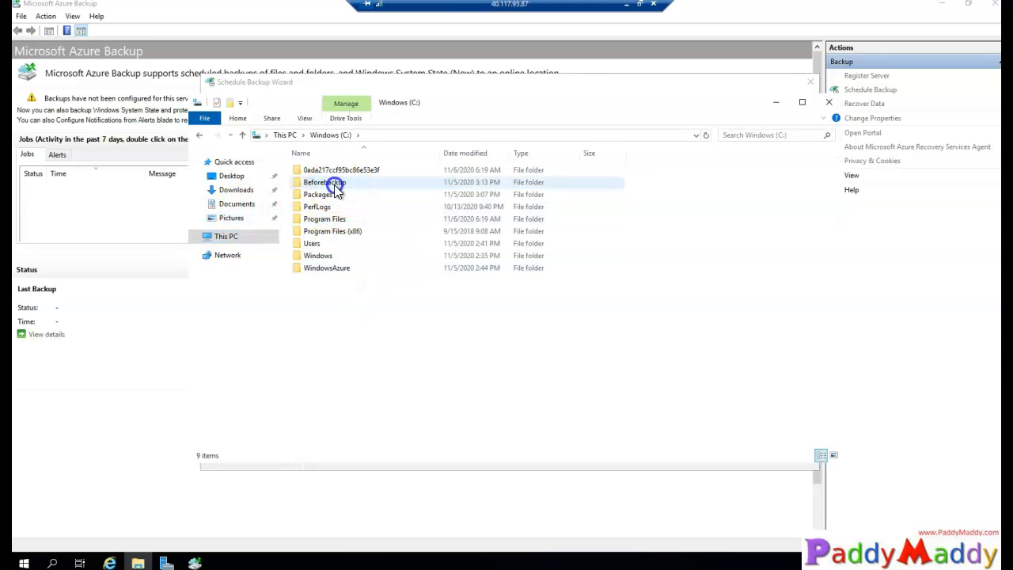
{"action": "double_click", "coordinate": [334, 185]}
{"action": "double_click", "coordinate": [303, 174]}
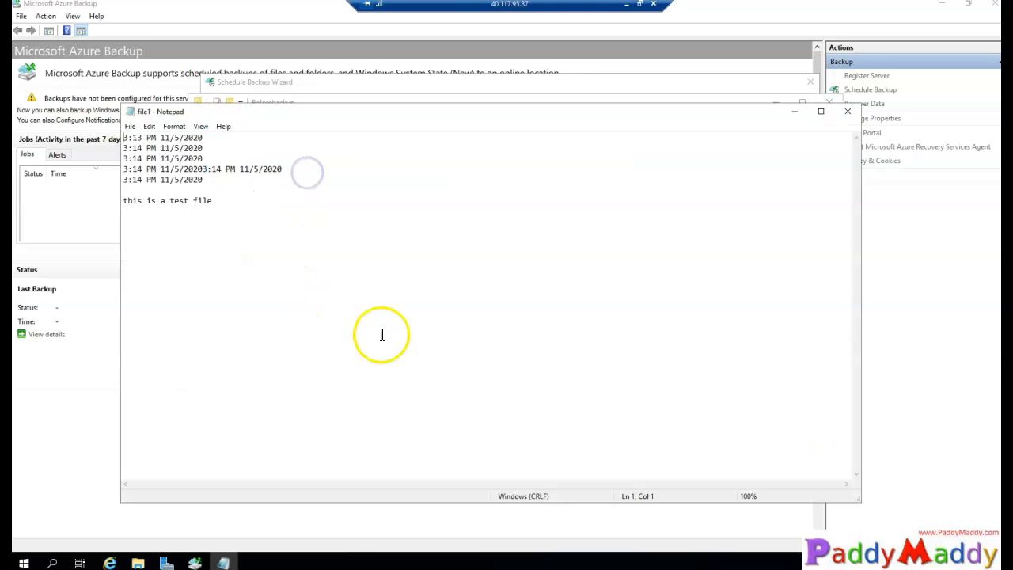
{"action": "key", "text": "ctrl+a"}
{"action": "left_click", "coordinate": [848, 111]}
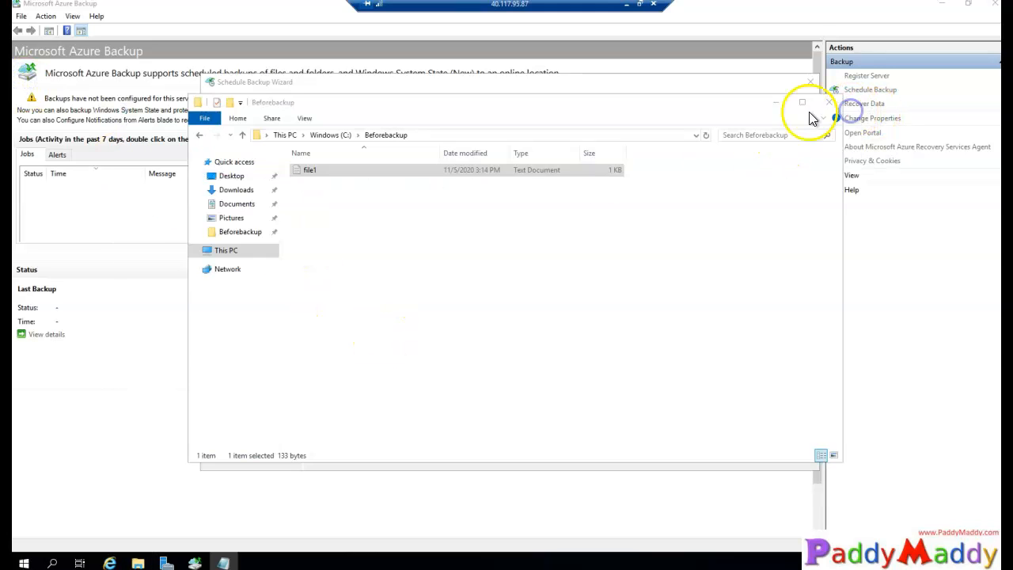
{"action": "left_click", "coordinate": [776, 103]}
Step: Continue to the System State backup schedule and try a weekly schedule with Saturday added to the backup days
{"action": "left_click", "coordinate": [662, 452]}
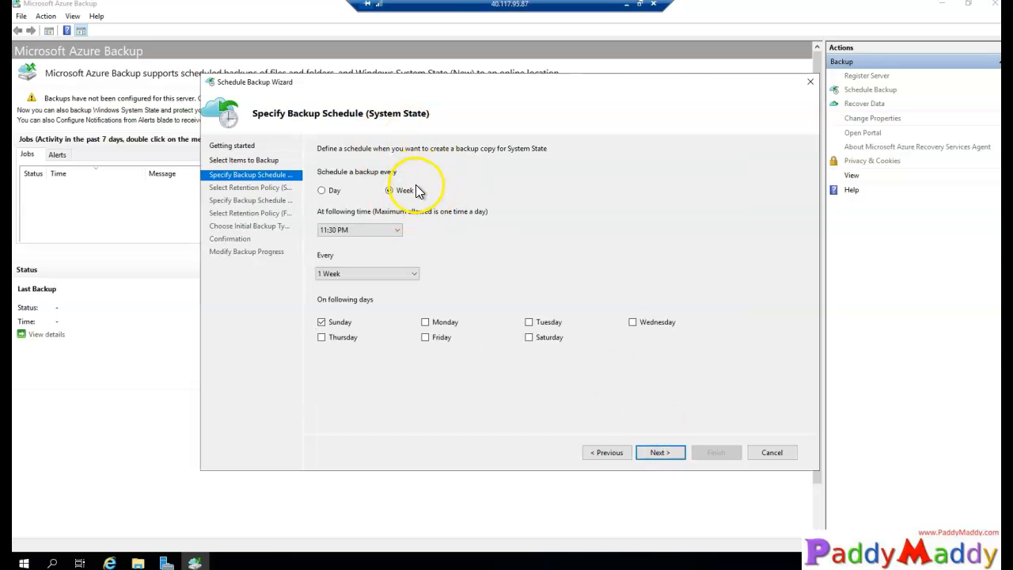
{"action": "left_click", "coordinate": [332, 193]}
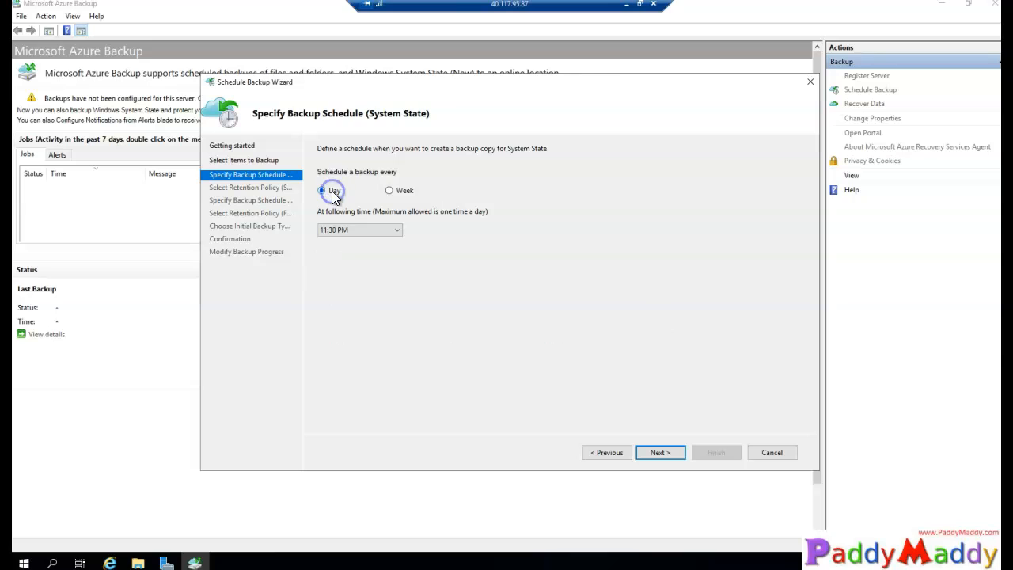
{"action": "left_click", "coordinate": [408, 192]}
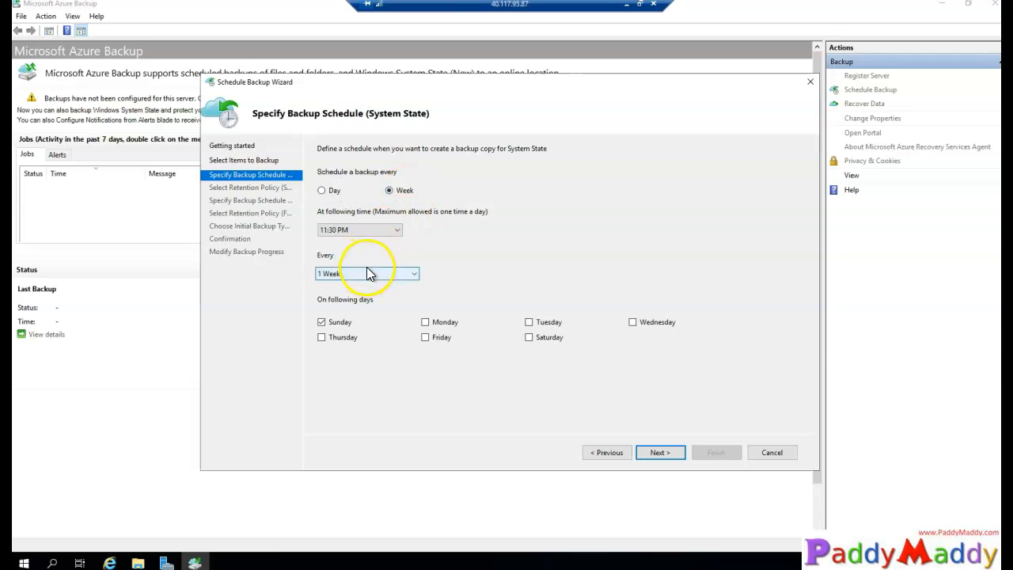
{"action": "left_click", "coordinate": [329, 191]}
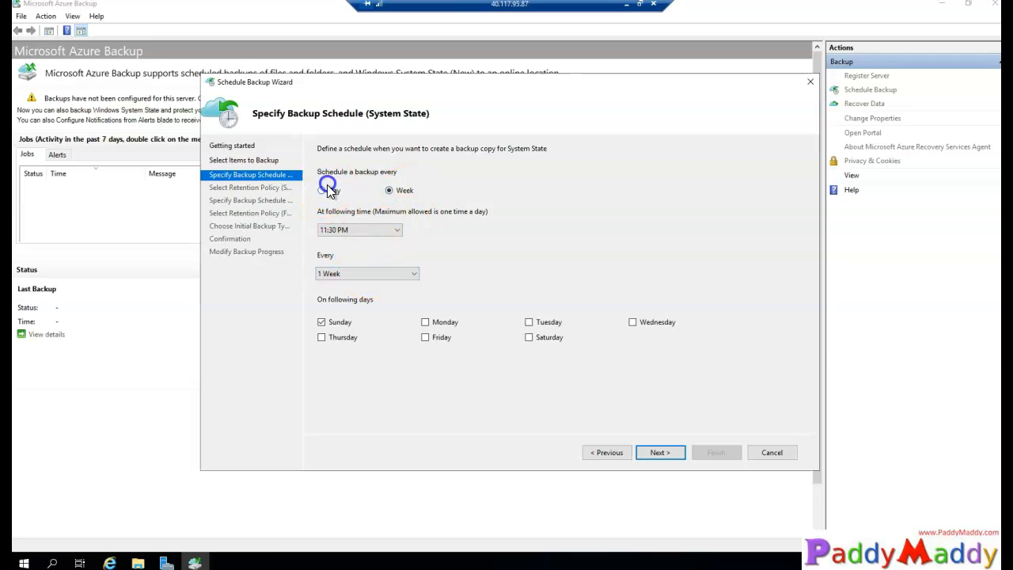
{"action": "left_click", "coordinate": [407, 190]}
{"action": "left_click", "coordinate": [537, 341]}
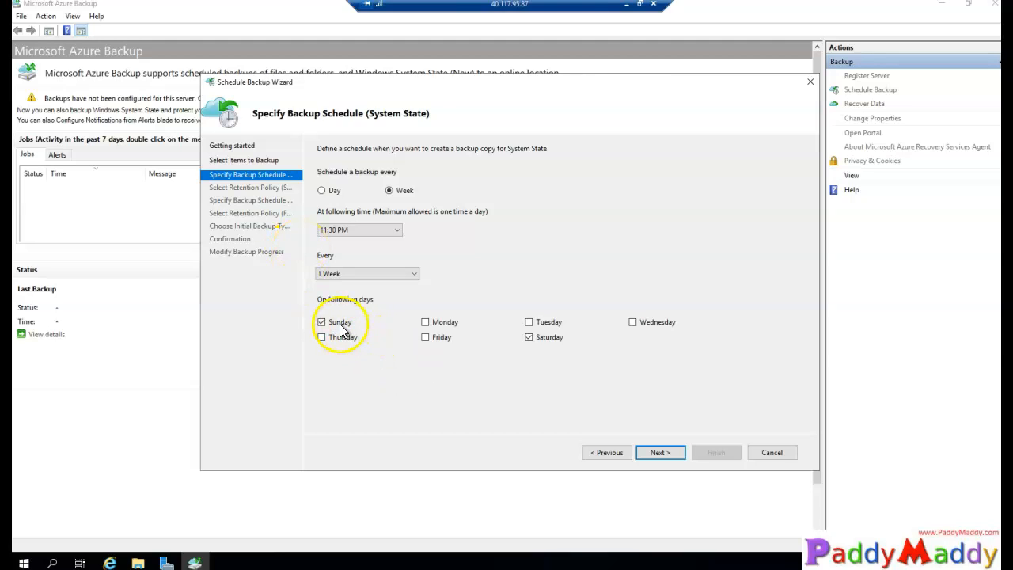
Step: Set the System State backup time to 12:00 AM and schedule the backup every day
{"action": "left_click", "coordinate": [368, 237]}
{"action": "left_click_drag", "start_coordinate": [400, 411], "coordinate": [395, 241]}
{"action": "left_click", "coordinate": [348, 242]}
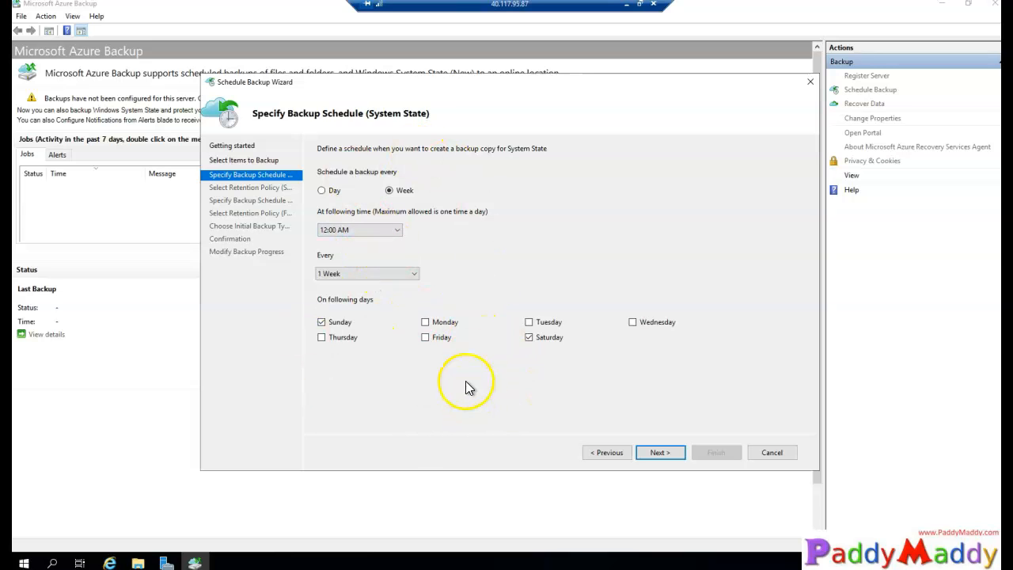
{"action": "left_click", "coordinate": [333, 192]}
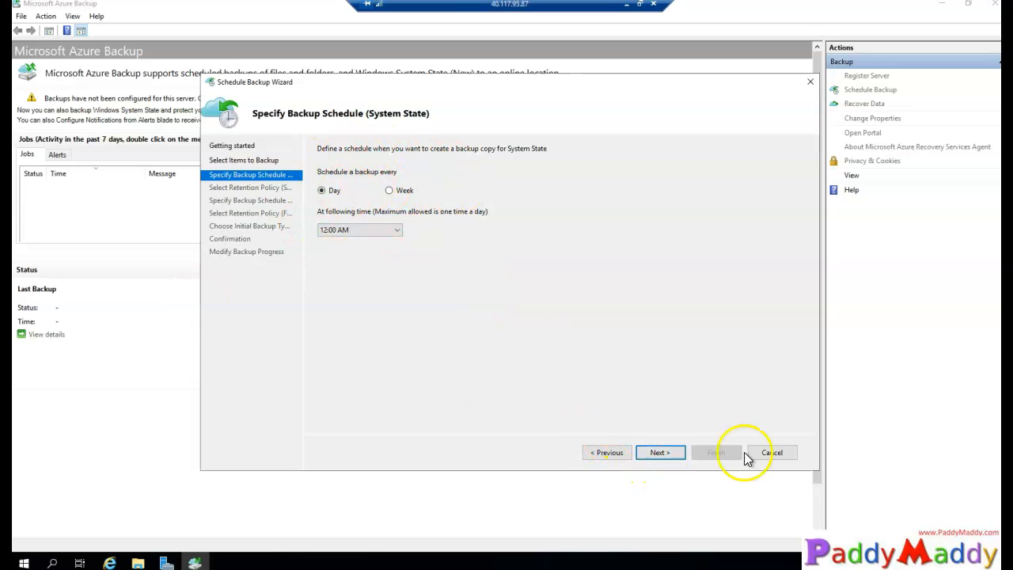
Step: Continue to the System State retention policy and view the day choices for weekly retention, cancelling without changes
{"action": "left_click", "coordinate": [669, 458]}
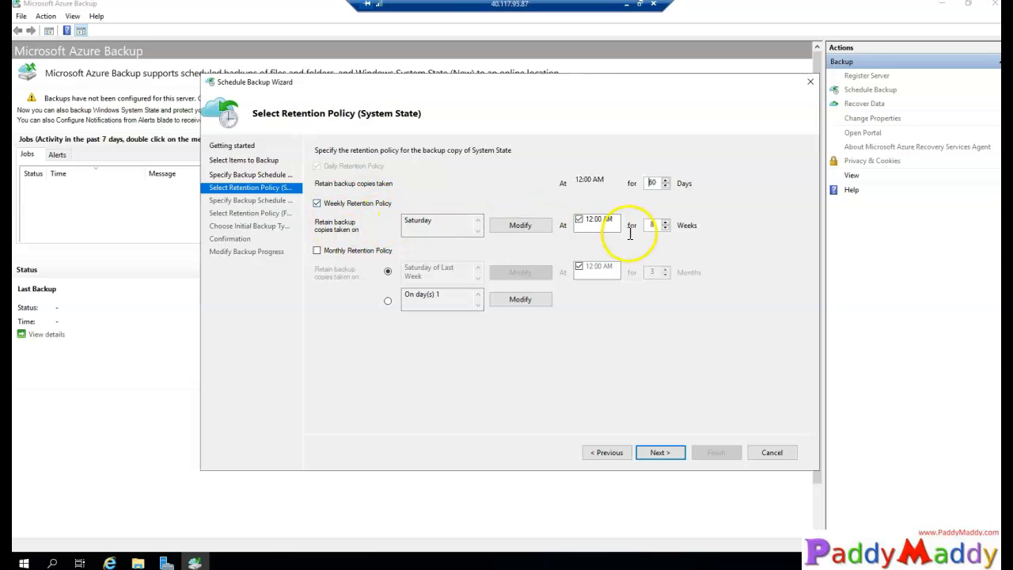
{"action": "left_click", "coordinate": [529, 227]}
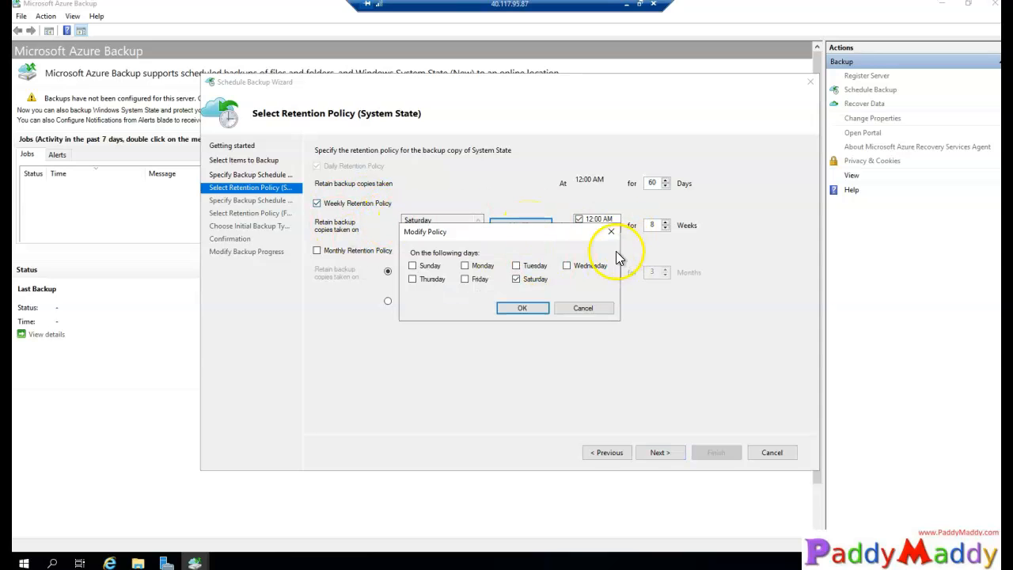
{"action": "left_click", "coordinate": [585, 309]}
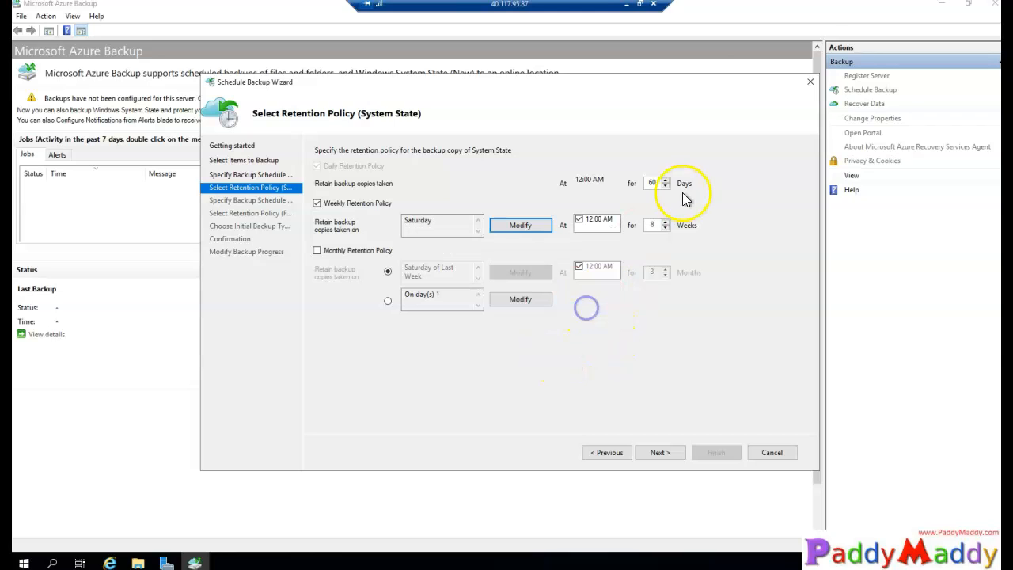
Step: Set the System State retention to 7 days and 4 weeks, enable the monthly retention policy, and check the weekly day choices without changing them
{"action": "double_click", "coordinate": [654, 183]}
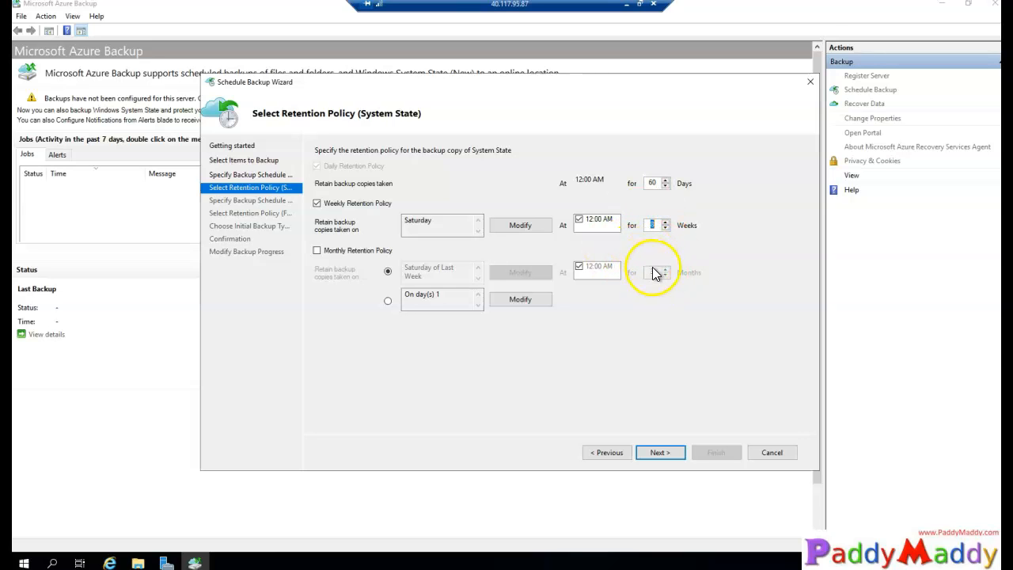
{"action": "type", "text": "1"}
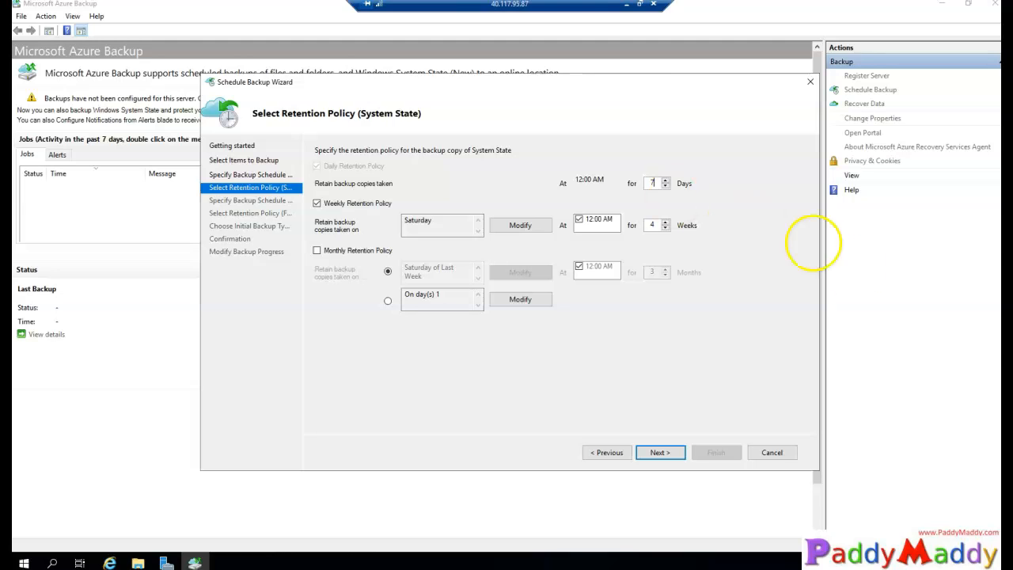
{"action": "left_click", "coordinate": [654, 226]}
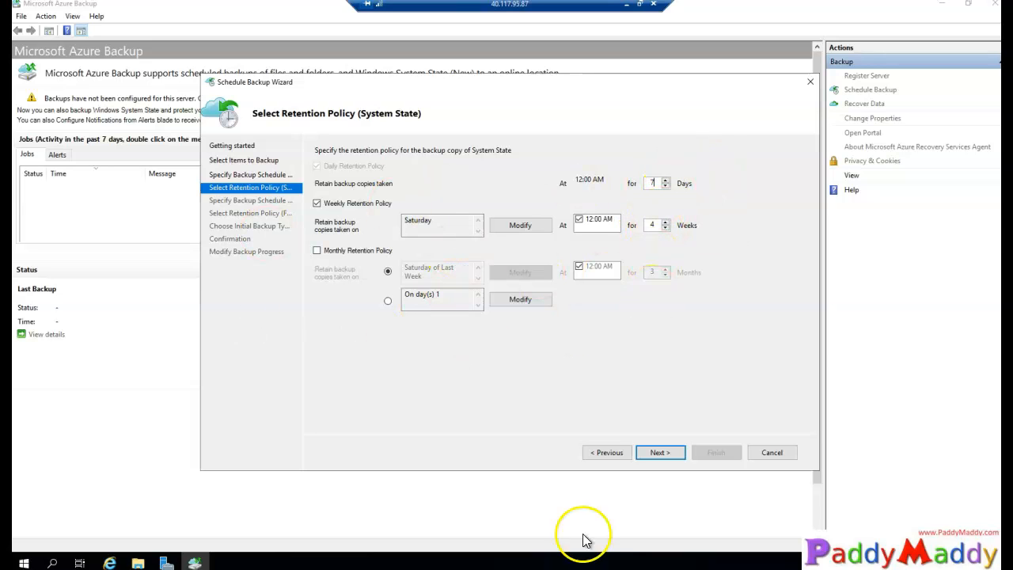
{"action": "left_click", "coordinate": [331, 251]}
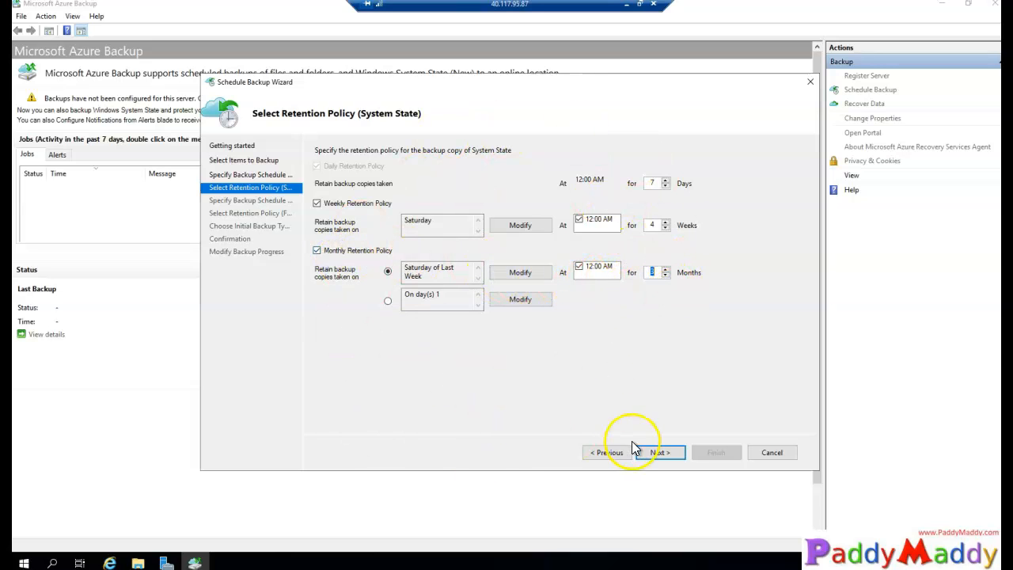
{"action": "left_click", "coordinate": [520, 228]}
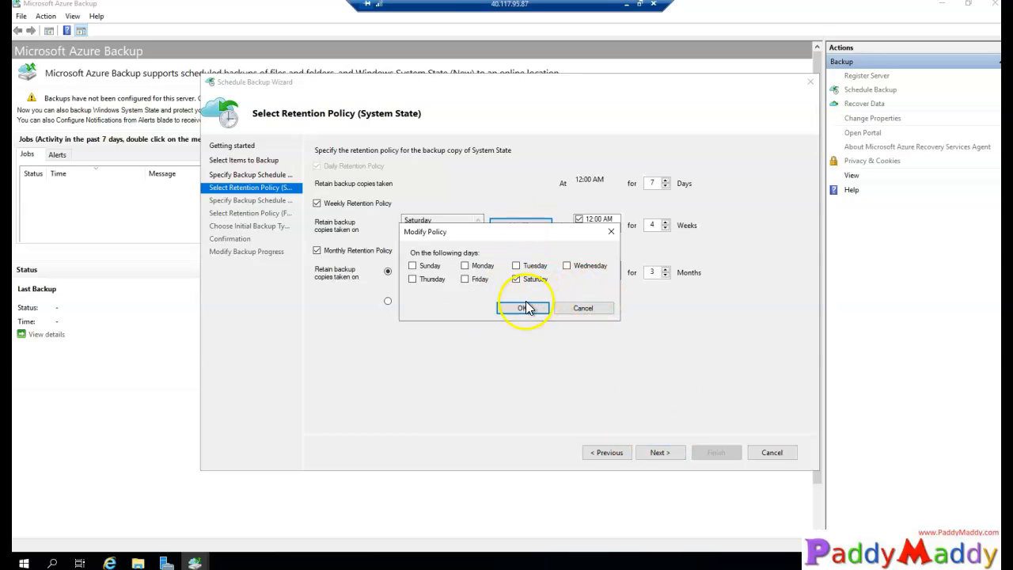
{"action": "left_click", "coordinate": [585, 307]}
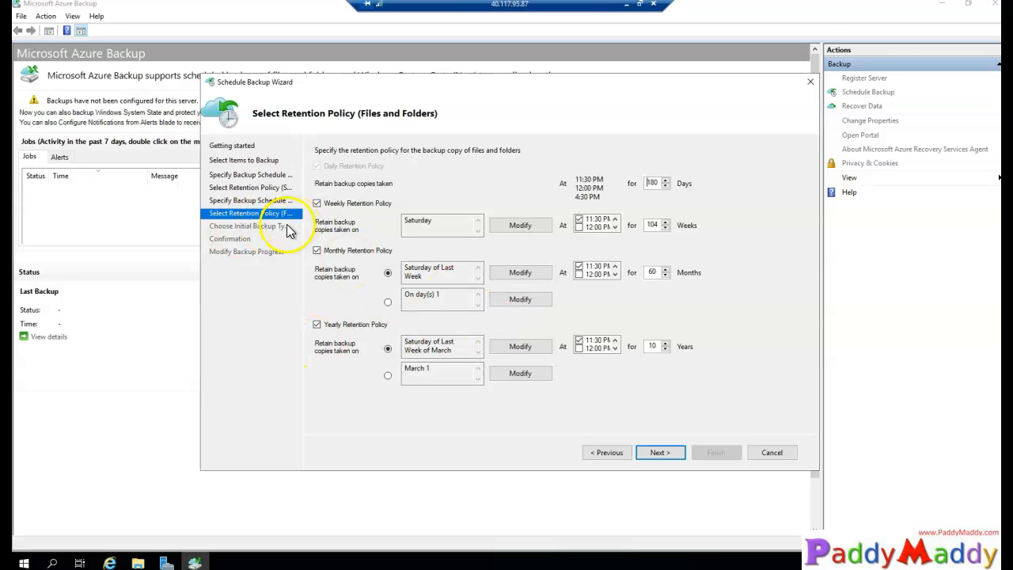
Step: Accept the files and folders retention policy, compare the offline transfer options, and continue with Transfer over the network as the initial backup type
{"action": "left_click", "coordinate": [669, 458]}
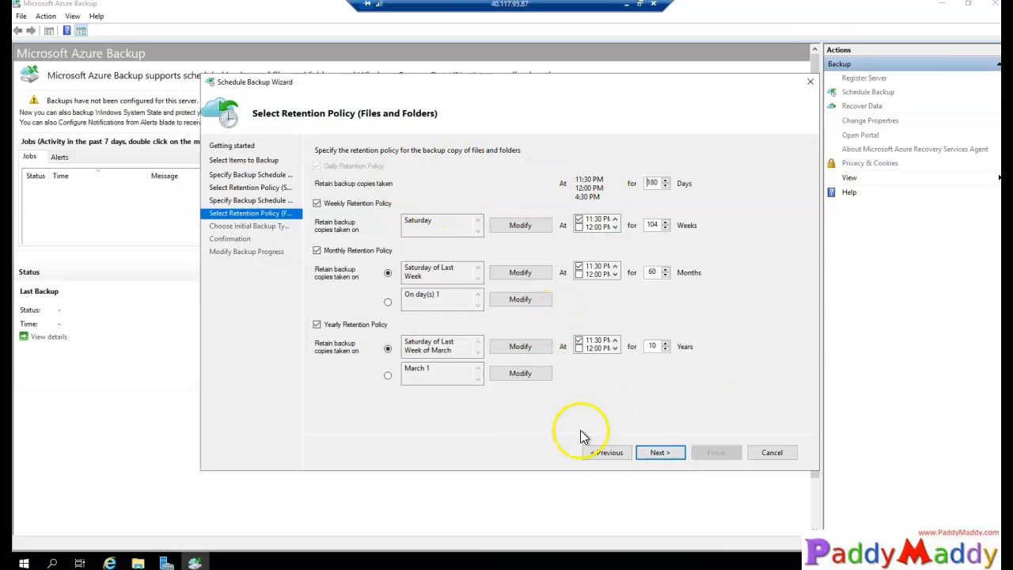
{"action": "left_click", "coordinate": [659, 452]}
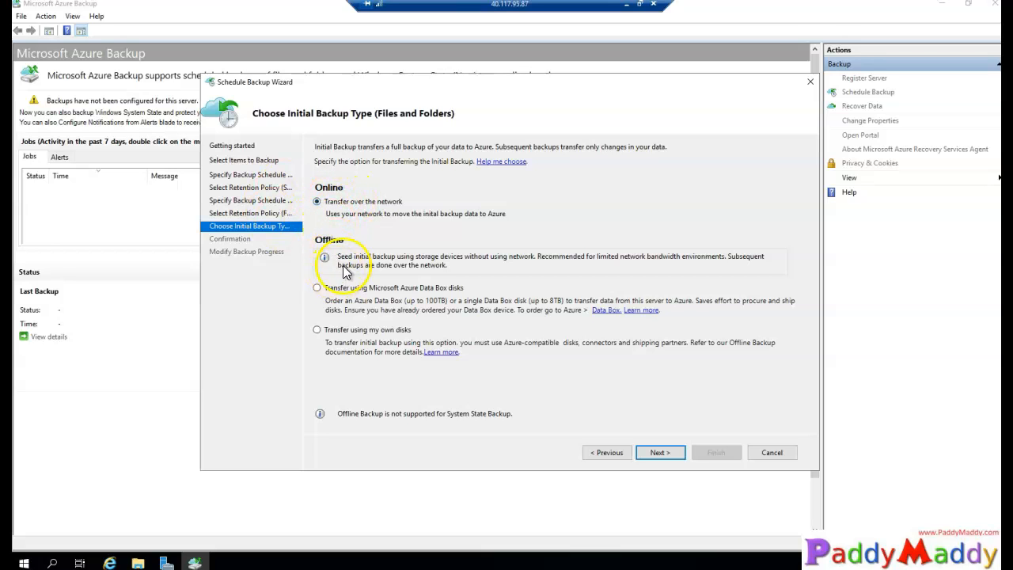
{"action": "left_click", "coordinate": [346, 290]}
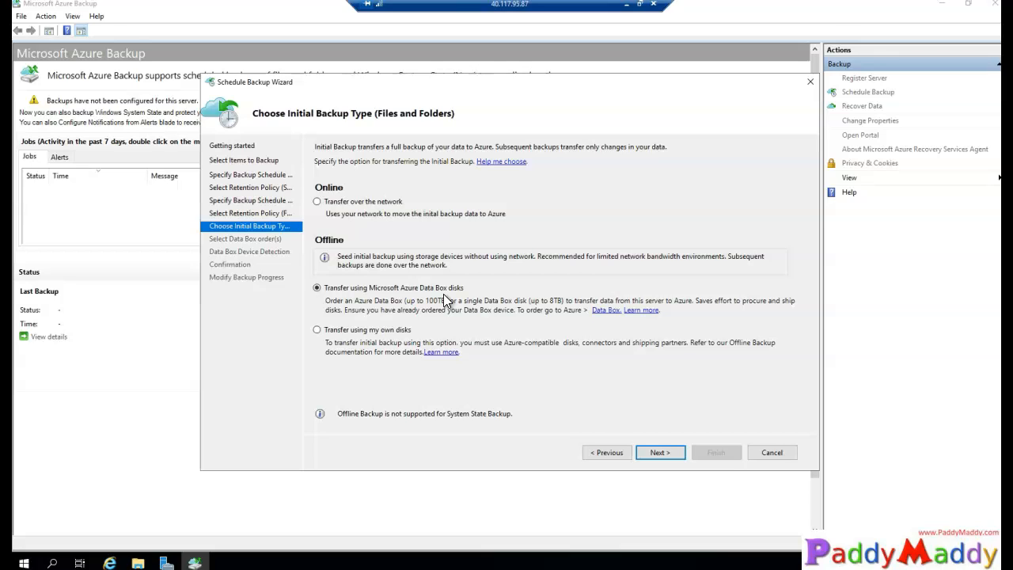
{"action": "left_click", "coordinate": [375, 331]}
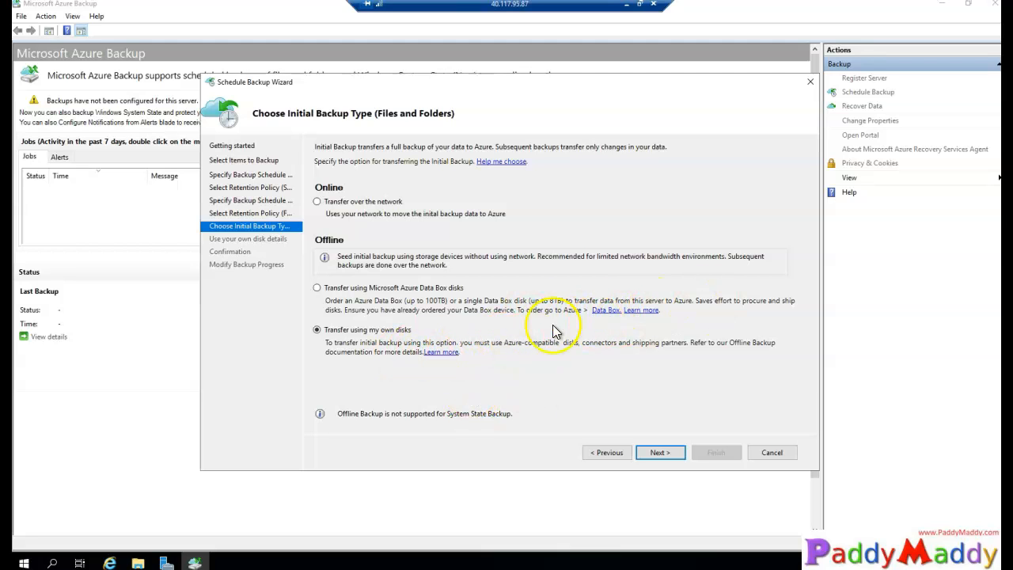
{"action": "left_click", "coordinate": [360, 203]}
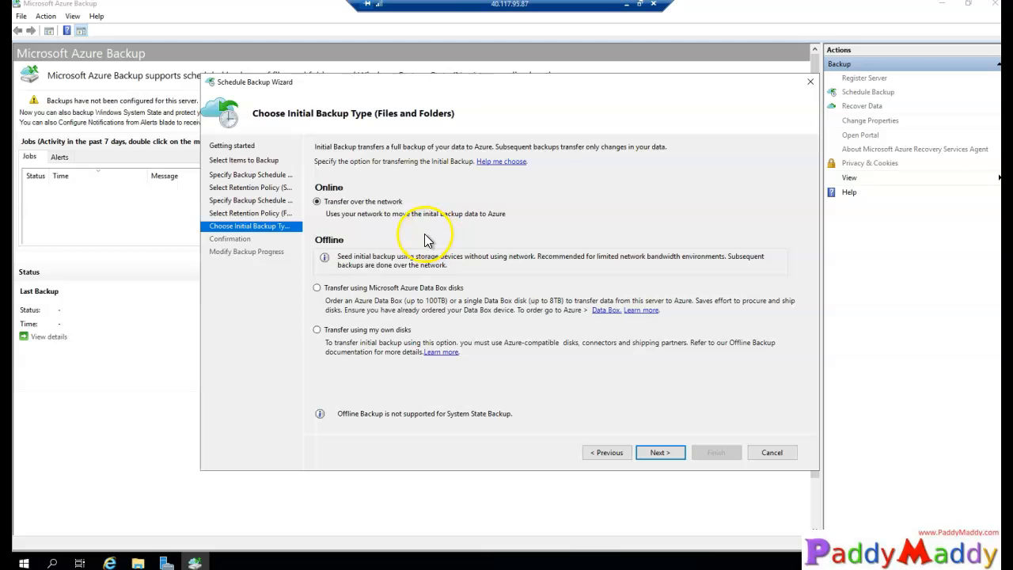
{"action": "left_click", "coordinate": [371, 288]}
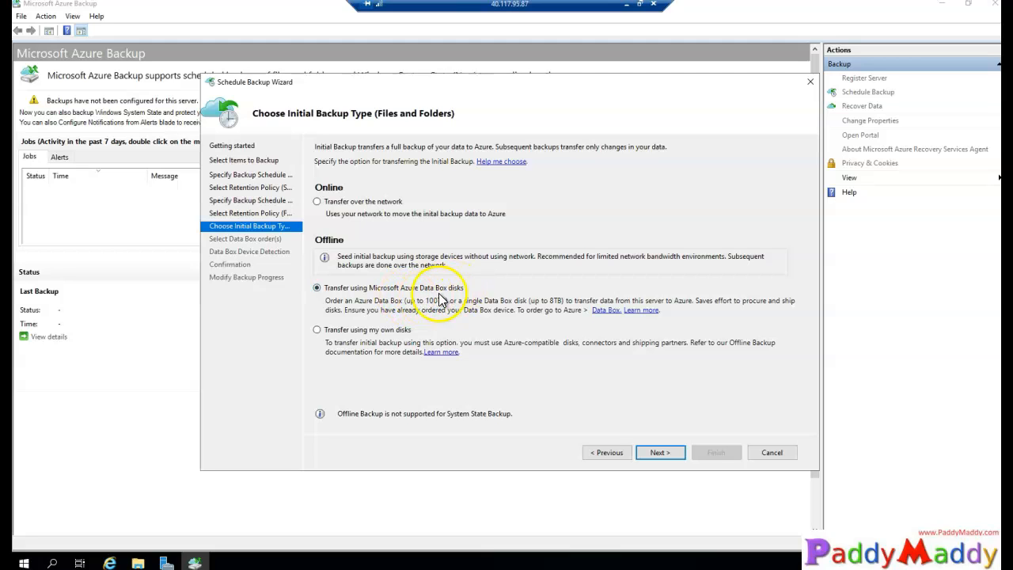
{"action": "left_click", "coordinate": [319, 201]}
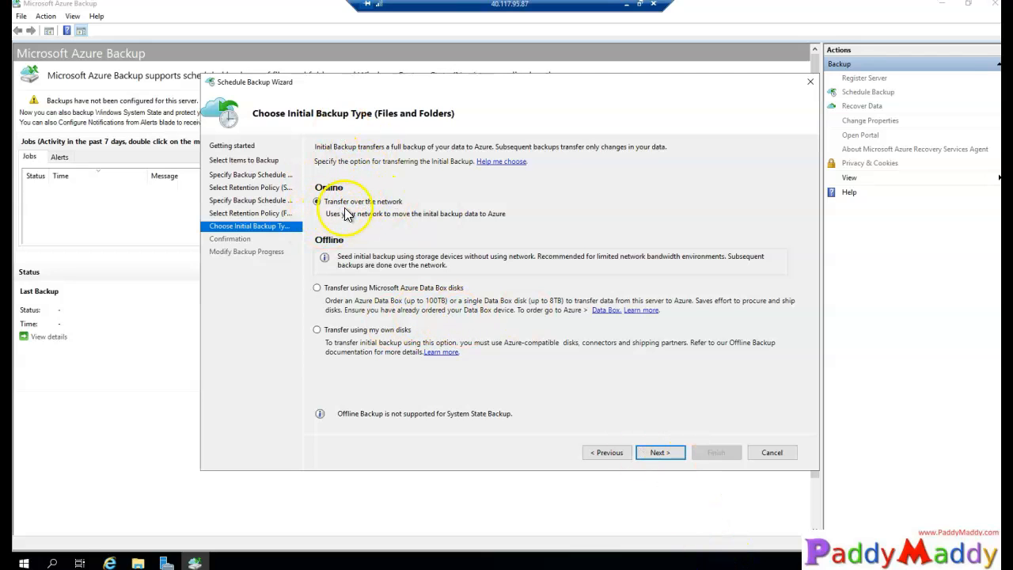
{"action": "left_click", "coordinate": [663, 453]}
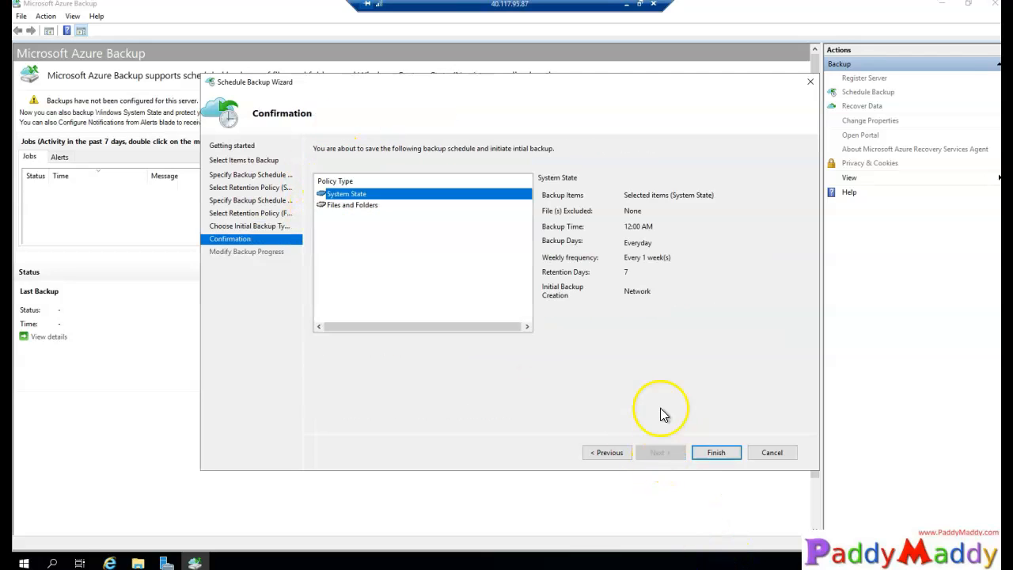
Step: Review the System State and Files and Folders policies on the confirmation page, then finish and close the Schedule Backup Wizard
{"action": "left_click", "coordinate": [358, 195]}
{"action": "left_click", "coordinate": [361, 204]}
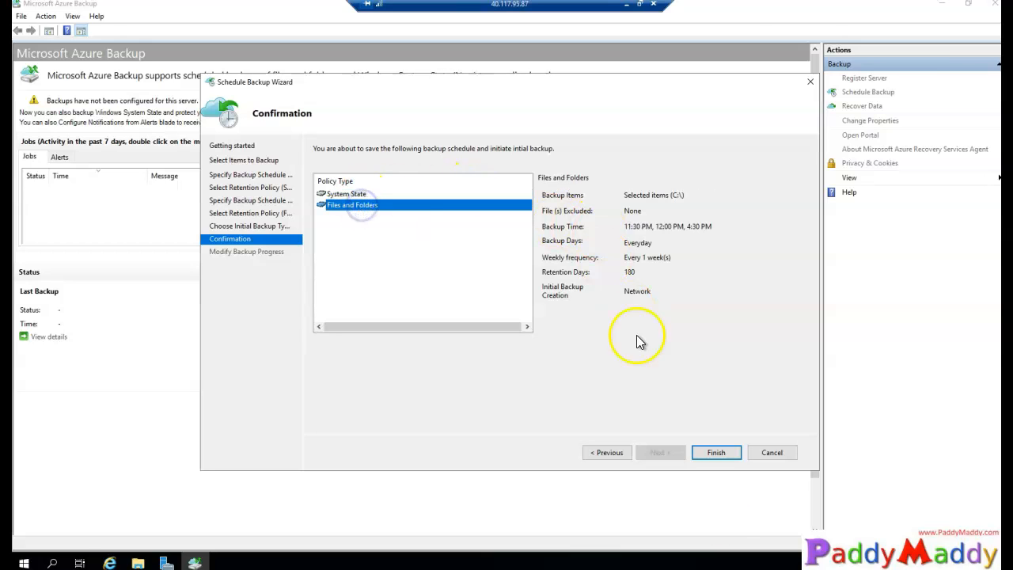
{"action": "left_click", "coordinate": [716, 452]}
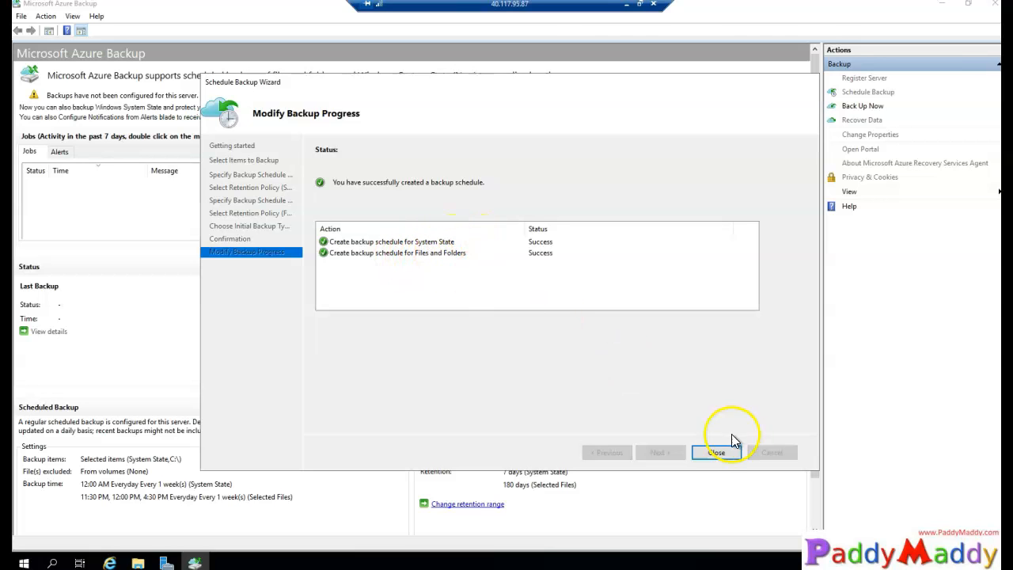
{"action": "left_click", "coordinate": [716, 452]}
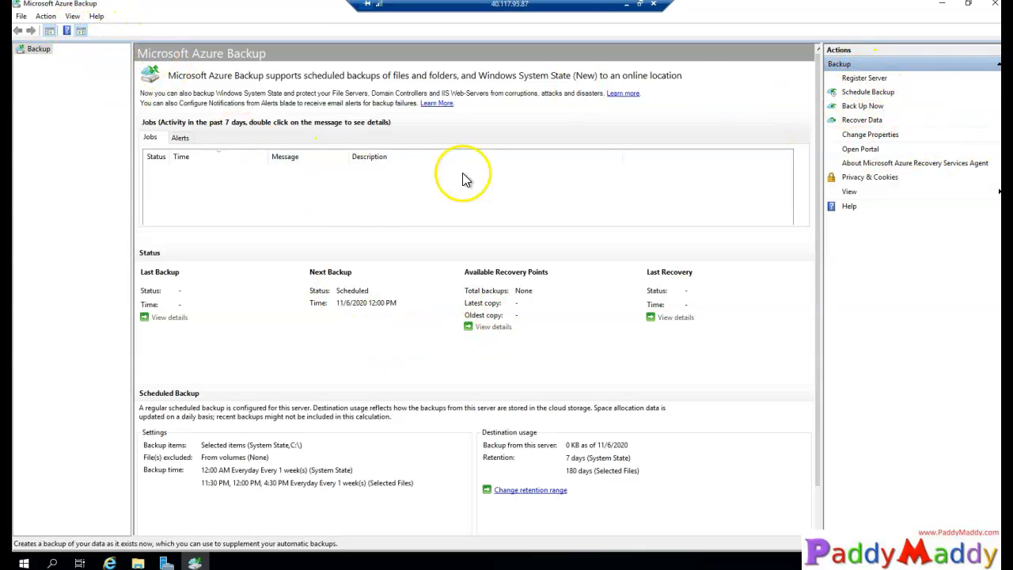
Step: Run an immediate backup of Files and Folders retained till 12/6/2020, and close the Back Up Now Wizard
{"action": "left_click", "coordinate": [860, 106]}
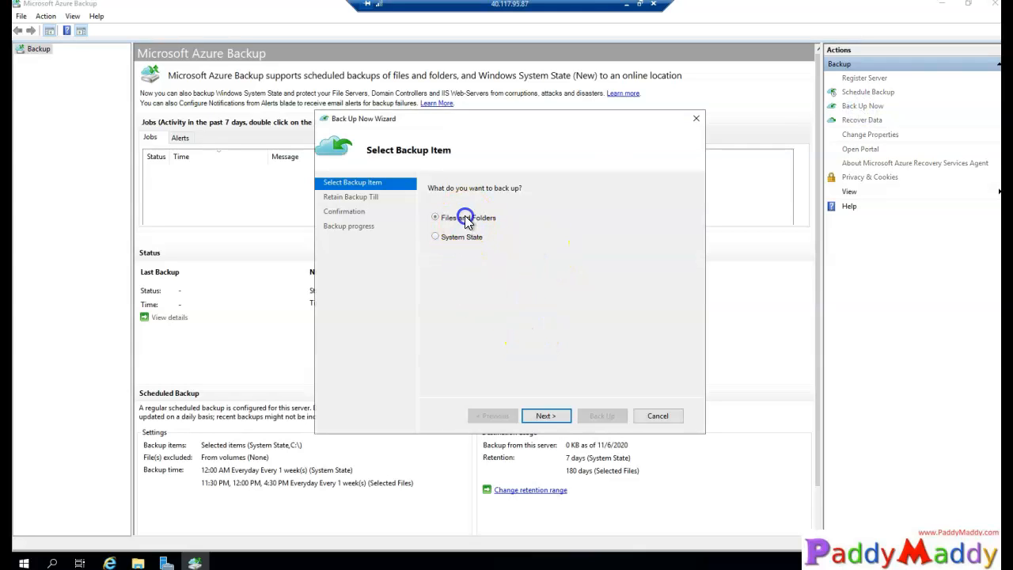
{"action": "left_click", "coordinate": [478, 243]}
{"action": "left_click", "coordinate": [546, 416]}
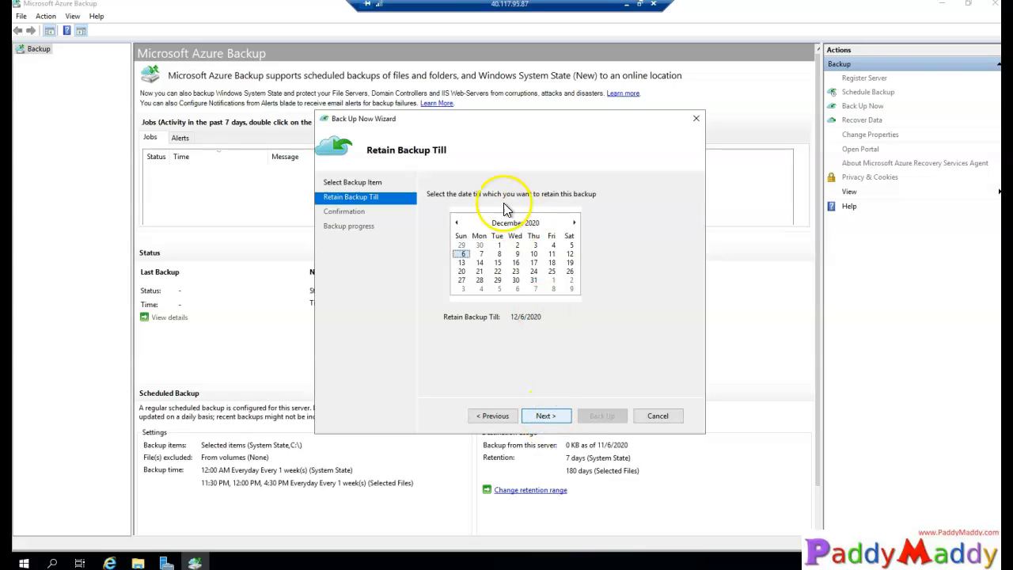
{"action": "left_click", "coordinate": [546, 415]}
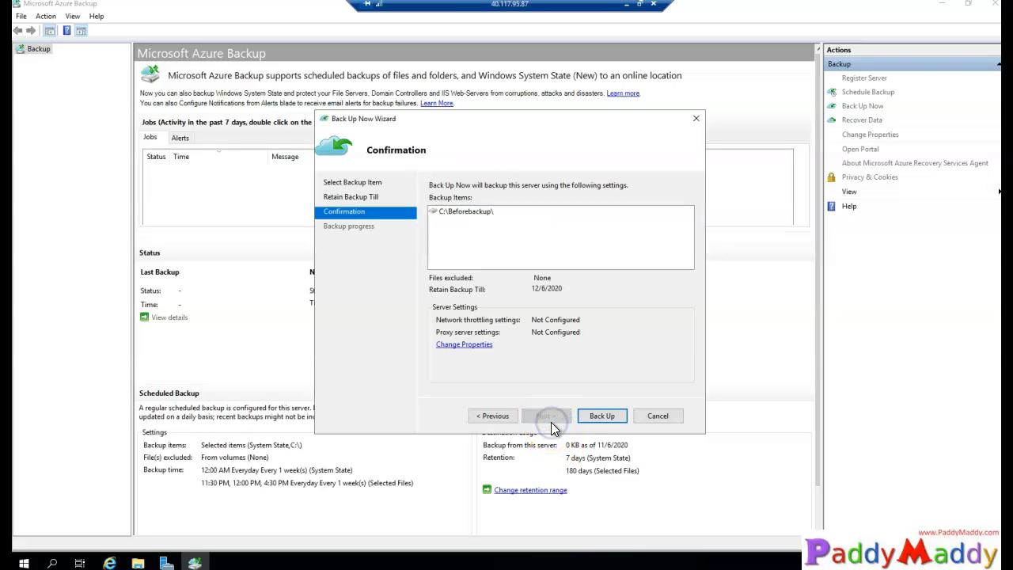
{"action": "left_click", "coordinate": [615, 424]}
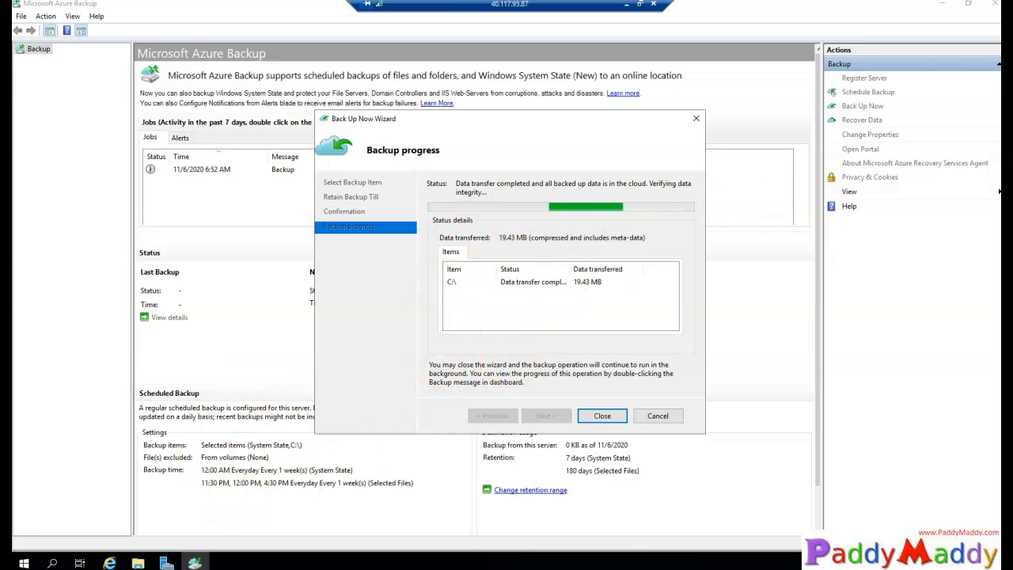
{"action": "left_click", "coordinate": [601, 417]}
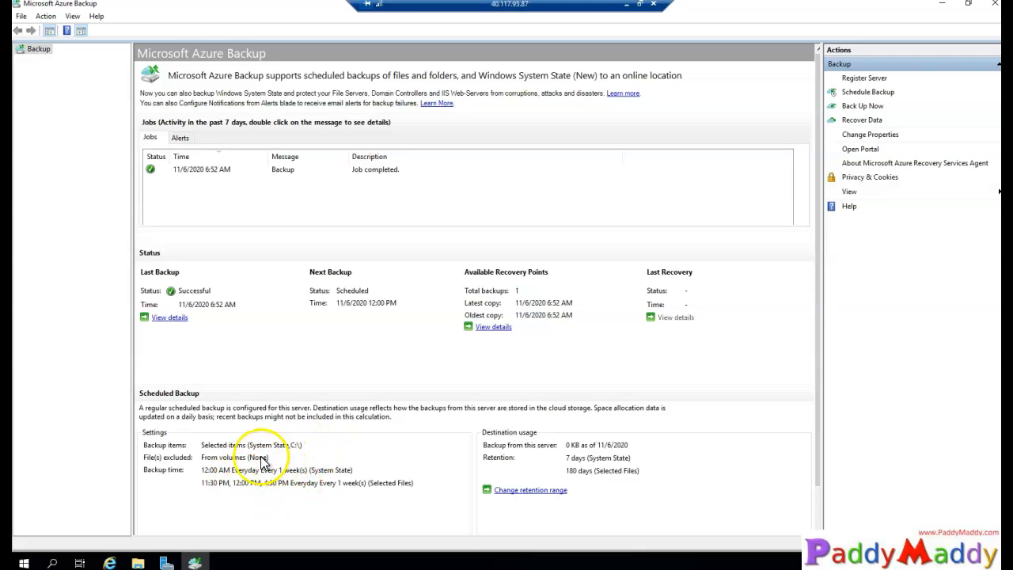
Step: Examine the scheduled backup settings and the pages for modifying the files and folders schedule and retention, cancelling without changes
{"action": "left_click", "coordinate": [232, 470]}
{"action": "left_click", "coordinate": [224, 464]}
{"action": "left_click", "coordinate": [317, 500]}
{"action": "left_click", "coordinate": [495, 436]}
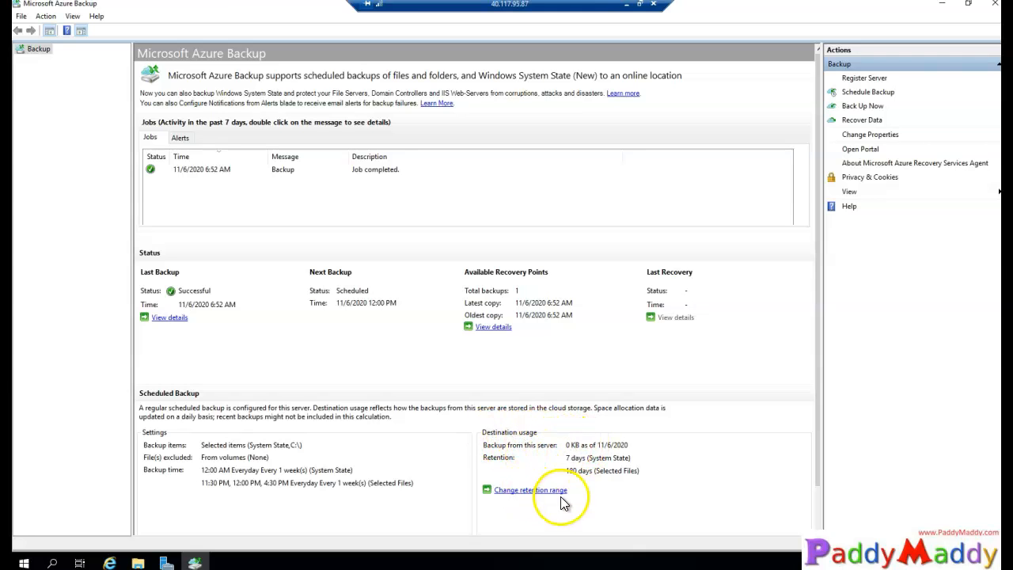
{"action": "left_click", "coordinate": [527, 491]}
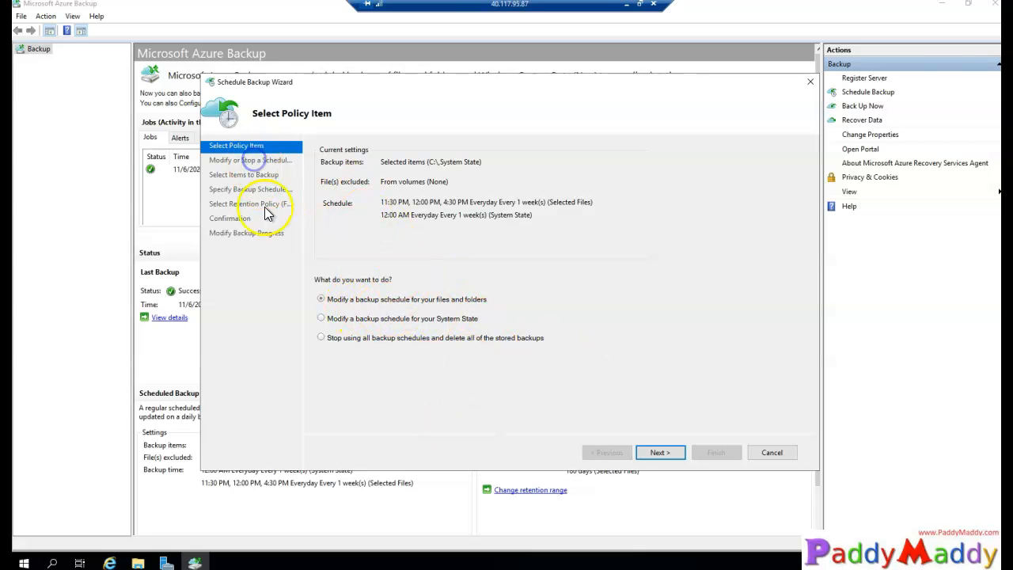
{"action": "left_click", "coordinate": [662, 449]}
{"action": "left_click", "coordinate": [670, 452]}
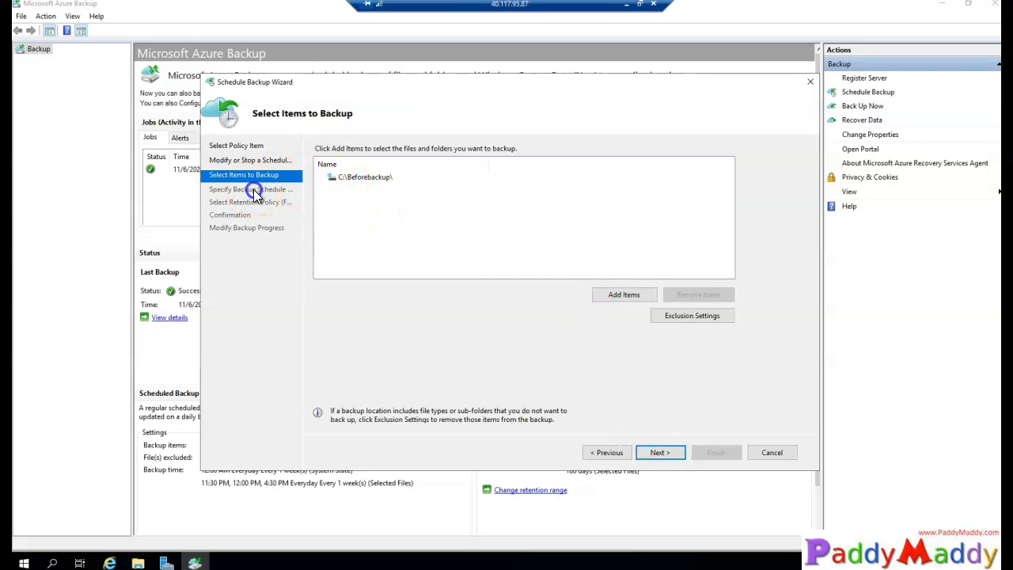
{"action": "left_click", "coordinate": [666, 453]}
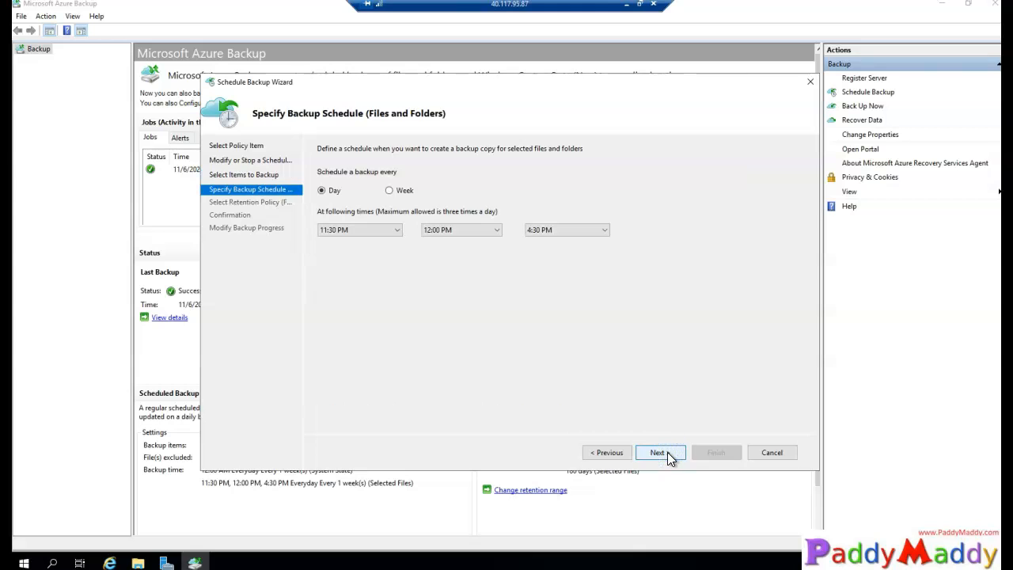
{"action": "left_click", "coordinate": [667, 452]}
{"action": "left_click", "coordinate": [776, 453]}
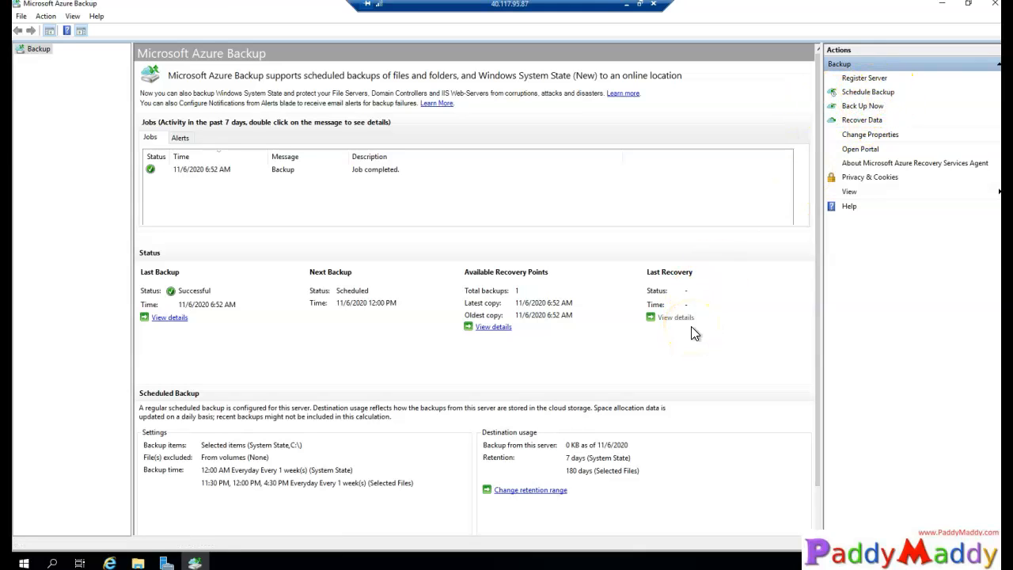
Step: Enable internet bandwidth usage throttling for backup operations in the backup properties and set the work hours from 8 AM to 6 PM
{"action": "left_click", "coordinate": [884, 136]}
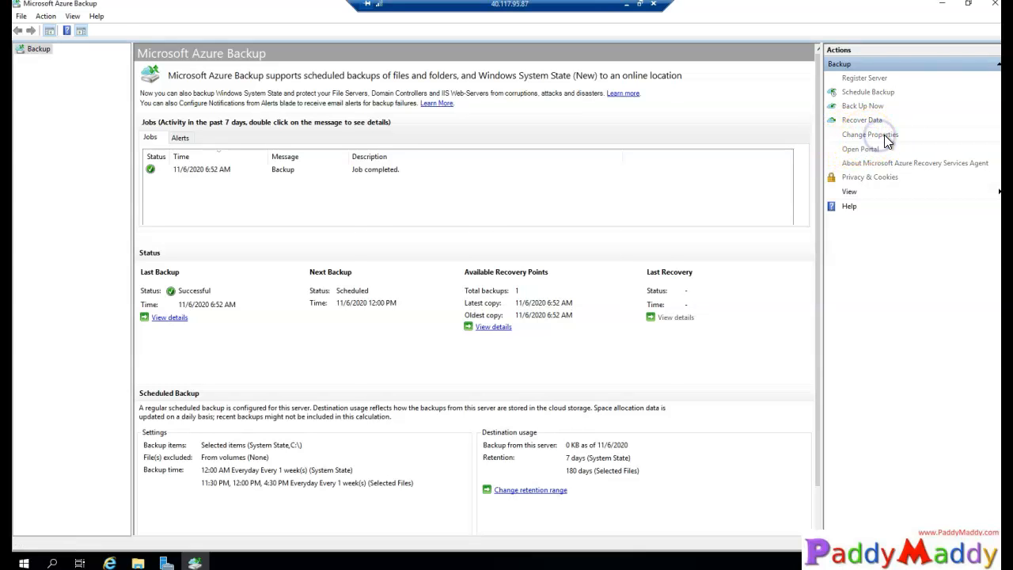
{"action": "left_click", "coordinate": [480, 150]}
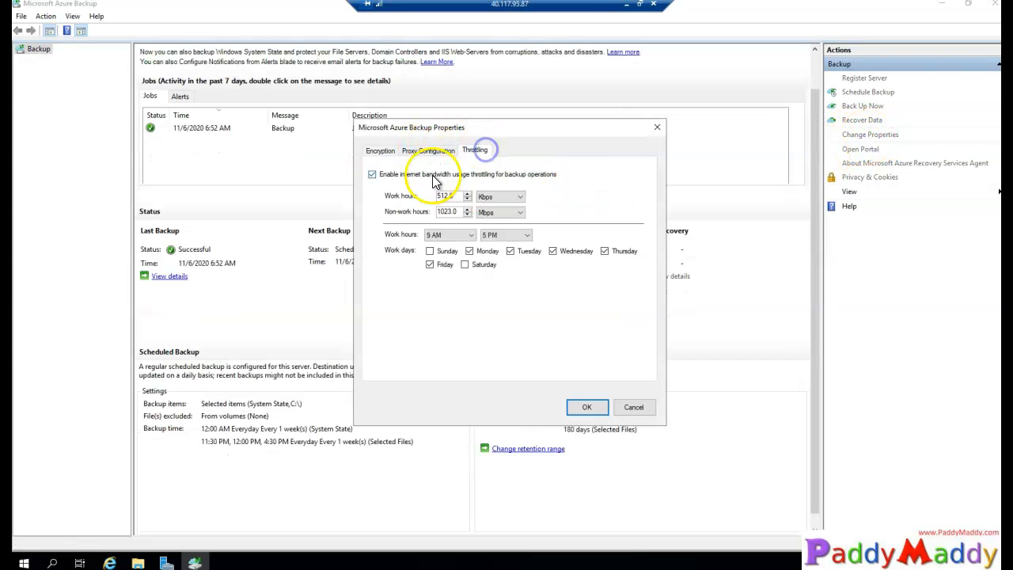
{"action": "left_click", "coordinate": [448, 176]}
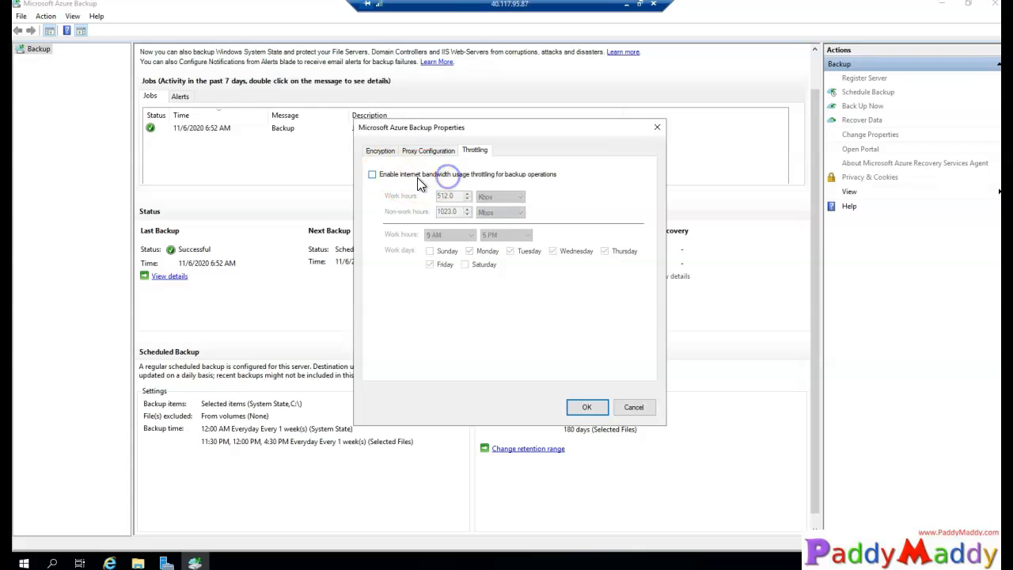
{"action": "left_click", "coordinate": [373, 175]}
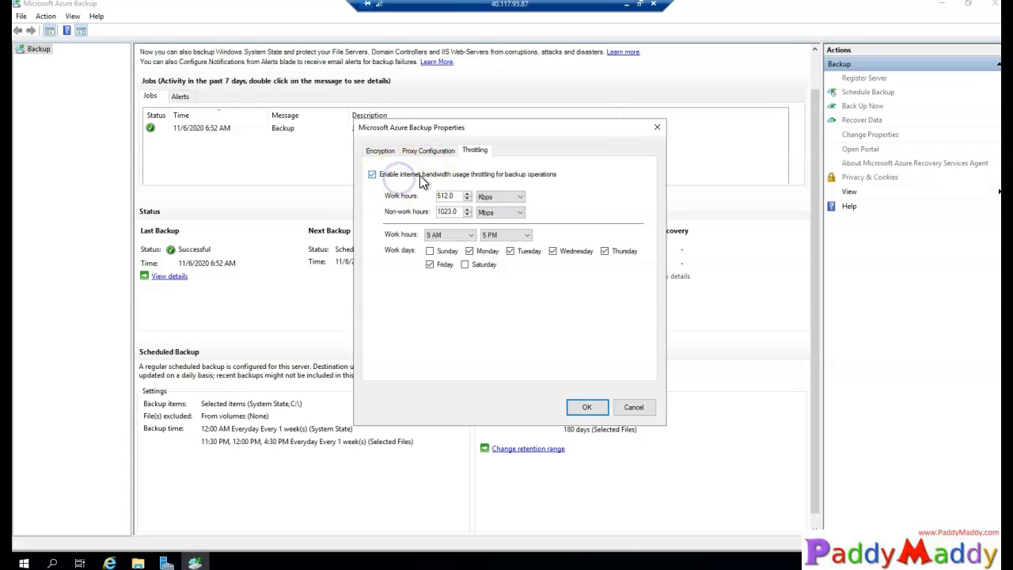
{"action": "left_click", "coordinate": [455, 236]}
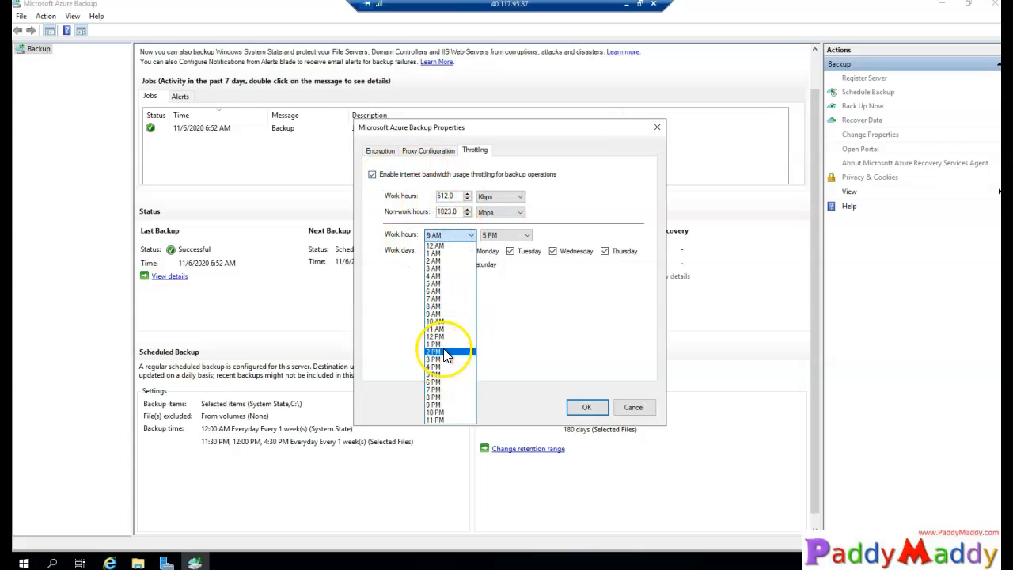
{"action": "left_click", "coordinate": [449, 305]}
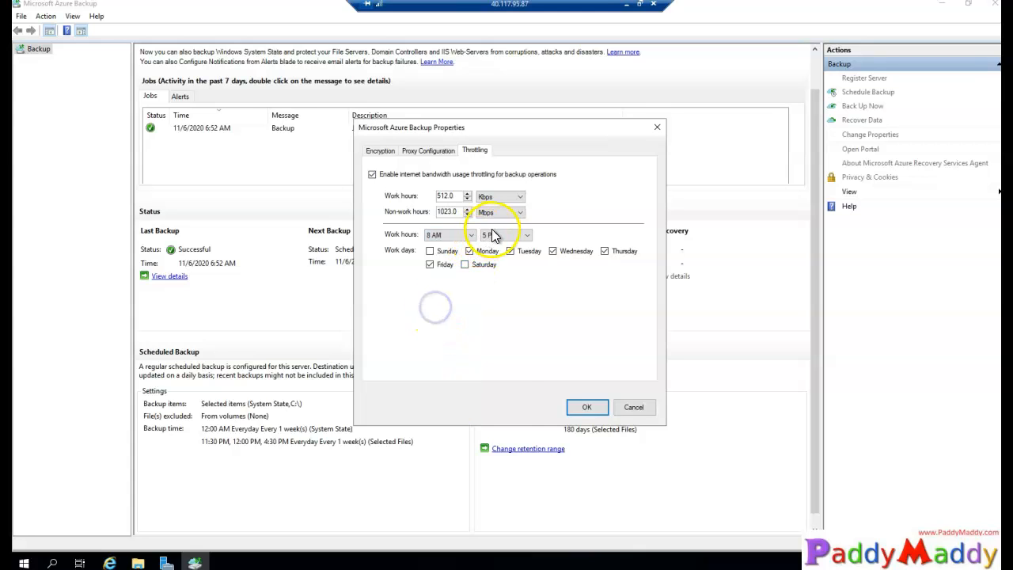
{"action": "left_click", "coordinate": [494, 234]}
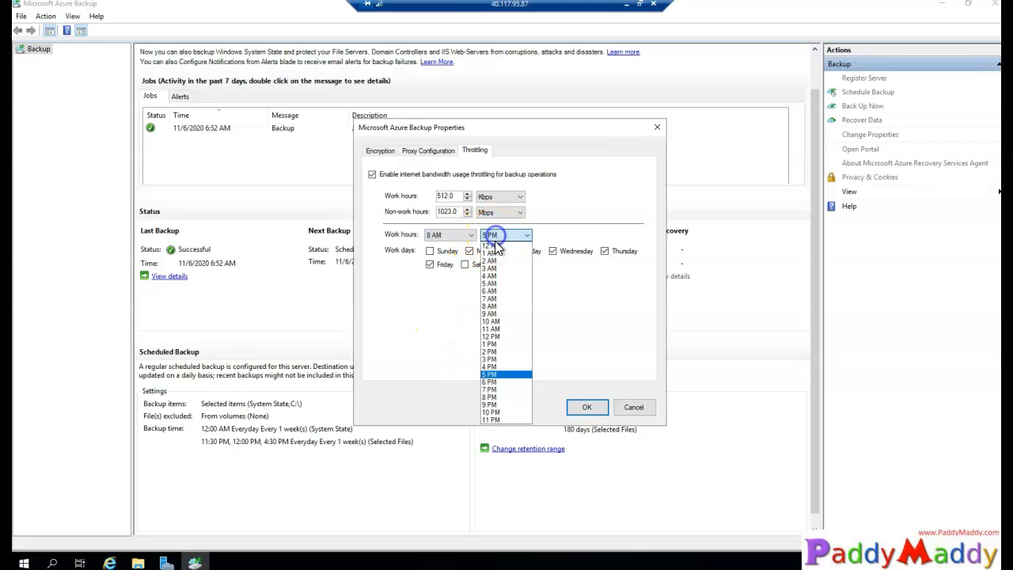
{"action": "left_click", "coordinate": [495, 383]}
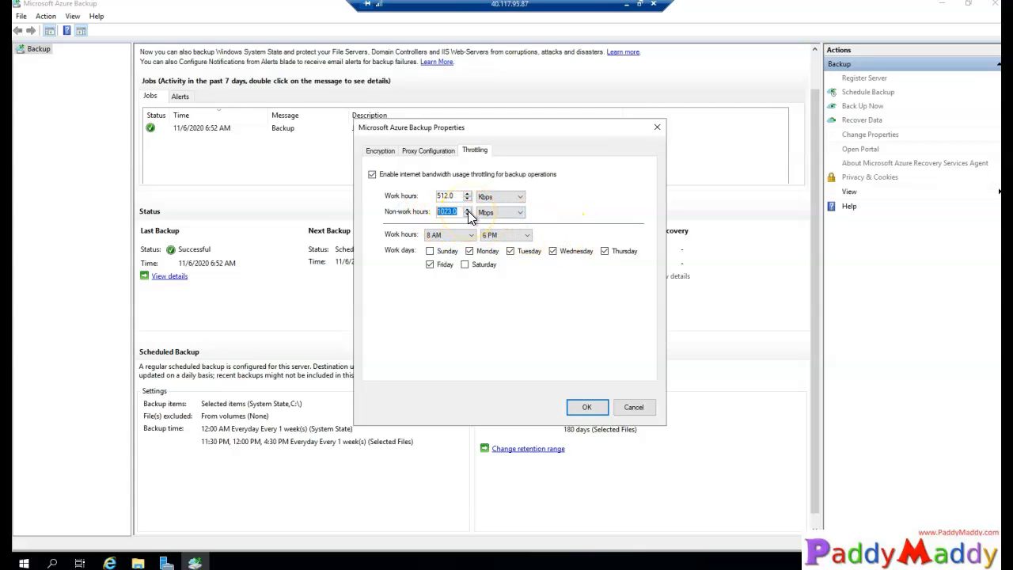
Step: Look over the bandwidth unit choices for non-work hours and the proxy configuration settings in the backup properties
{"action": "left_click", "coordinate": [515, 214]}
{"action": "left_click", "coordinate": [561, 376]}
{"action": "left_click", "coordinate": [432, 154]}
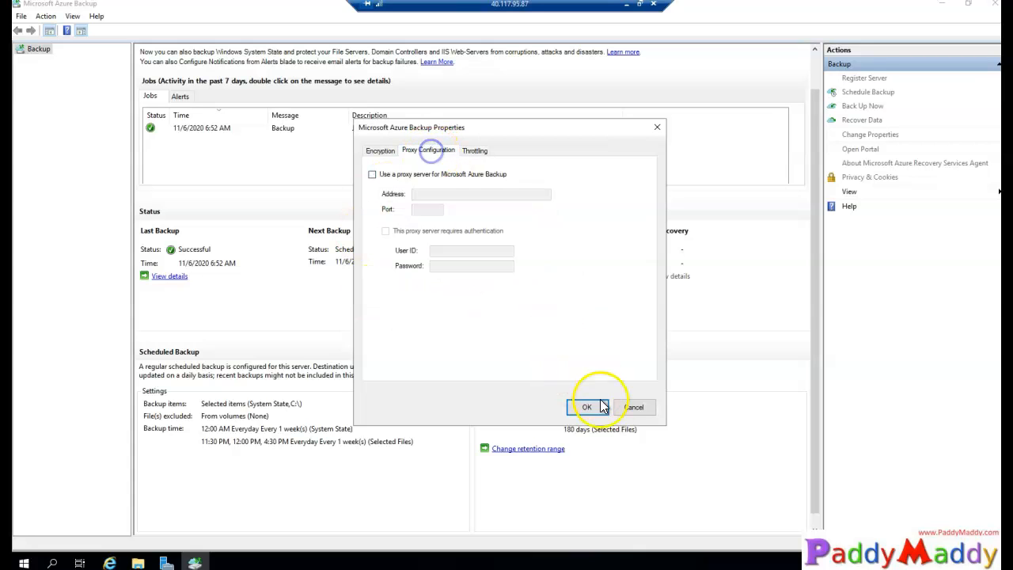
{"action": "left_click", "coordinate": [638, 410]}
{"action": "left_click_drag", "start_coordinate": [638, 410], "coordinate": [462, 166]}
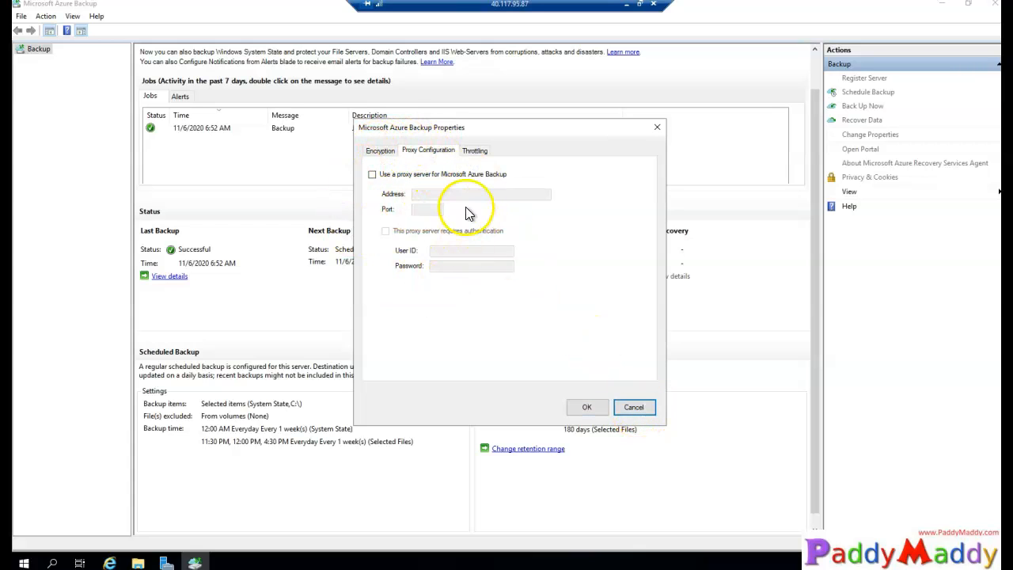
Step: Try changing the encryption passphrase by generating a new one for the new and confirm passphrase fields, then cancel the backup properties
{"action": "left_click", "coordinate": [381, 152]}
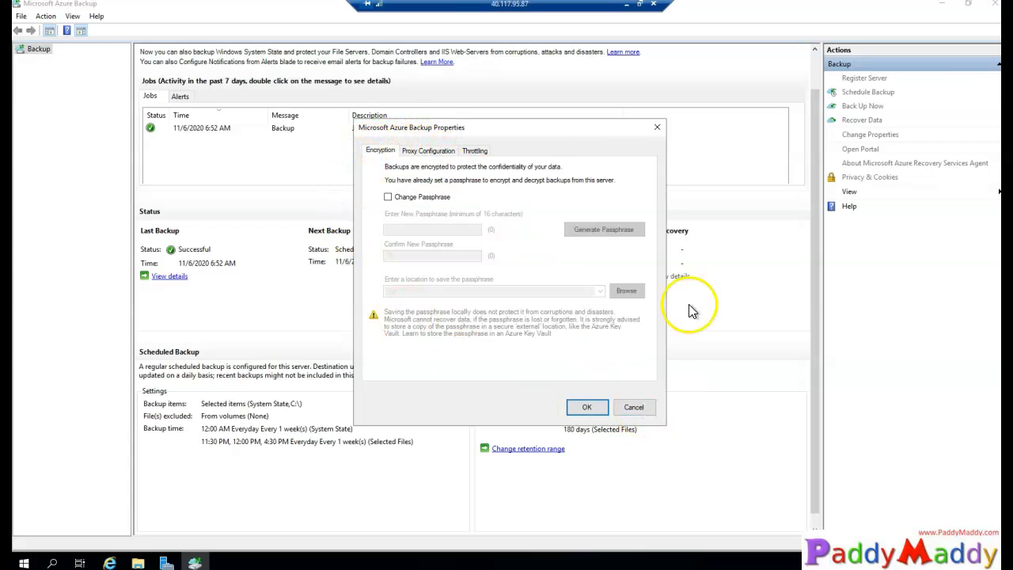
{"action": "left_click", "coordinate": [413, 202]}
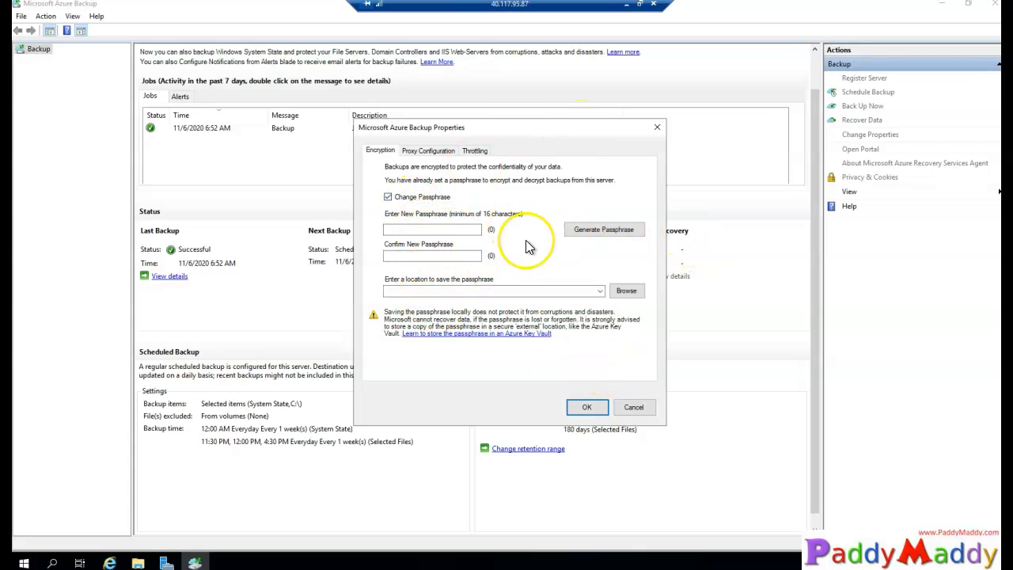
{"action": "left_click", "coordinate": [607, 230]}
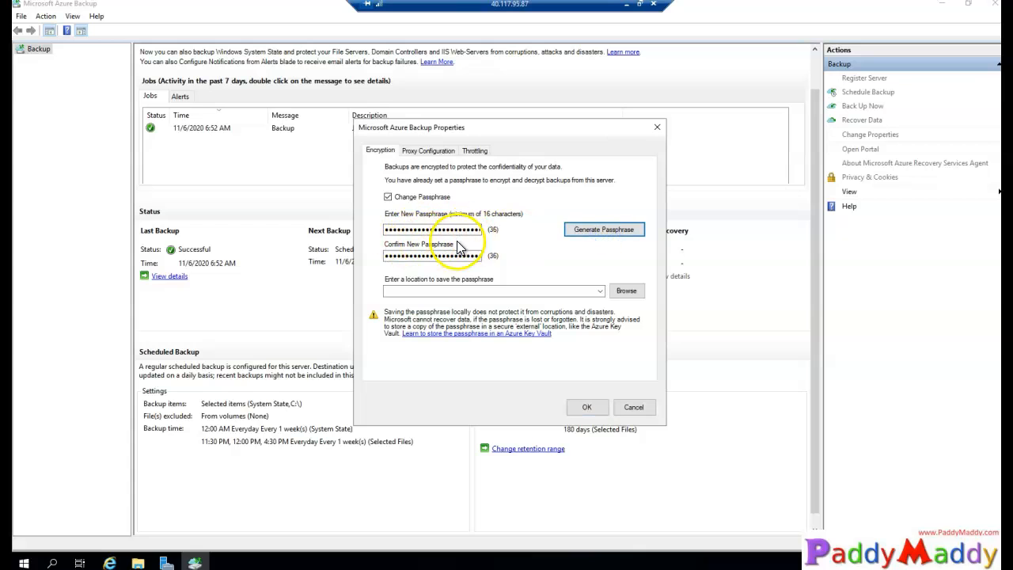
{"action": "left_click", "coordinate": [593, 291]}
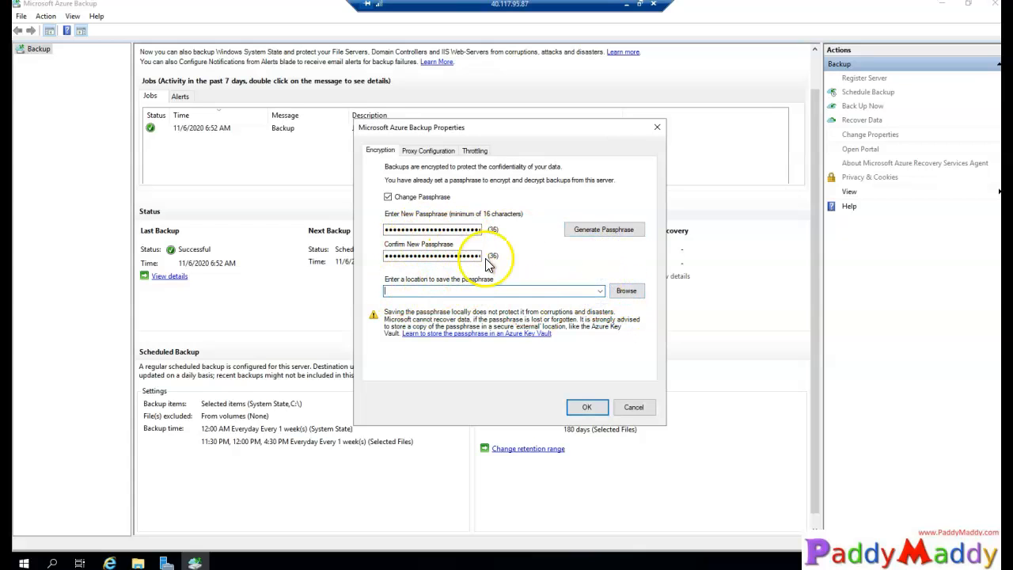
{"action": "left_click", "coordinate": [637, 408]}
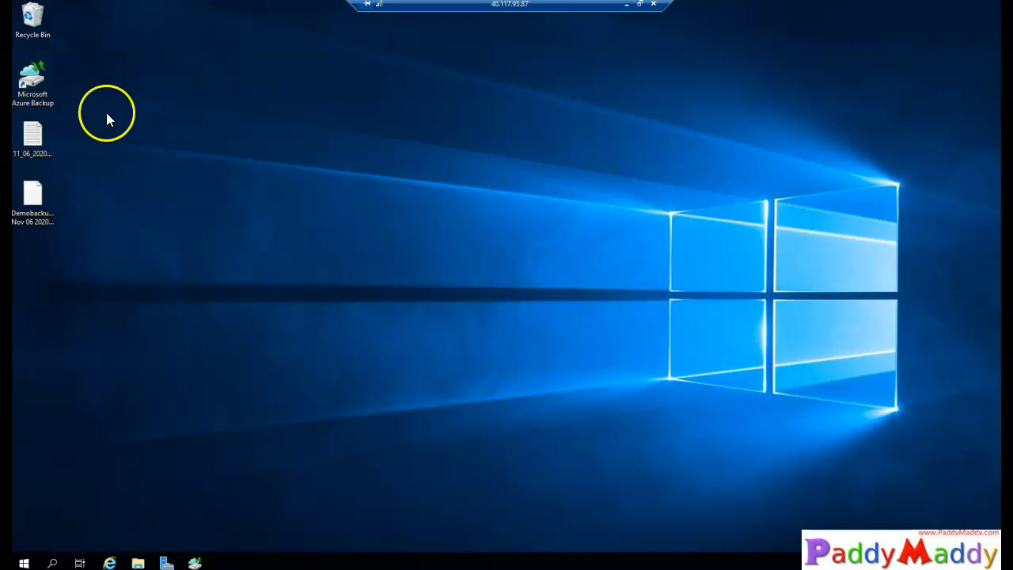
Step: Examine the saved passphrase text file for the Demobackup vault on the desktop and close it
{"action": "left_click", "coordinate": [41, 141]}
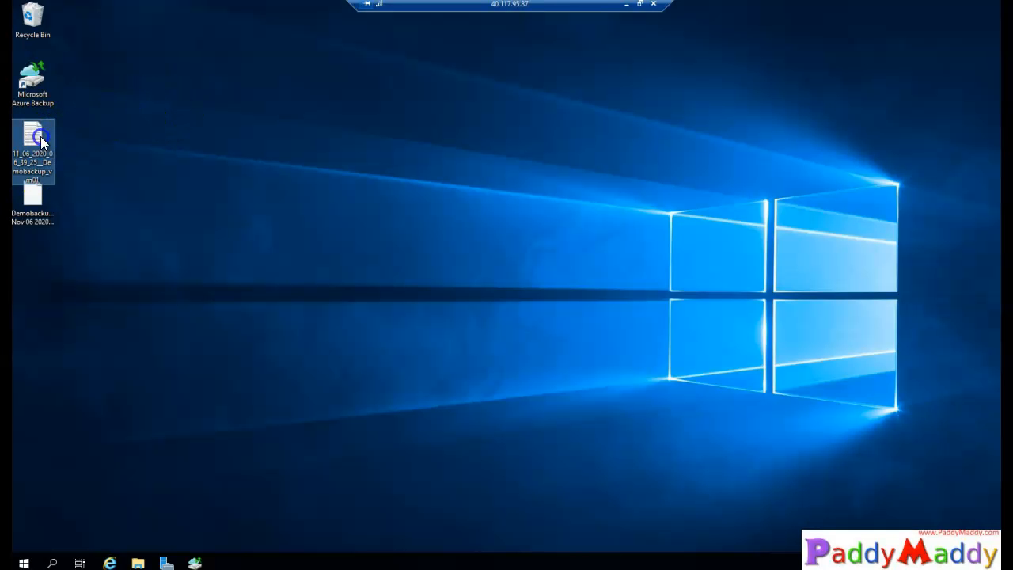
{"action": "key", "text": "ctrl+a"}
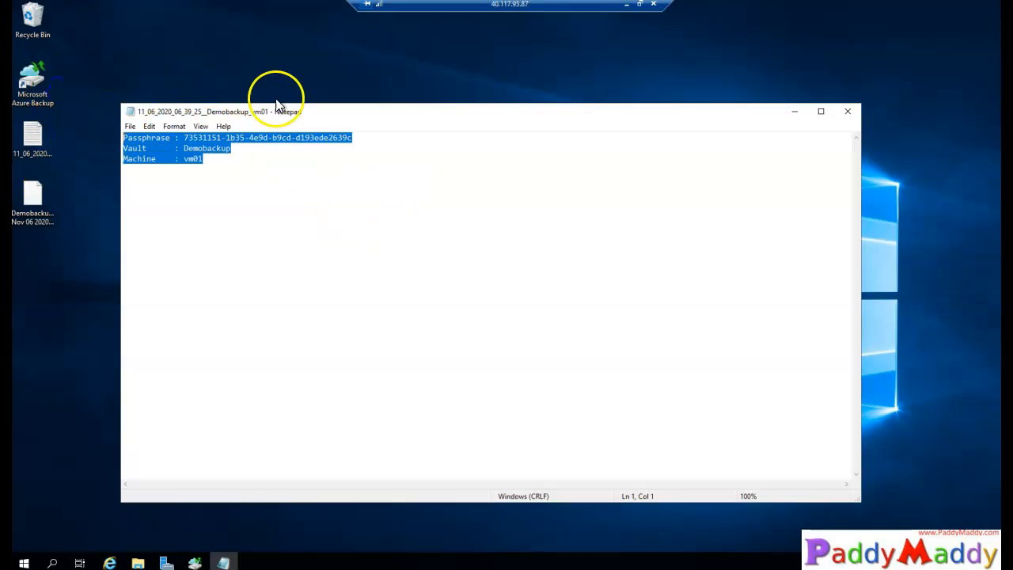
{"action": "left_click", "coordinate": [847, 114]}
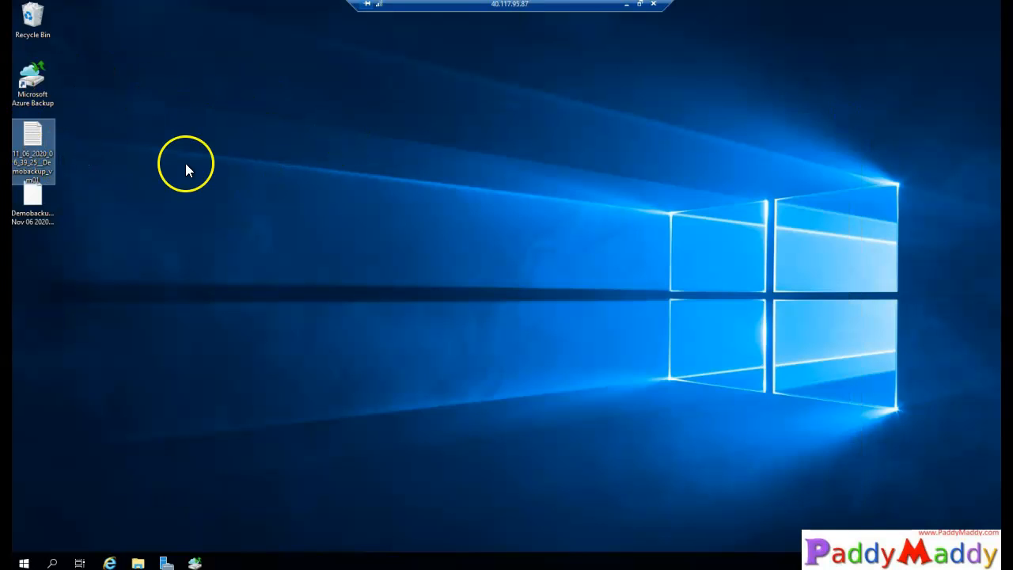
Step: Switch back to Microsoft Azure Backup and view the Register Server Wizard's proxy configuration and vault identification pages
{"action": "left_click", "coordinate": [193, 563]}
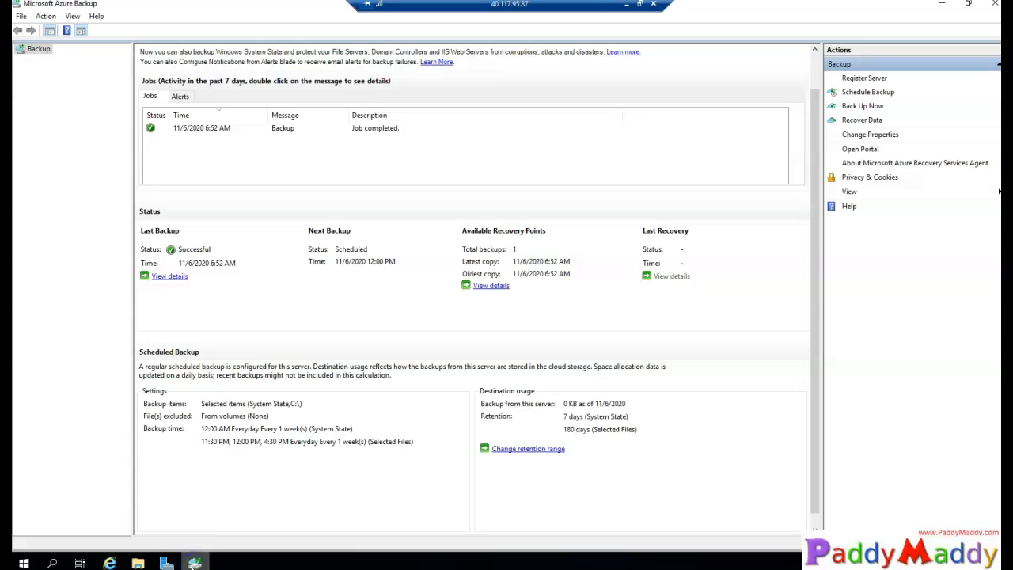
{"action": "left_click", "coordinate": [860, 79]}
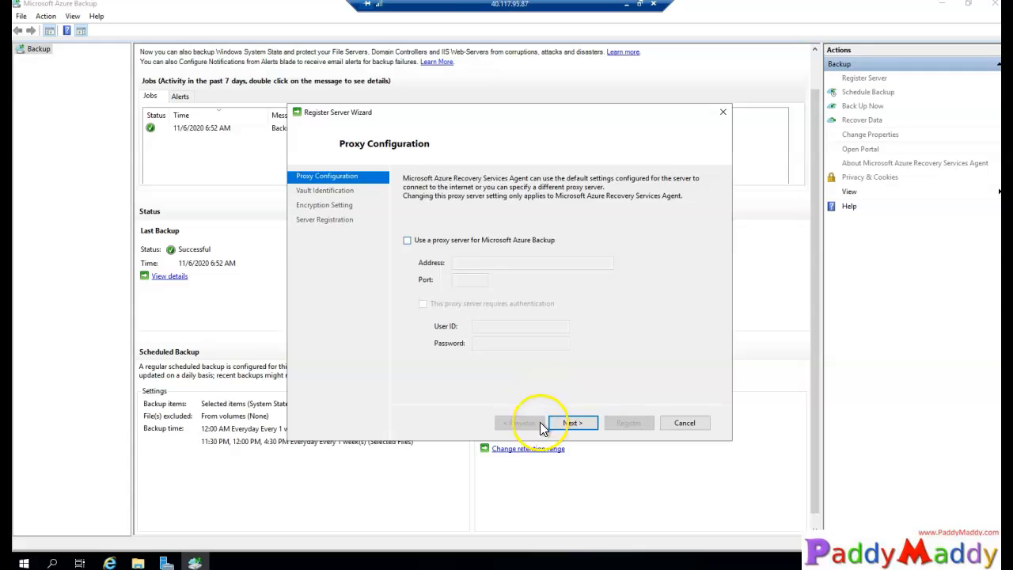
{"action": "left_click", "coordinate": [573, 423]}
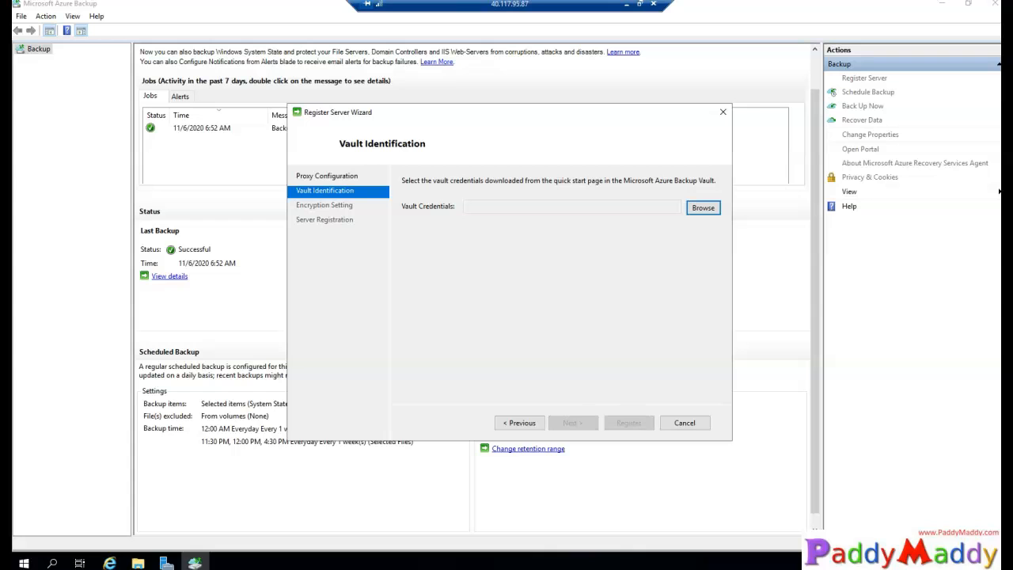
Step: Switch to the Azure portal and review the Prepare infrastructure instructions for the agent, vault credentials, scheduling, job monitoring and alert notifications
{"action": "left_click", "coordinate": [628, 6]}
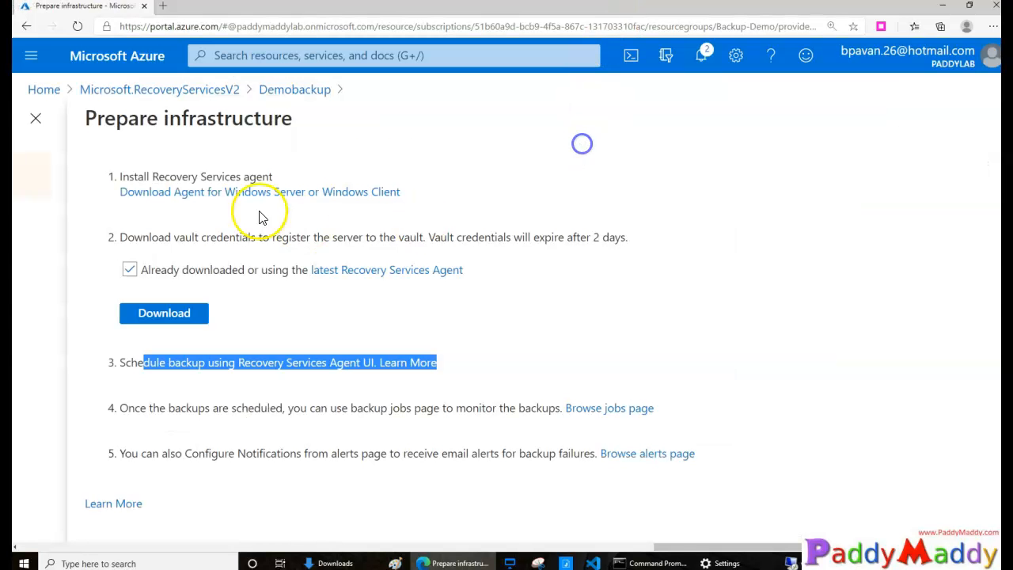
{"action": "left_click_drag", "start_coordinate": [152, 176], "coordinate": [243, 170]}
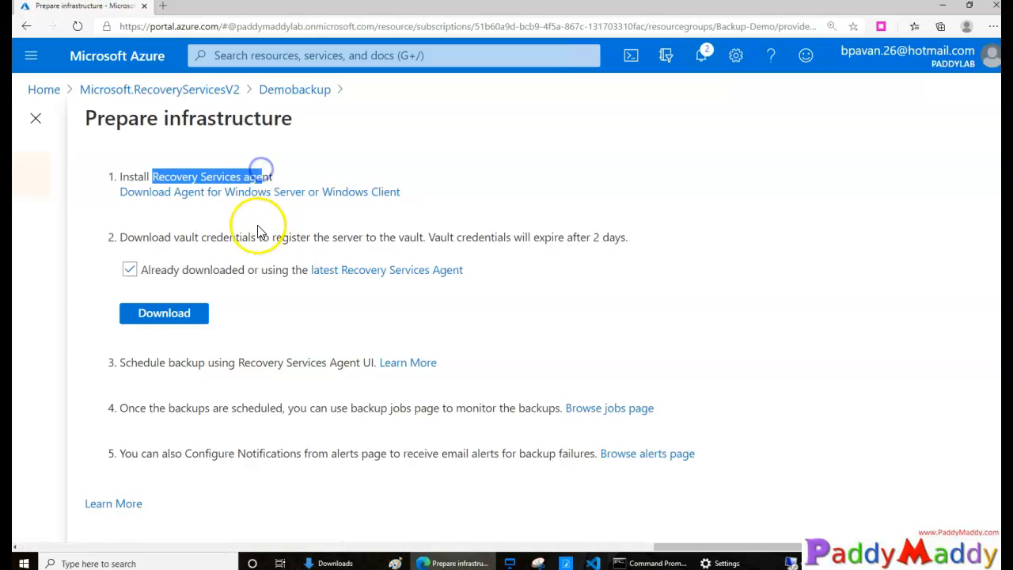
{"action": "left_click_drag", "start_coordinate": [216, 238], "coordinate": [316, 235]}
{"action": "left_click_drag", "start_coordinate": [144, 363], "coordinate": [283, 362]}
{"action": "left_click_drag", "start_coordinate": [152, 413], "coordinate": [297, 408]}
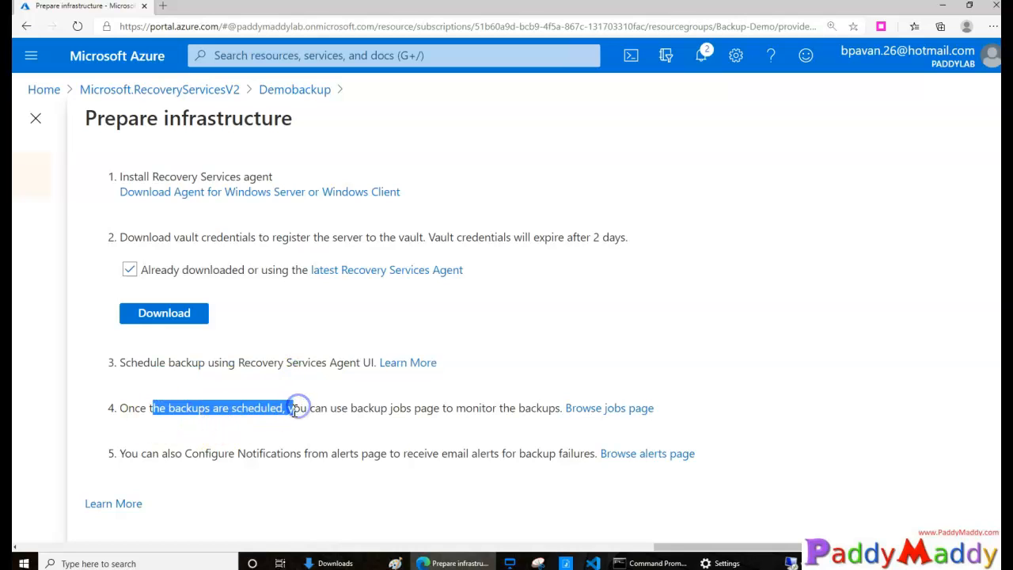
{"action": "left_click", "coordinate": [249, 451]}
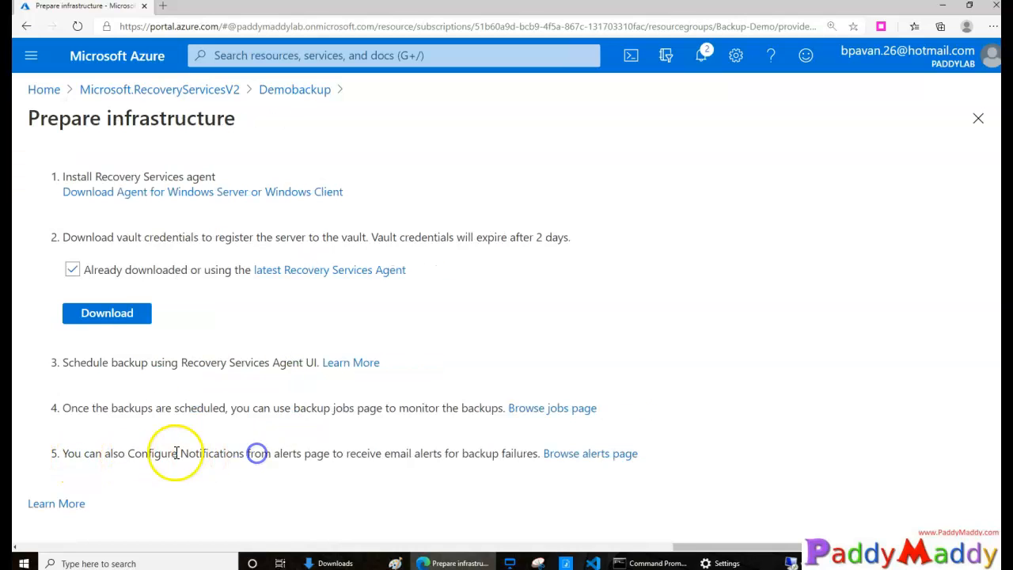
{"action": "left_click_drag", "start_coordinate": [176, 453], "coordinate": [321, 450]}
{"action": "left_click_drag", "start_coordinate": [403, 454], "coordinate": [462, 454]}
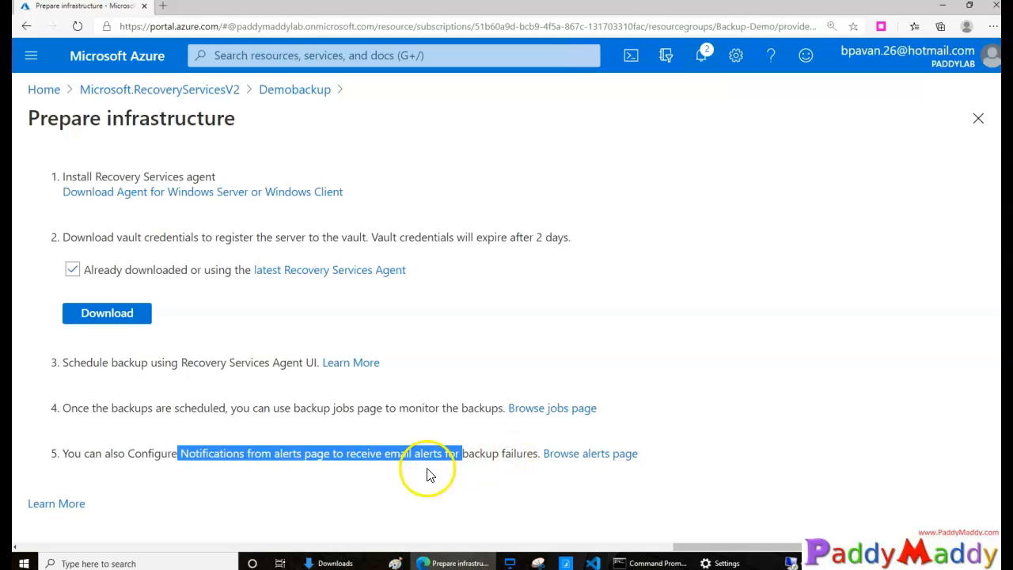
Step: Open notification configuration from Demobackup's Backup Alerts page, turn email notifications on and select the recipients field
{"action": "left_click", "coordinate": [607, 456]}
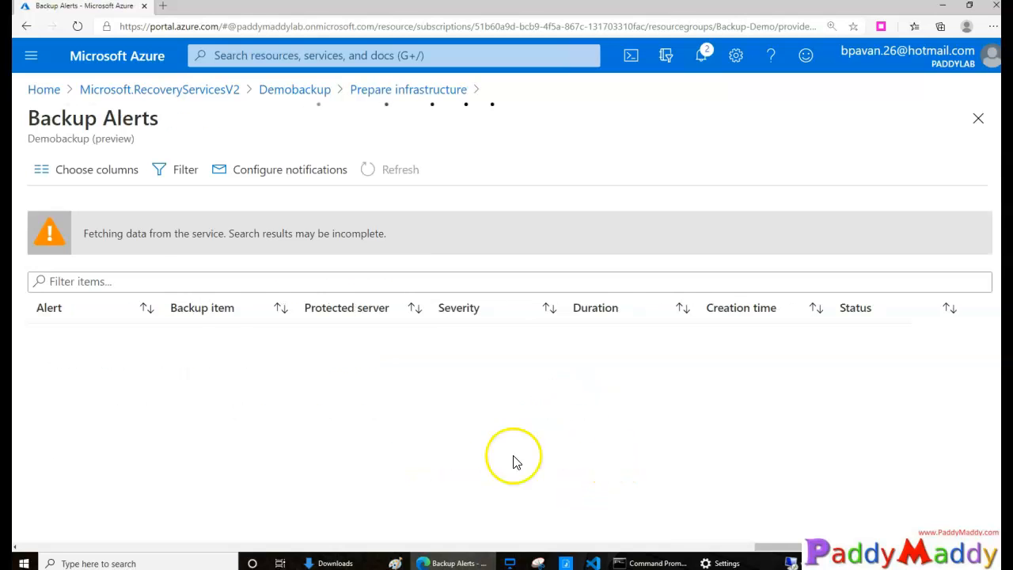
{"action": "left_click", "coordinate": [289, 169]}
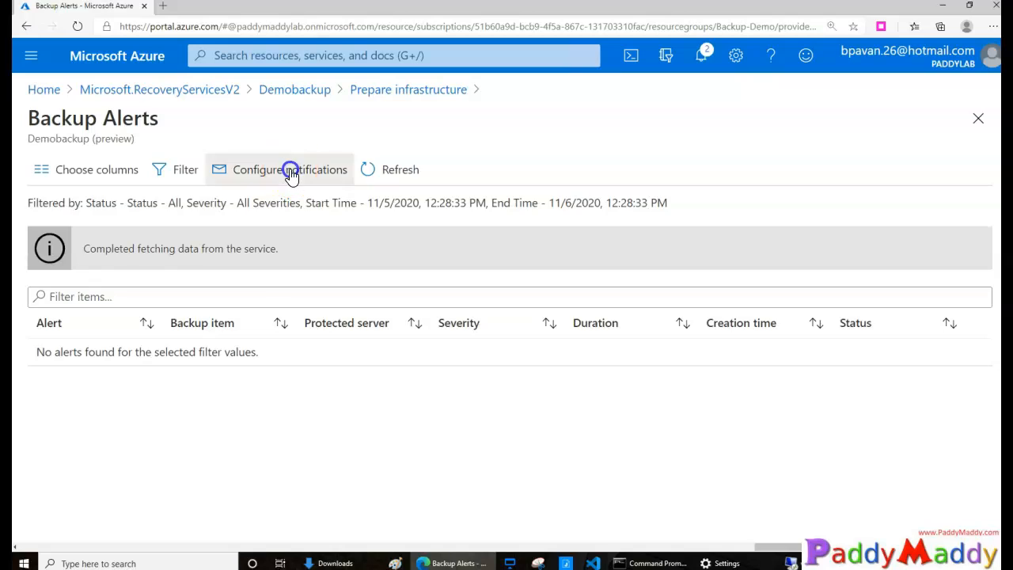
{"action": "left_click", "coordinate": [114, 243]}
{"action": "left_click", "coordinate": [68, 247]}
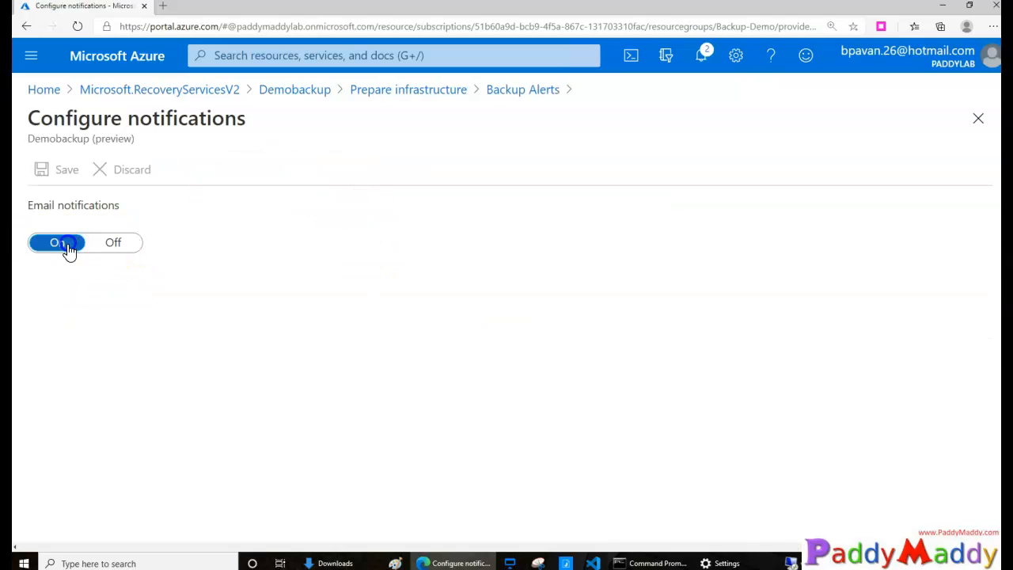
{"action": "left_click", "coordinate": [107, 297]}
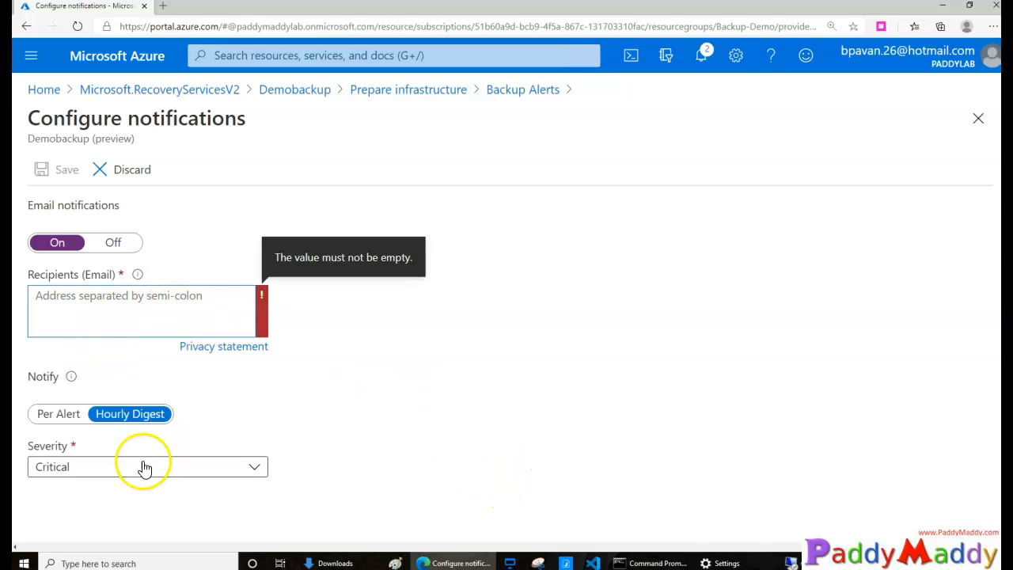
Step: Try the Per Alert and Hourly Digest notification options, look through the severity choices and discard the notification settings
{"action": "left_click", "coordinate": [58, 417]}
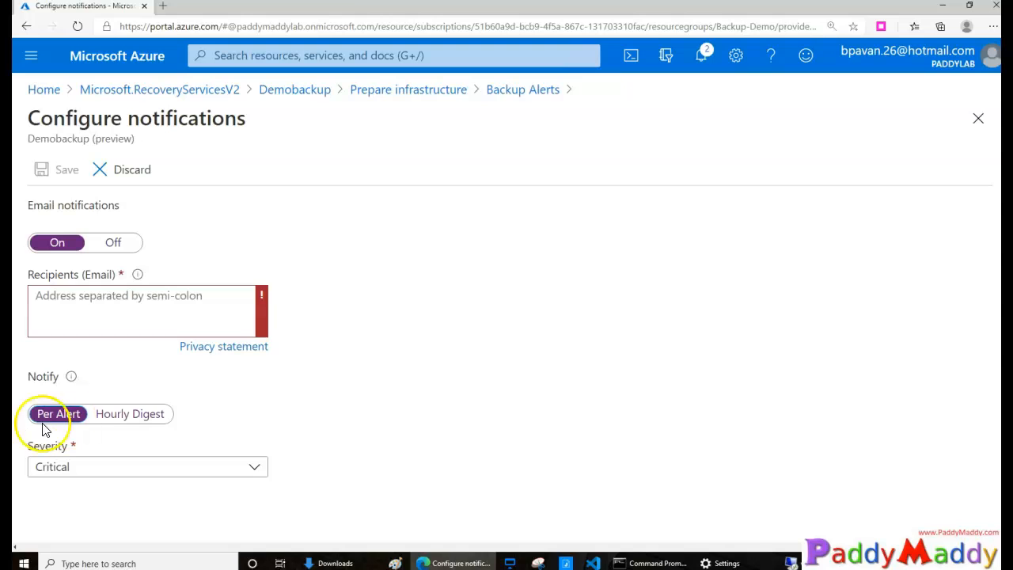
{"action": "left_click", "coordinate": [148, 425]}
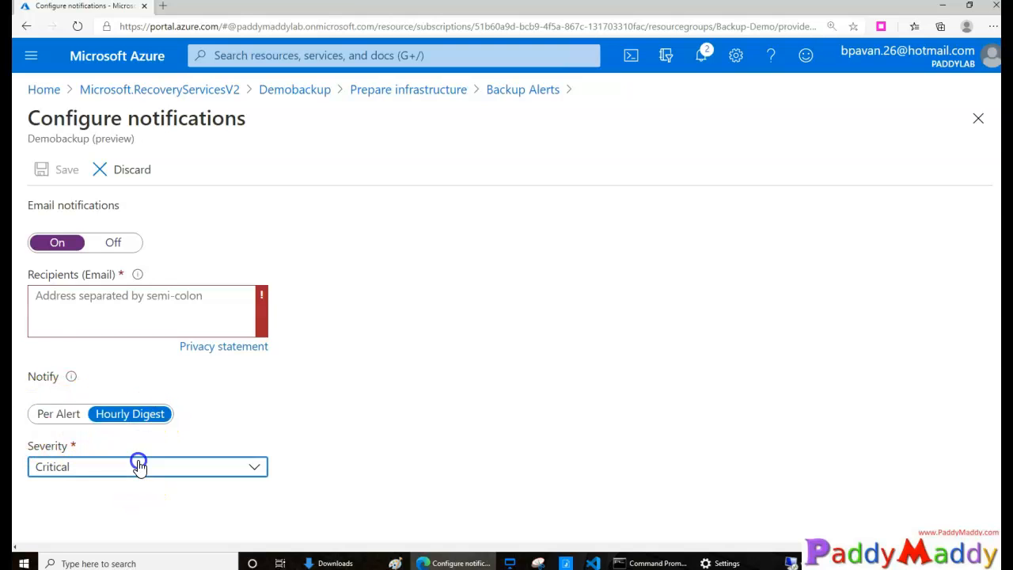
{"action": "left_click", "coordinate": [138, 464]}
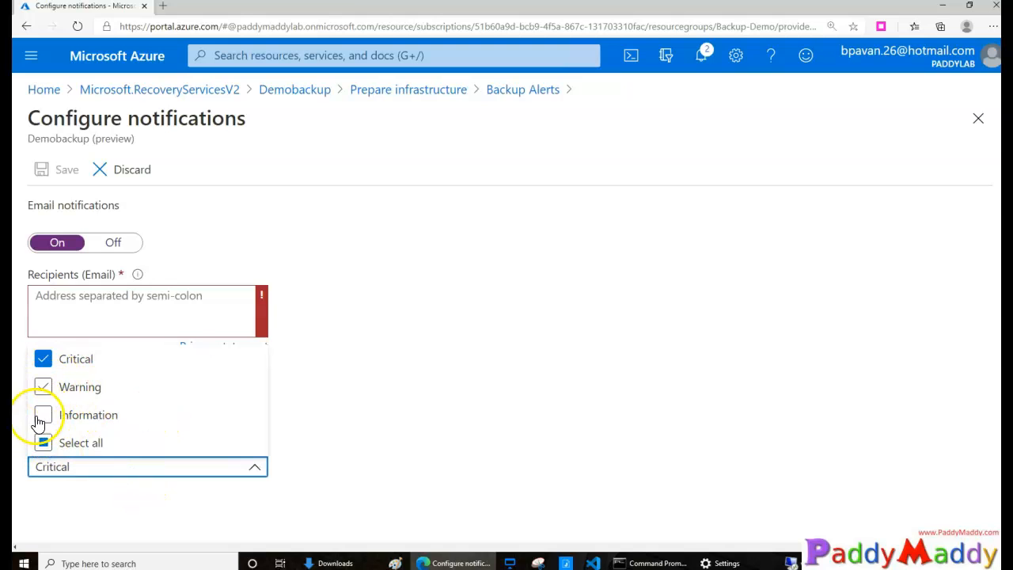
{"action": "left_click", "coordinate": [437, 475]}
{"action": "left_click", "coordinate": [145, 174]}
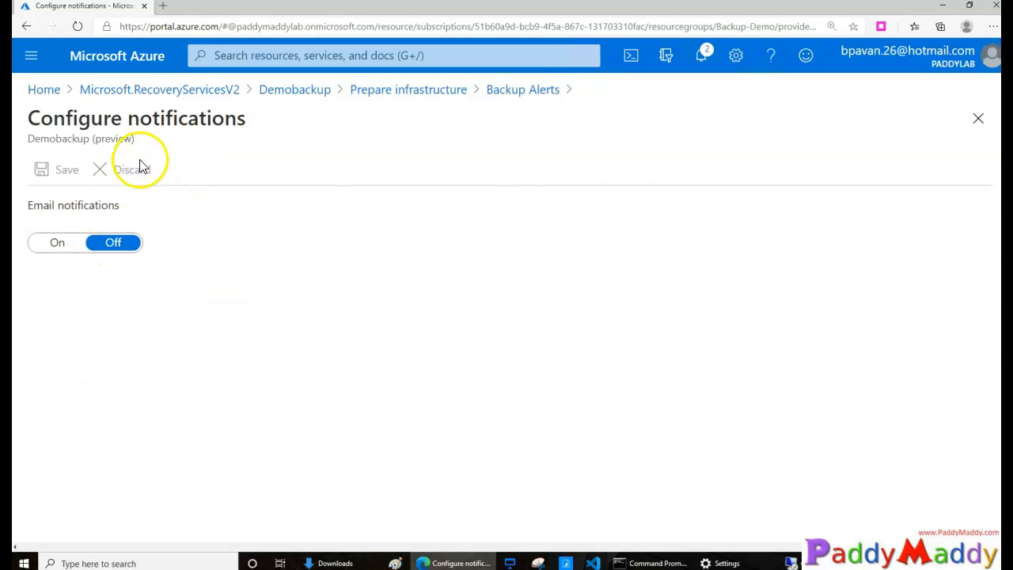
Step: Return from the alert pages to Prepare infrastructure and close it to reach the Demobackup vault's Backup page
{"action": "left_click", "coordinate": [532, 92]}
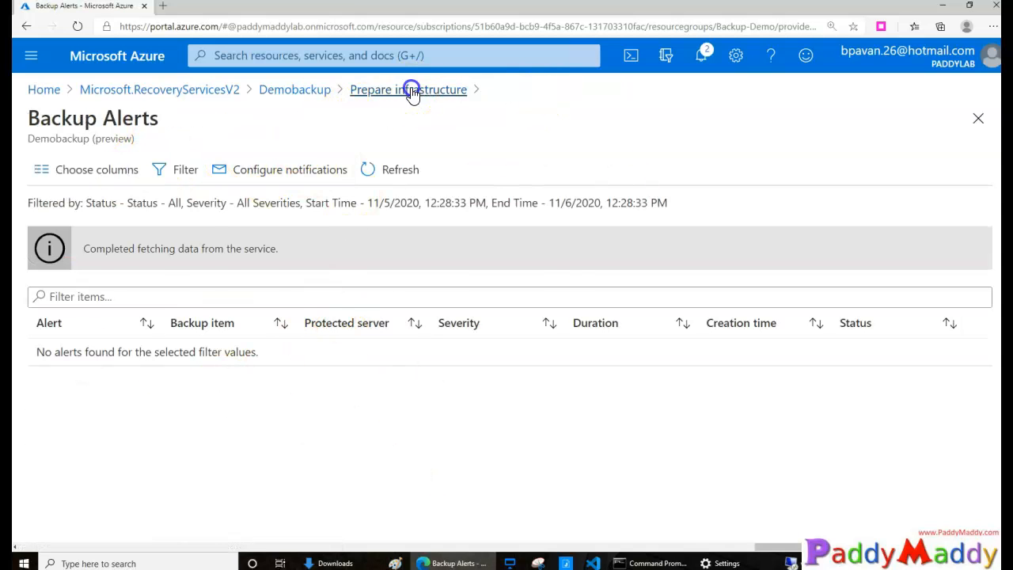
{"action": "left_click", "coordinate": [410, 89]}
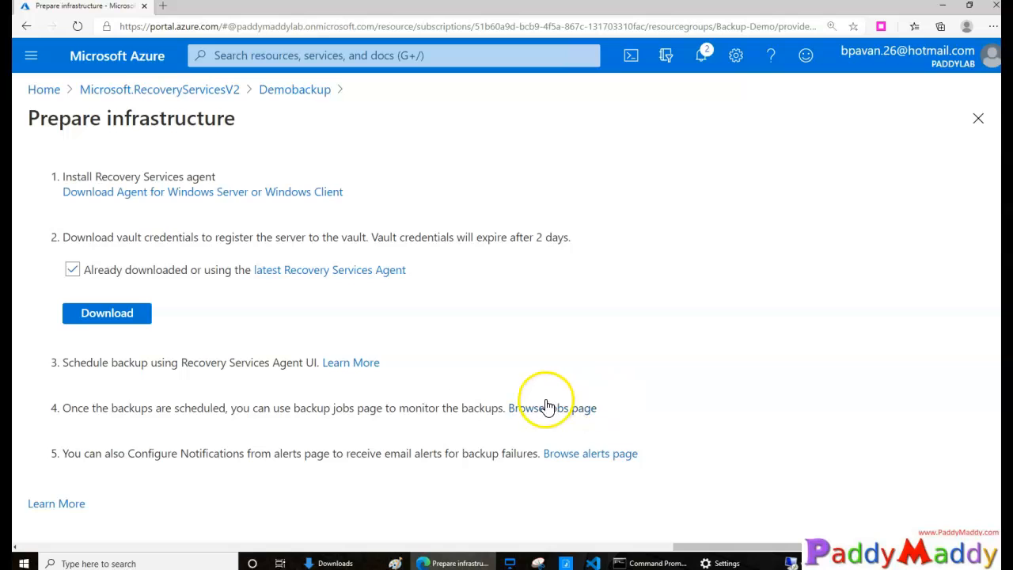
{"action": "key", "text": "ctrl+minus"}
{"action": "left_click_drag", "start_coordinate": [569, 97], "coordinate": [702, 96]}
{"action": "left_click_drag", "start_coordinate": [776, 547], "coordinate": [947, 516]}
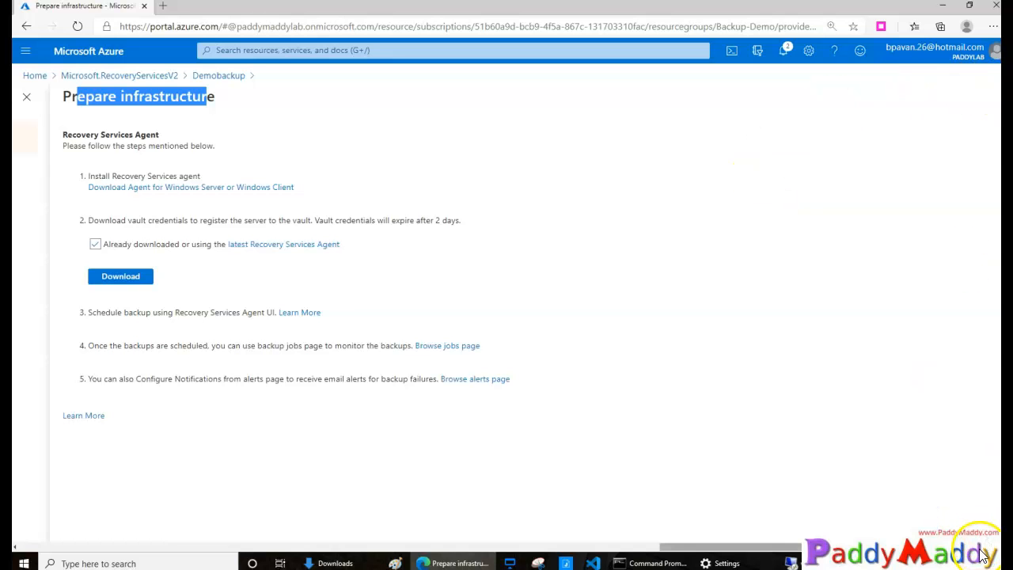
{"action": "left_click_drag", "start_coordinate": [982, 546], "coordinate": [993, 546]}
{"action": "left_click", "coordinate": [986, 97]}
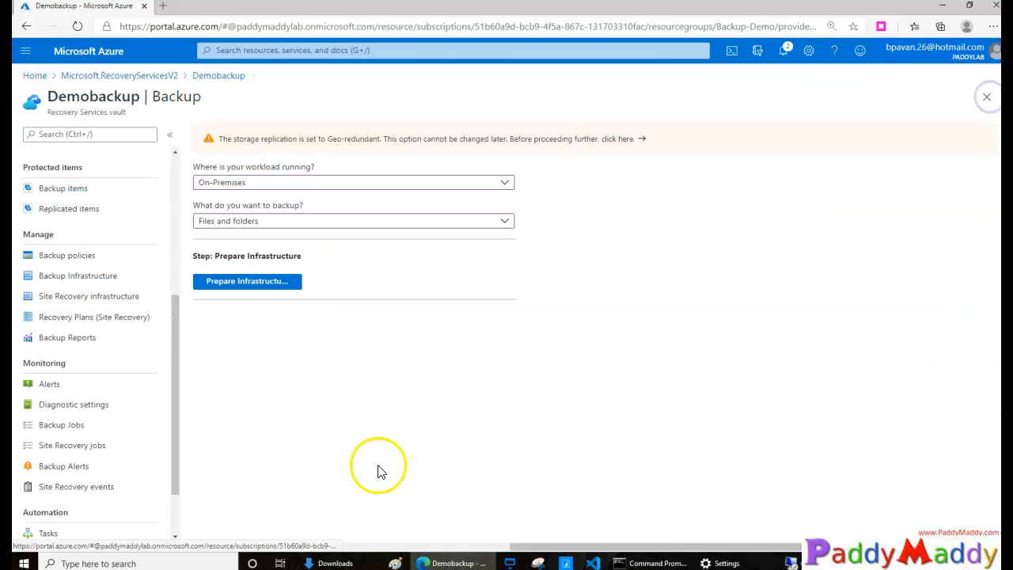
Step: Open the Demobackup vault's backup items and list the items protected by Azure Backup Agent
{"action": "scroll", "coordinate": [511, 468], "scroll_direction": "up", "scroll_amount": 4}
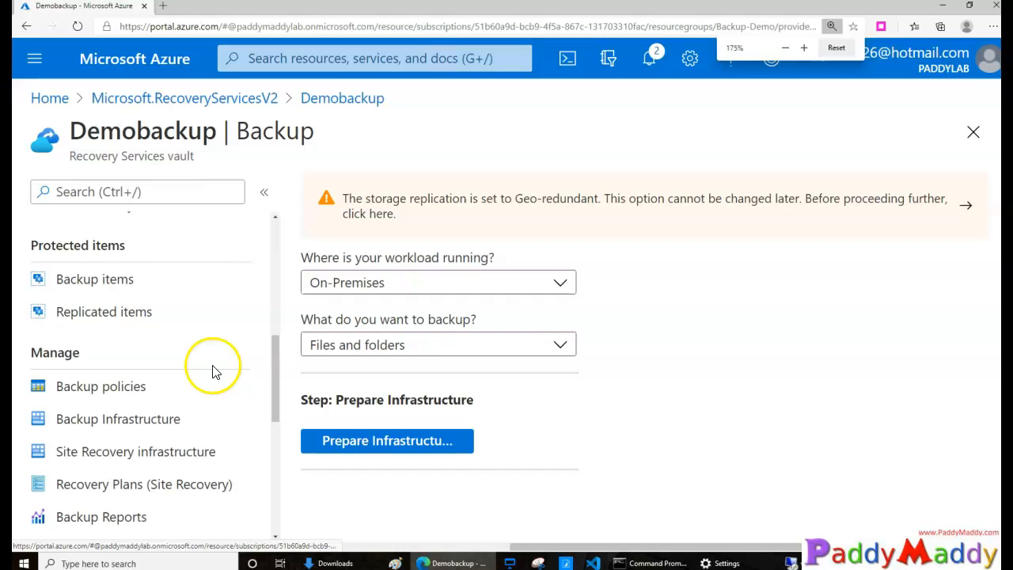
{"action": "scroll", "coordinate": [225, 372], "scroll_direction": "down", "scroll_amount": 2}
{"action": "left_click_drag", "start_coordinate": [70, 130], "coordinate": [217, 131]}
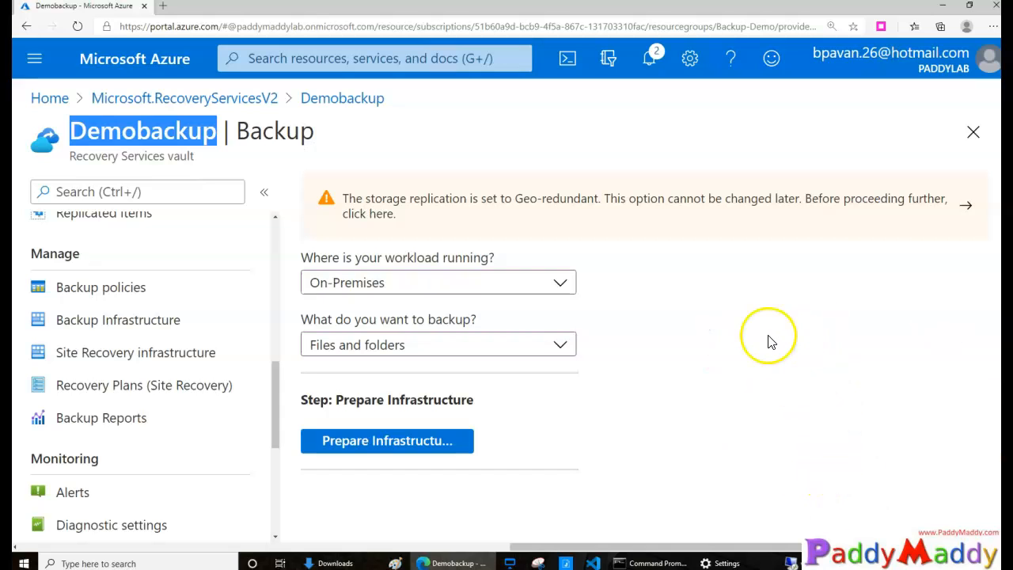
{"action": "scroll", "coordinate": [158, 222], "scroll_direction": "down", "scroll_amount": 5}
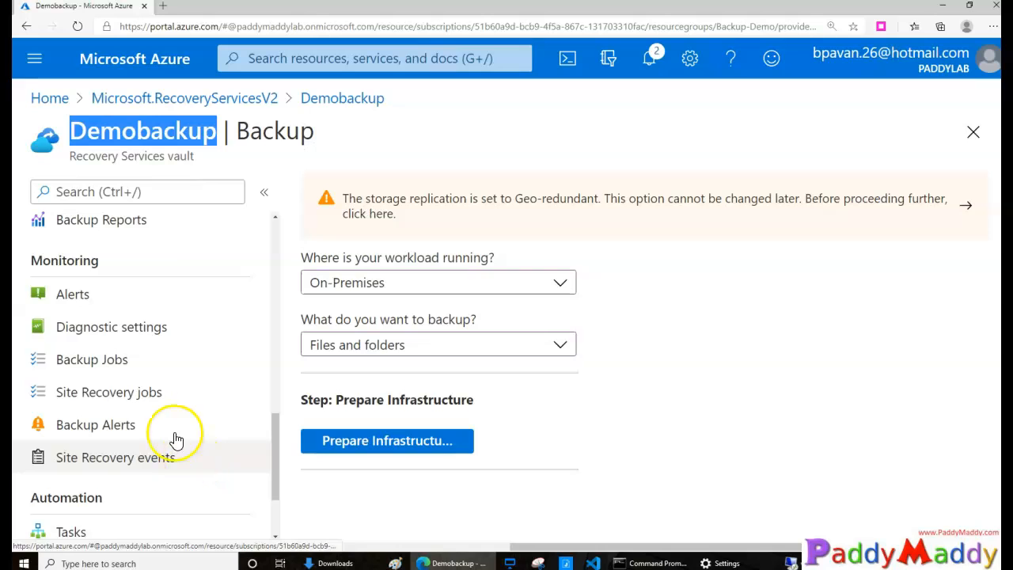
{"action": "scroll", "coordinate": [176, 439], "scroll_direction": "up", "scroll_amount": 10}
{"action": "left_click", "coordinate": [85, 492]}
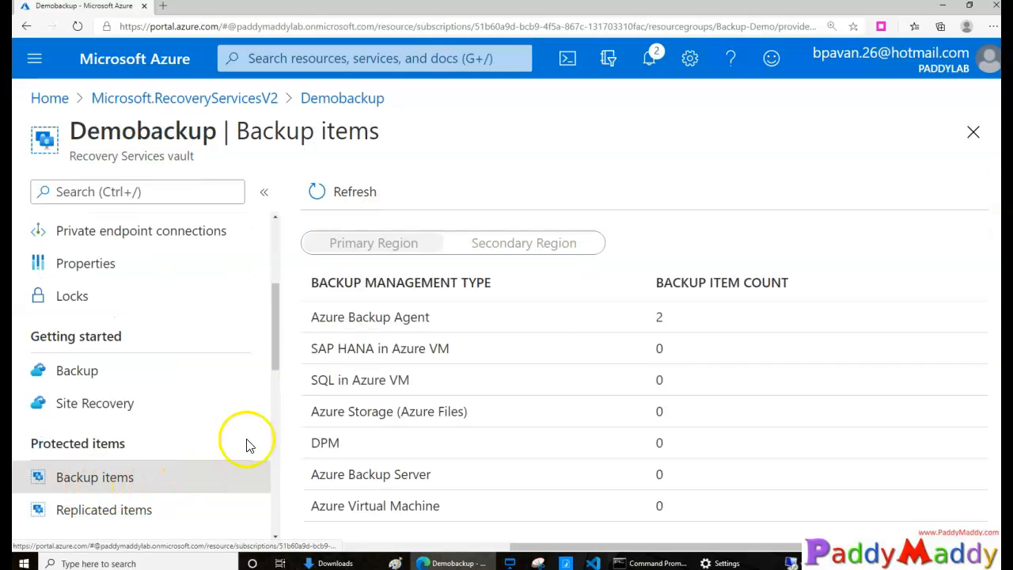
{"action": "left_click", "coordinate": [326, 317]}
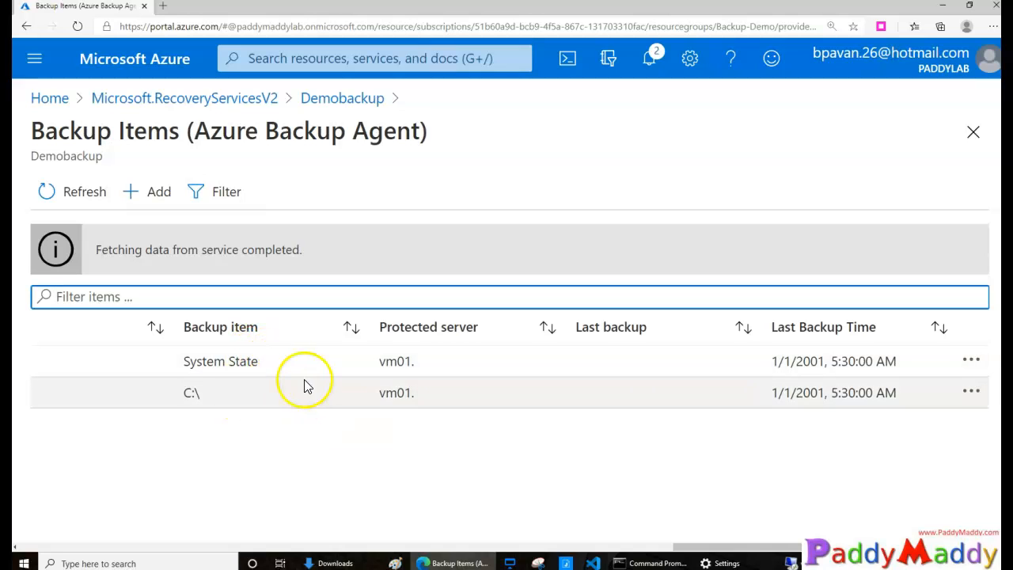
Step: Review the System State and C:\ backup items and their protected server, reopening the Azure Backup Agent list from the Demobackup vault
{"action": "left_click_drag", "start_coordinate": [177, 358], "coordinate": [258, 361]}
{"action": "left_click_drag", "start_coordinate": [180, 399], "coordinate": [209, 394]}
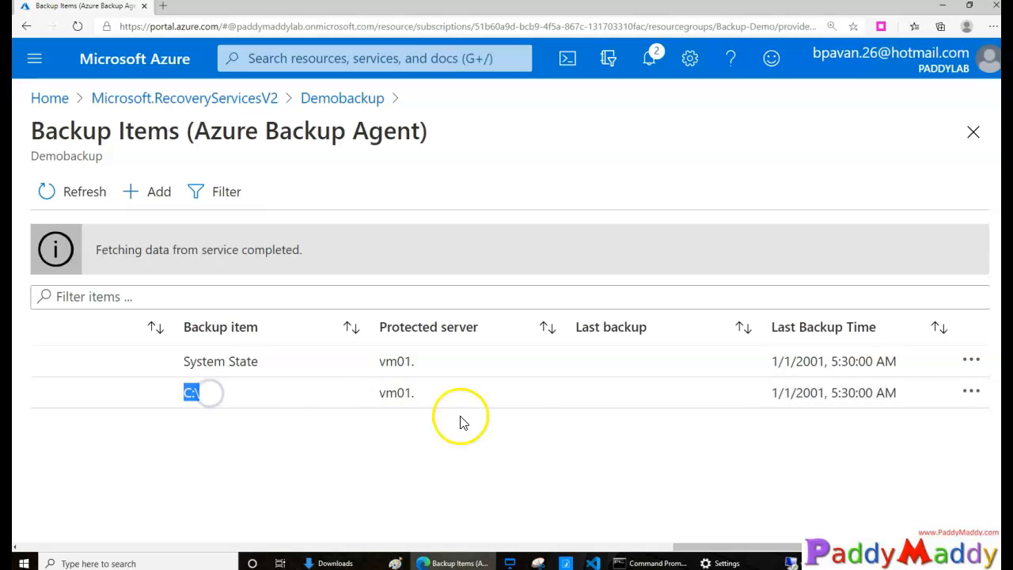
{"action": "left_click_drag", "start_coordinate": [380, 361], "coordinate": [403, 363]}
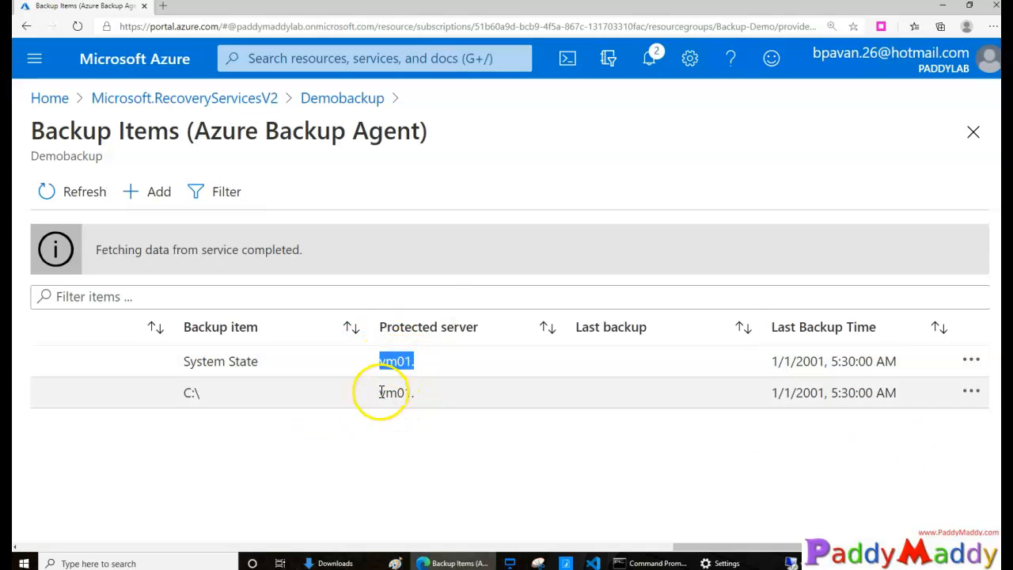
{"action": "left_click_drag", "start_coordinate": [380, 393], "coordinate": [411, 393]}
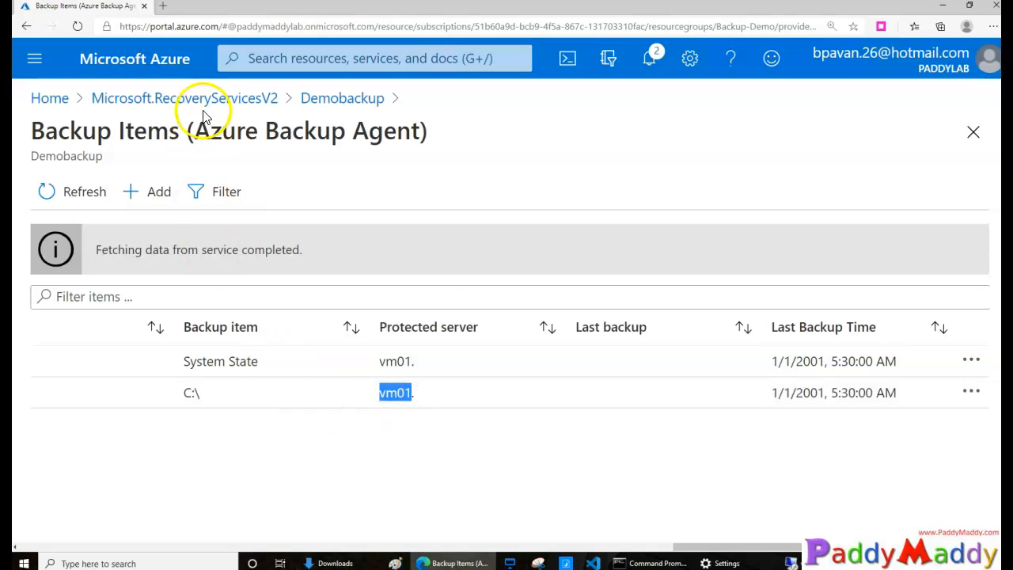
{"action": "left_click", "coordinate": [341, 99]}
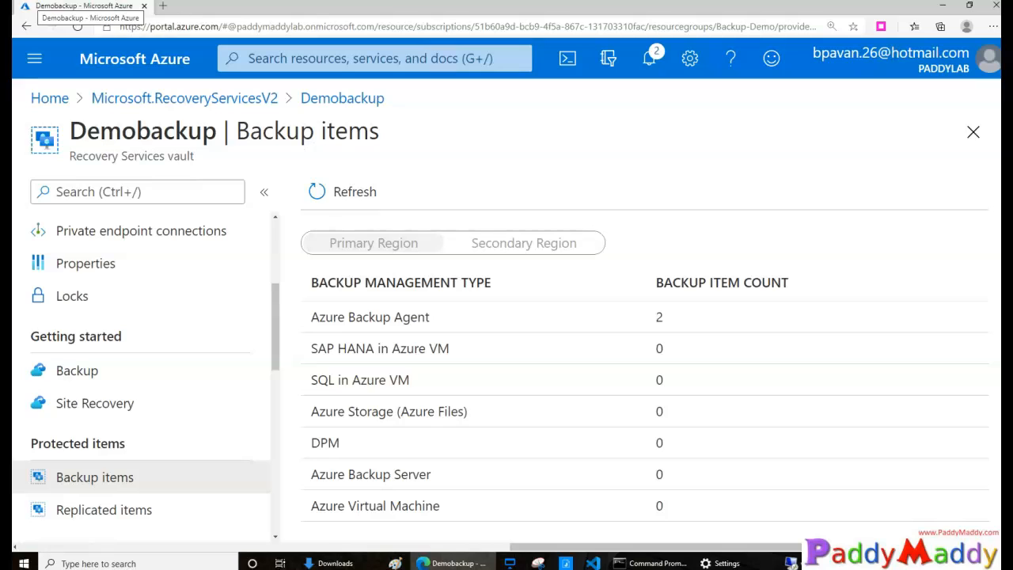
{"action": "left_click", "coordinate": [369, 317]}
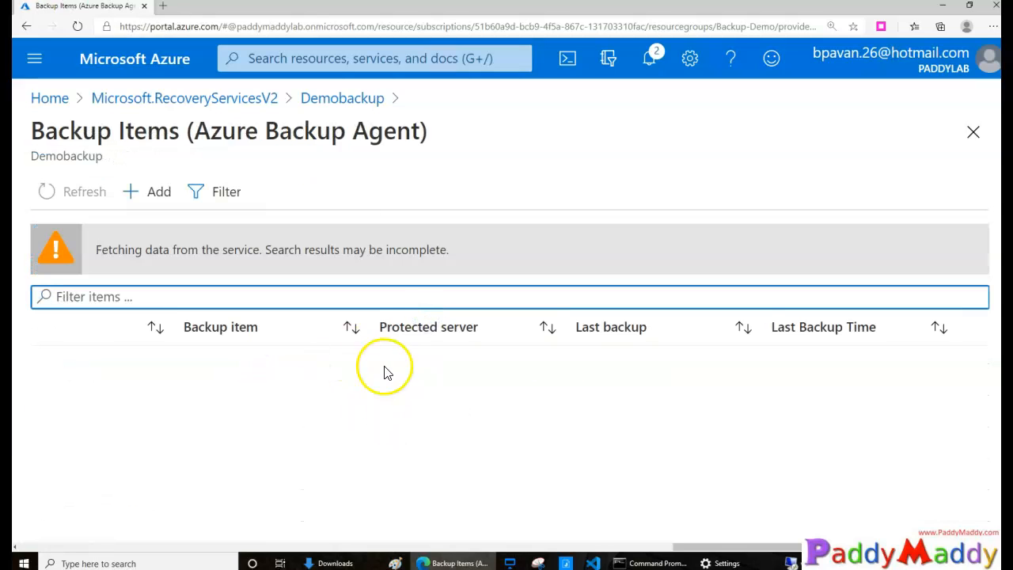
{"action": "double_click", "coordinate": [380, 362]}
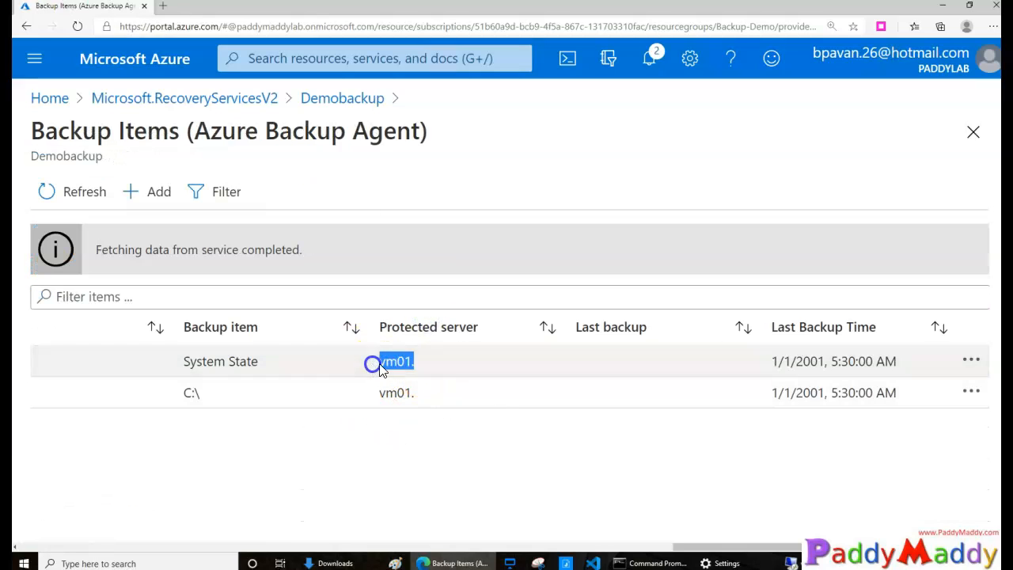
Step: Switch to the remote server, check its device name on the About page and minimize the Settings window
{"action": "left_click", "coordinate": [792, 563]}
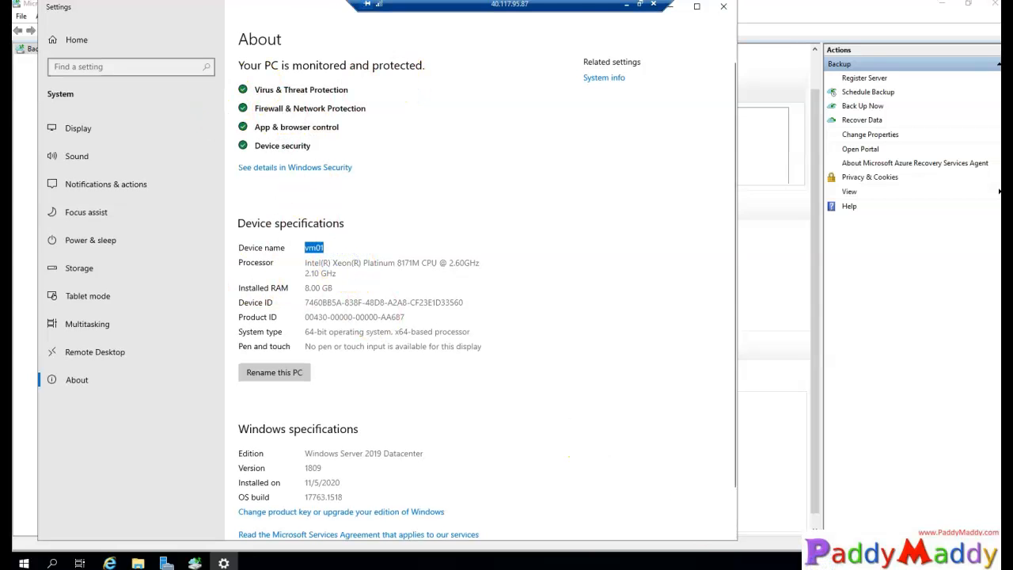
{"action": "left_click", "coordinate": [627, 5]}
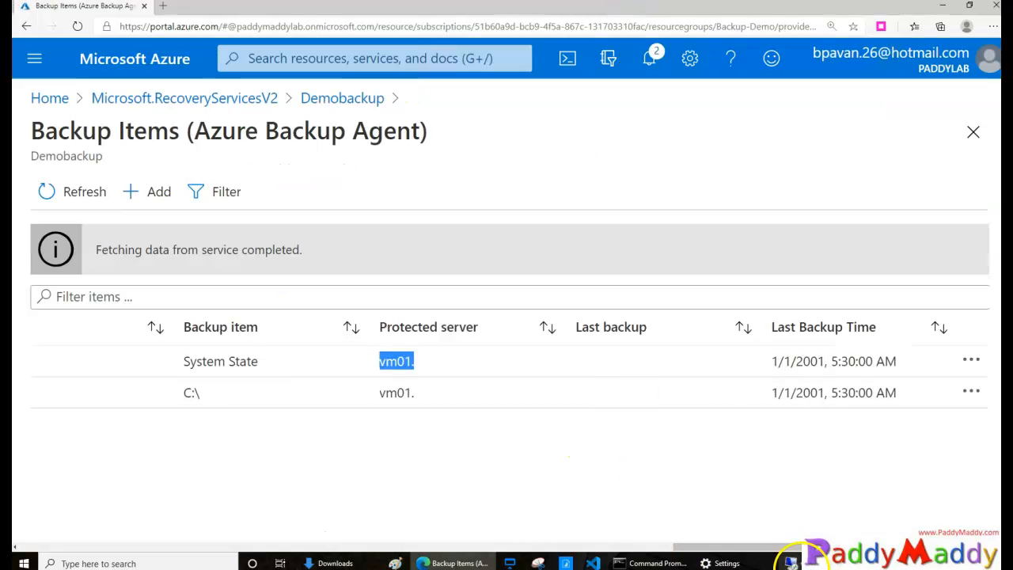
{"action": "left_click", "coordinate": [796, 563]}
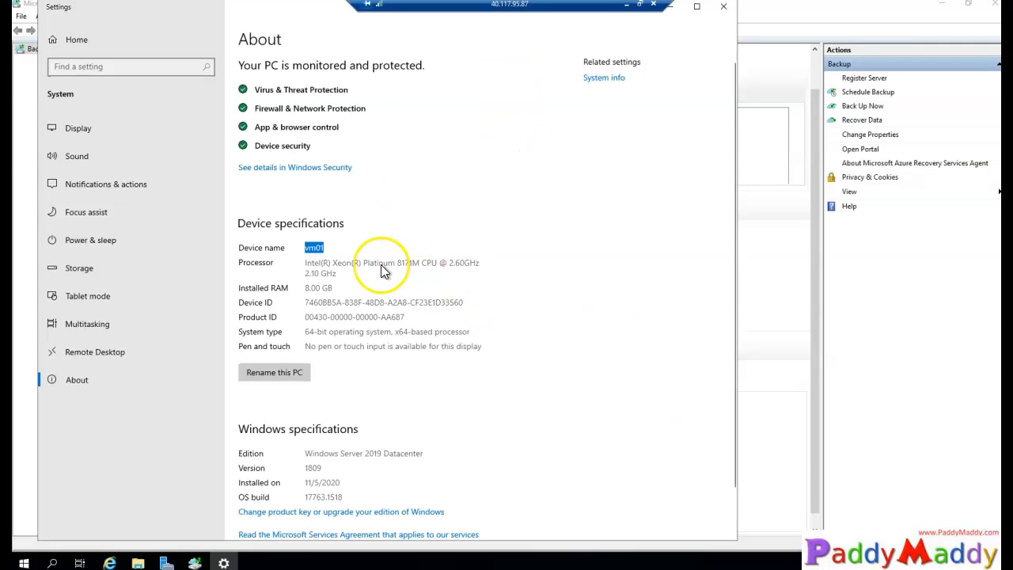
{"action": "left_click", "coordinate": [672, 7]}
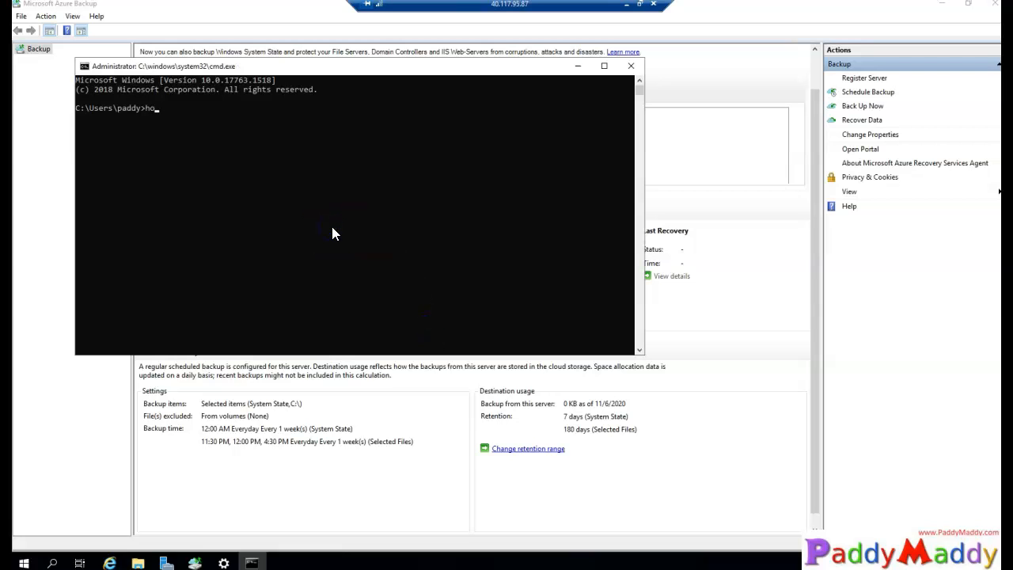
Step: Run hostname in the remote server's Command Prompt and move the prompt window clear of the backup details
{"action": "type", "text": "name"}
{"action": "key", "text": "Return"}
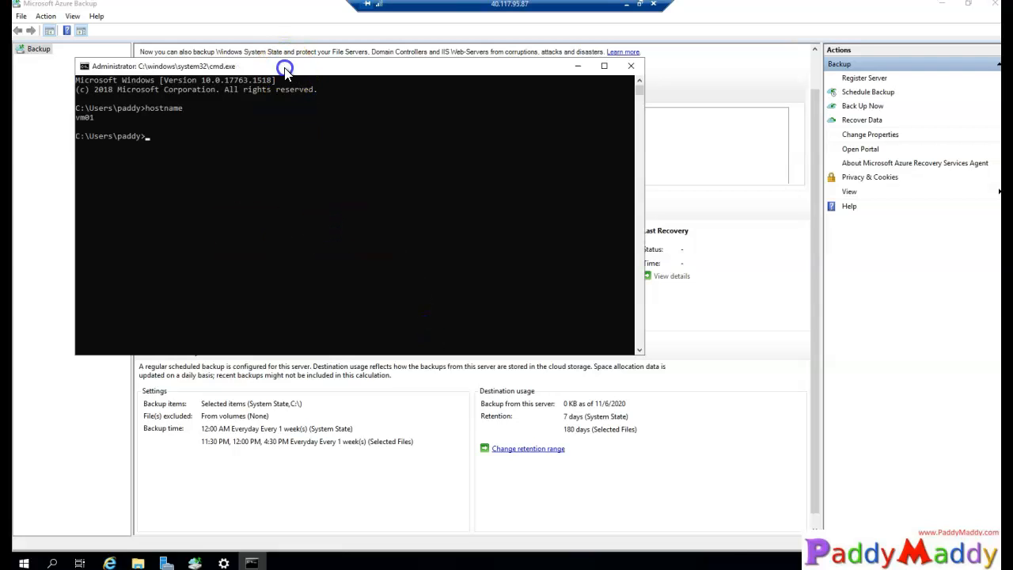
{"action": "left_click_drag", "start_coordinate": [285, 66], "coordinate": [361, 242]}
{"action": "left_click_drag", "start_coordinate": [391, 313], "coordinate": [692, 326]}
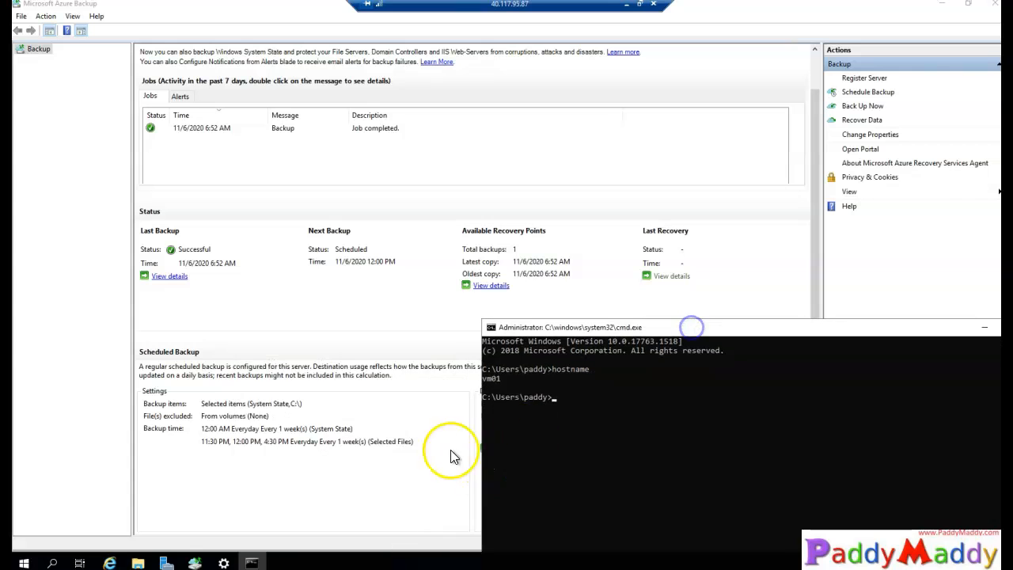
Step: Return to the Demobackup vault in the Azure portal and look through its Backup items and Replicated items pages
{"action": "left_click", "coordinate": [626, 5]}
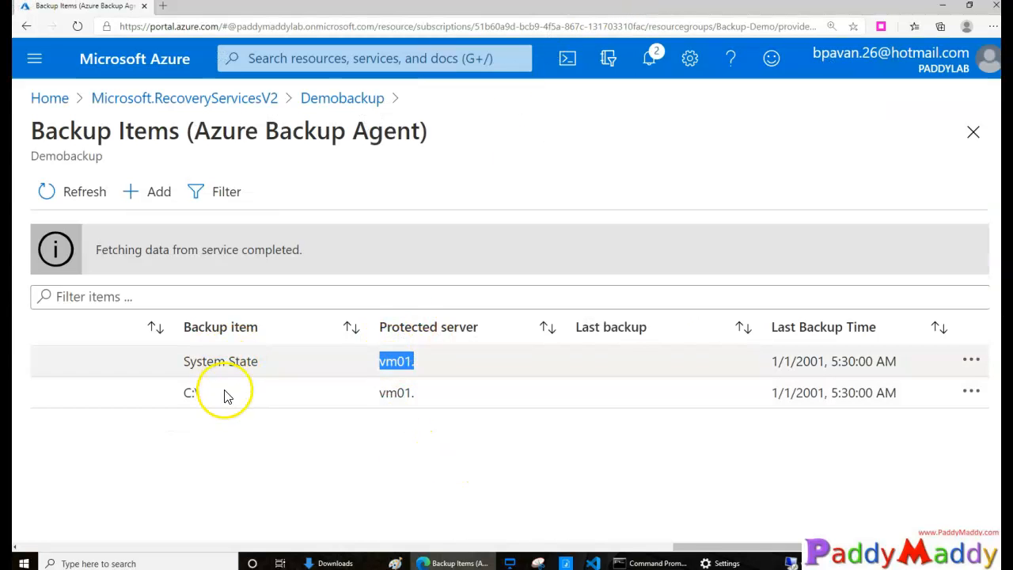
{"action": "left_click", "coordinate": [321, 97]}
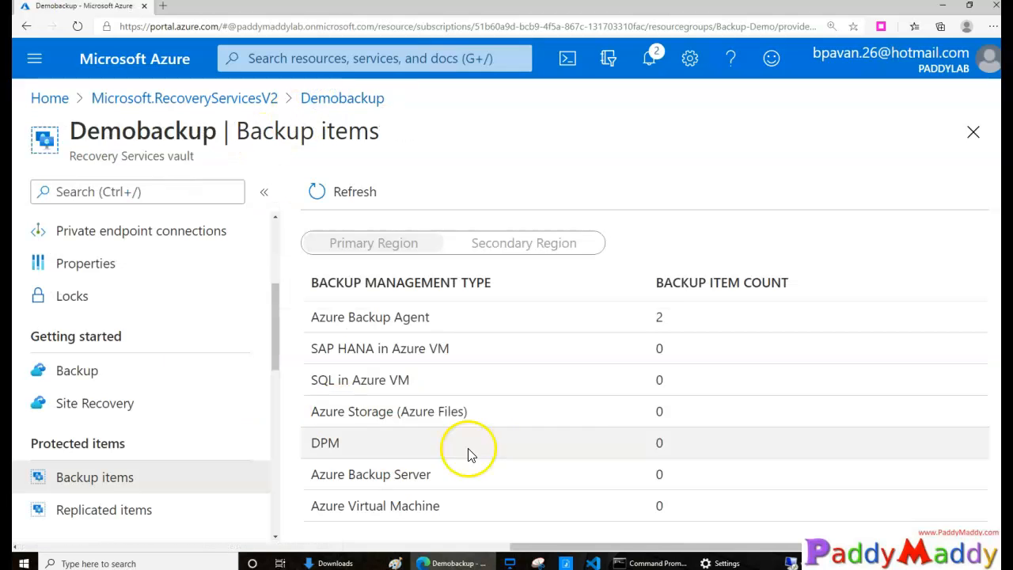
{"action": "scroll", "coordinate": [118, 475], "scroll_direction": "down", "scroll_amount": 1}
{"action": "left_click", "coordinate": [145, 466]}
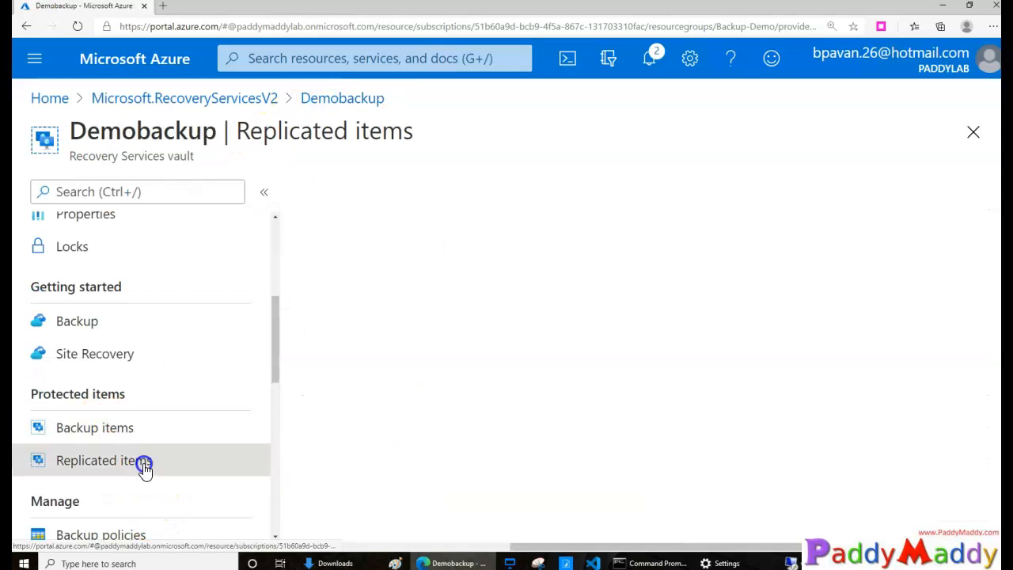
{"action": "left_click", "coordinate": [106, 436]}
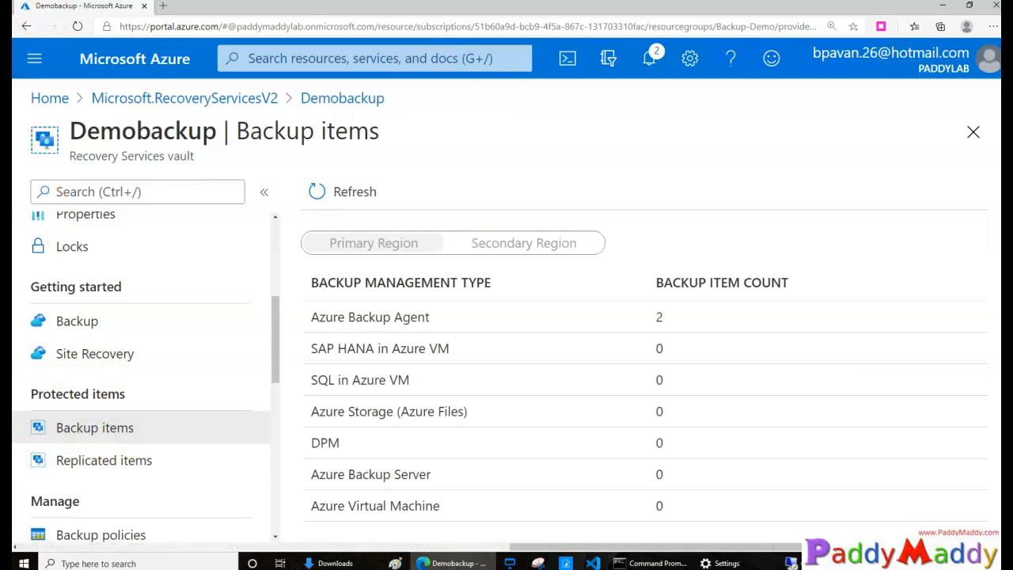
{"action": "scroll", "coordinate": [103, 380], "scroll_direction": "down", "scroll_amount": 3}
{"action": "left_click", "coordinate": [102, 321]}
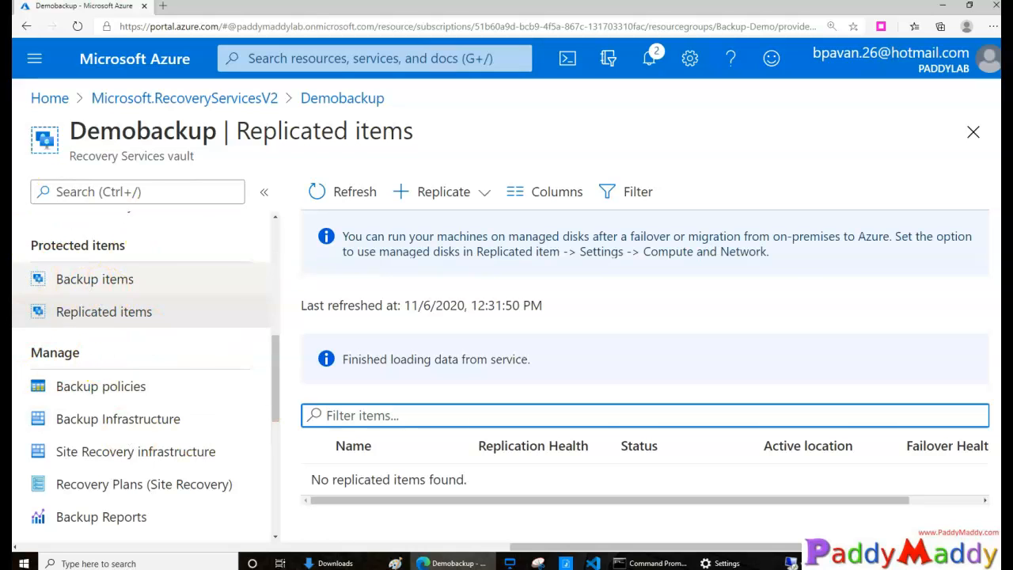
Step: Open the vault's backup policies, inspect the creation form for an Azure Virtual Machine policy and return without creating one
{"action": "left_click", "coordinate": [109, 388]}
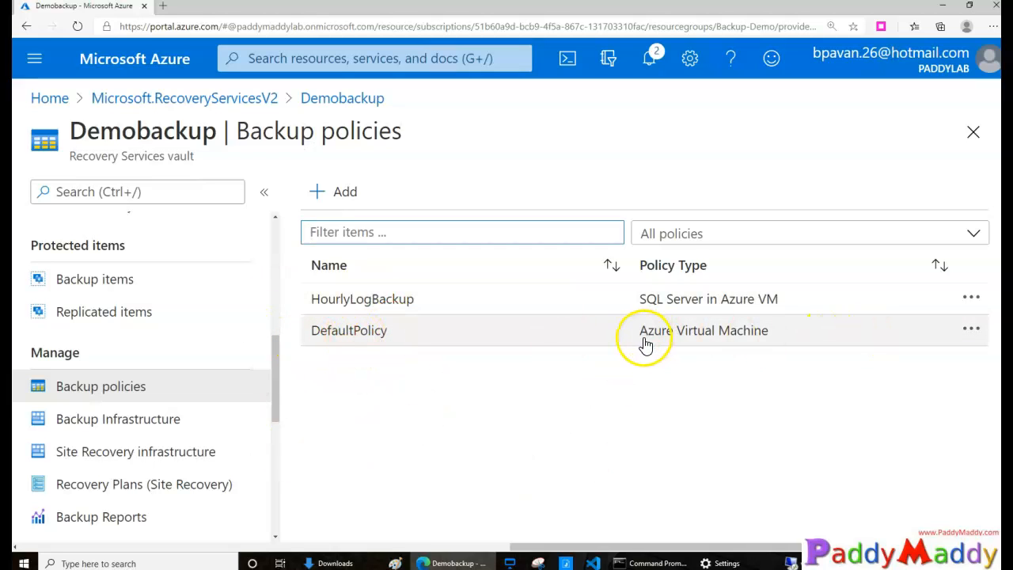
{"action": "left_click", "coordinate": [328, 197]}
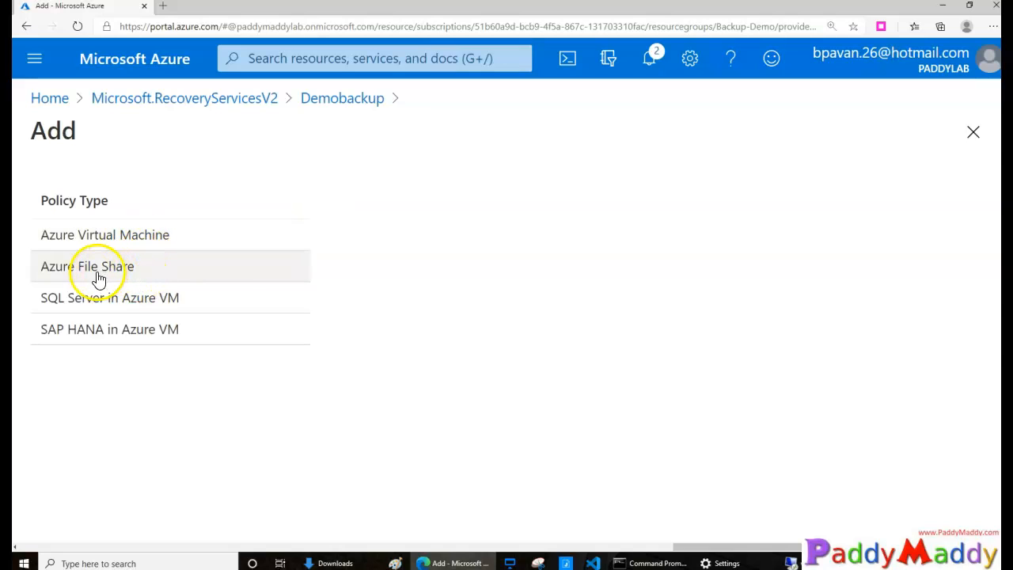
{"action": "left_click_drag", "start_coordinate": [100, 268], "coordinate": [116, 229]}
{"action": "left_click", "coordinate": [154, 228]}
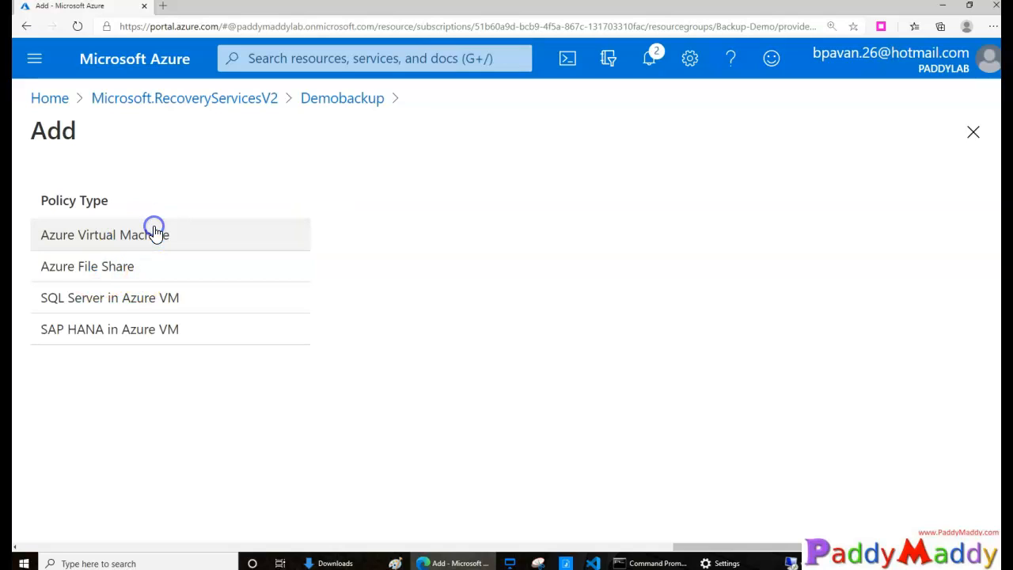
{"action": "left_click", "coordinate": [148, 238]}
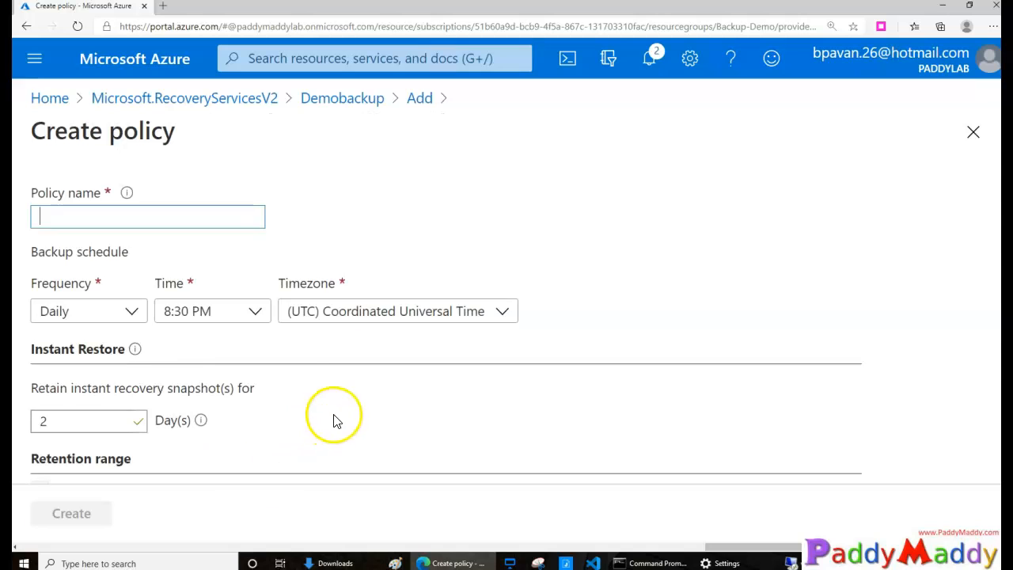
{"action": "scroll", "coordinate": [333, 388], "scroll_direction": "down", "scroll_amount": 3}
{"action": "scroll", "coordinate": [293, 348], "scroll_direction": "down", "scroll_amount": 3}
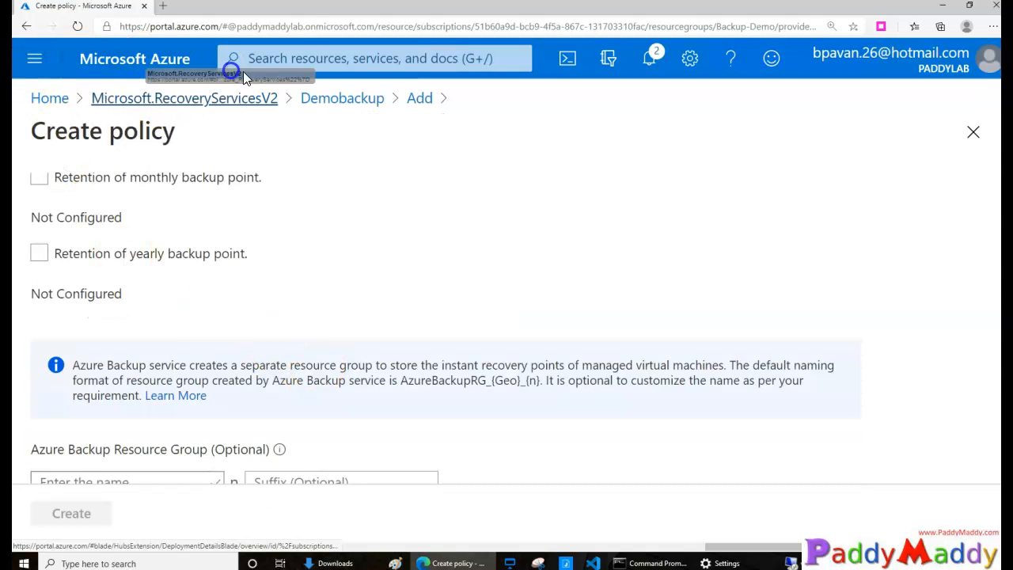
{"action": "left_click", "coordinate": [356, 102]}
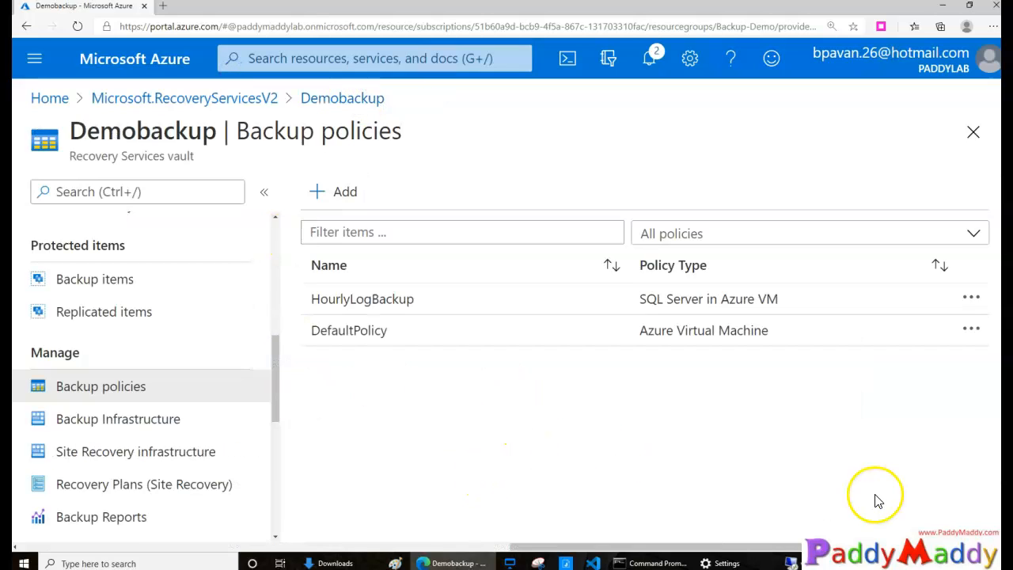
Step: Switch to Microsoft Azure Backup on the remote server and start recovering data, keeping This server (vm01.) as the backup source
{"action": "scroll", "coordinate": [223, 415], "scroll_direction": "down", "scroll_amount": 3}
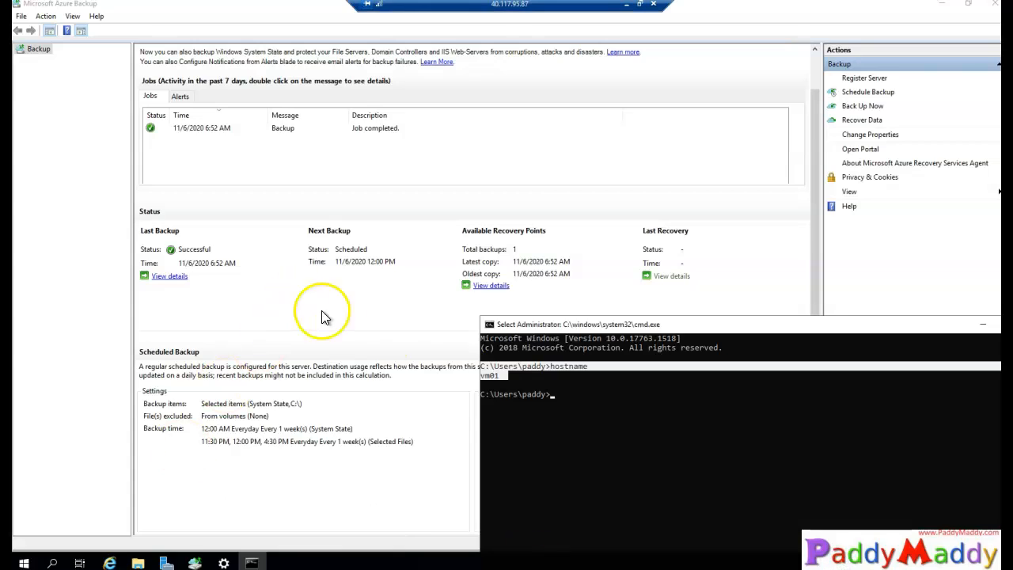
{"action": "left_click", "coordinate": [227, 483]}
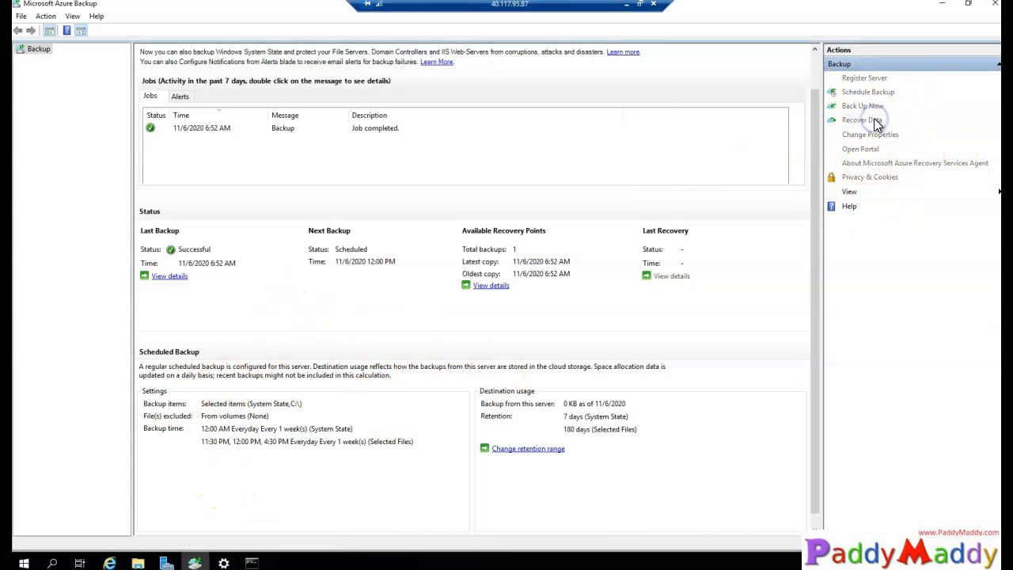
{"action": "left_click", "coordinate": [871, 120]}
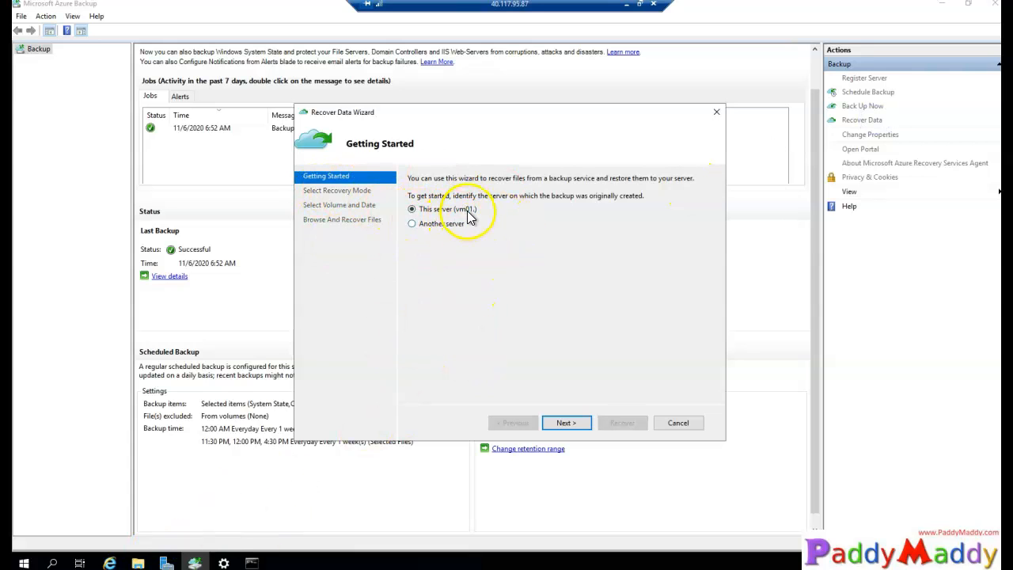
{"action": "left_click", "coordinate": [452, 227]}
{"action": "left_click", "coordinate": [447, 212]}
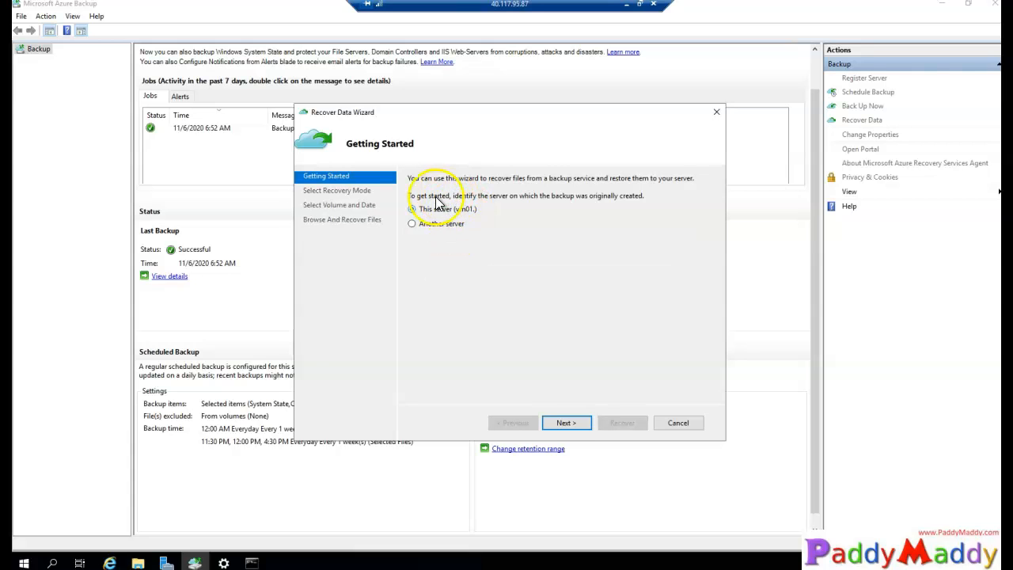
{"action": "left_click", "coordinate": [562, 425]}
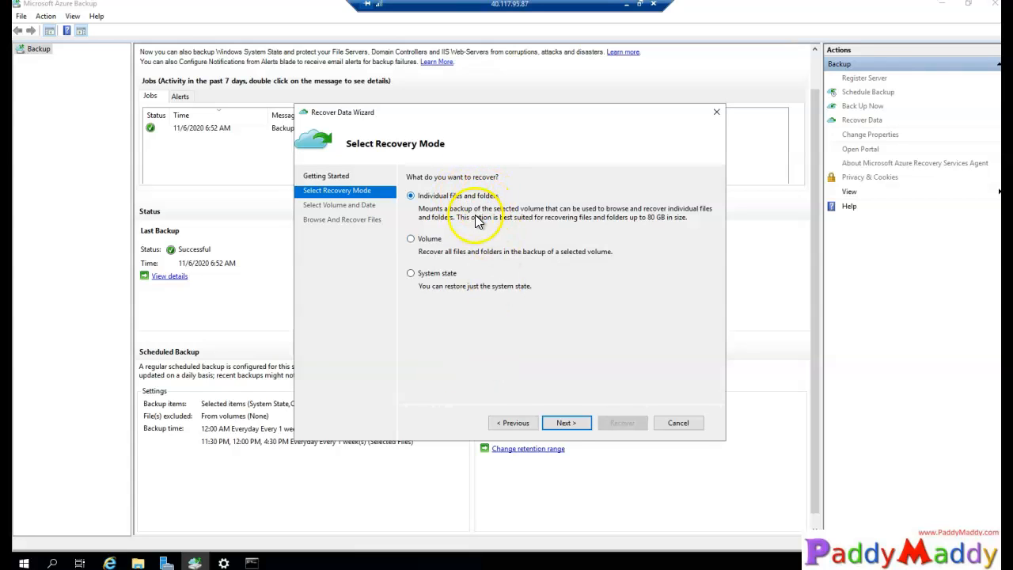
Step: Recover individual files and folders by mounting the 11/6/2020 6:52 AM backup of volume C:\ and move the wizard below the jobs list
{"action": "left_click", "coordinate": [575, 425]}
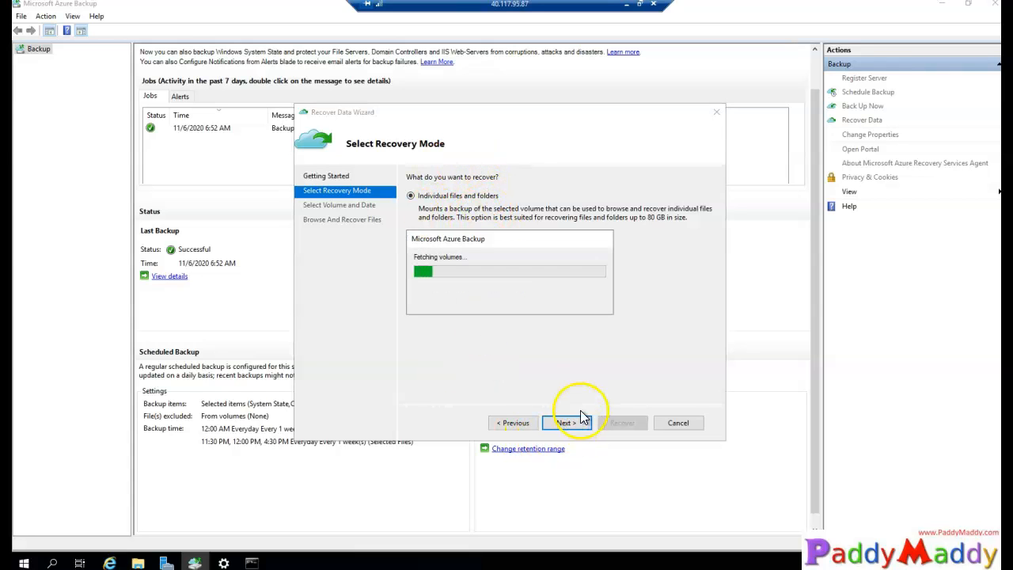
{"action": "left_click", "coordinate": [488, 193]}
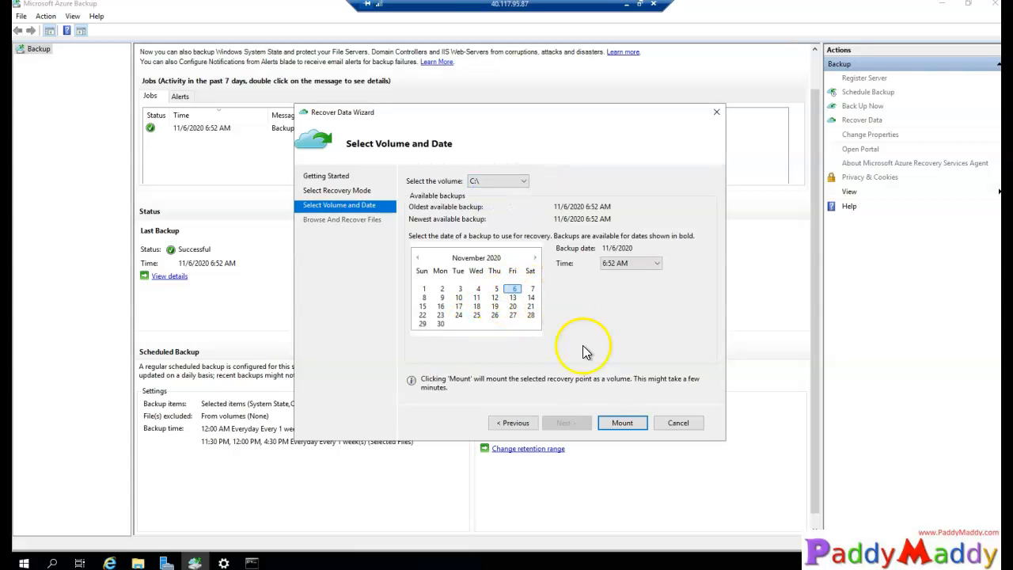
{"action": "left_click", "coordinate": [622, 424]}
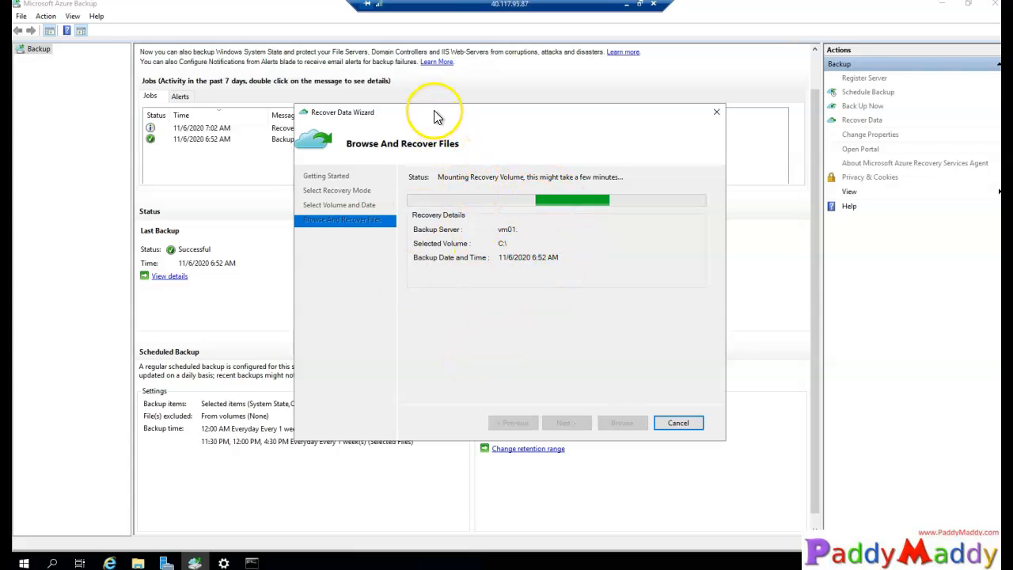
{"action": "left_click_drag", "start_coordinate": [436, 113], "coordinate": [439, 177]}
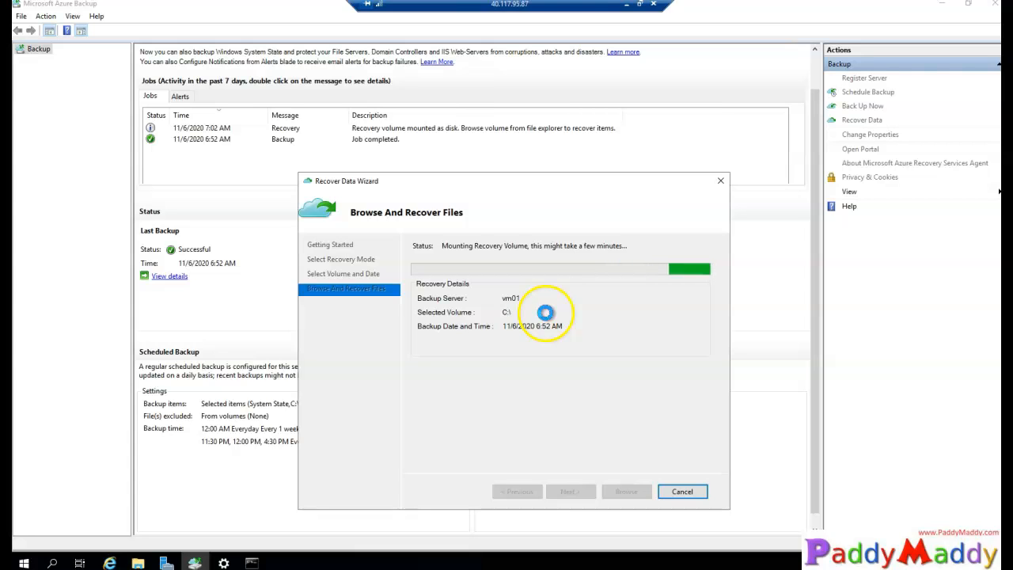
Step: Open File Explorer on the remote server and go to the root of the mounted recovery volume (E:)
{"action": "left_click", "coordinate": [138, 562]}
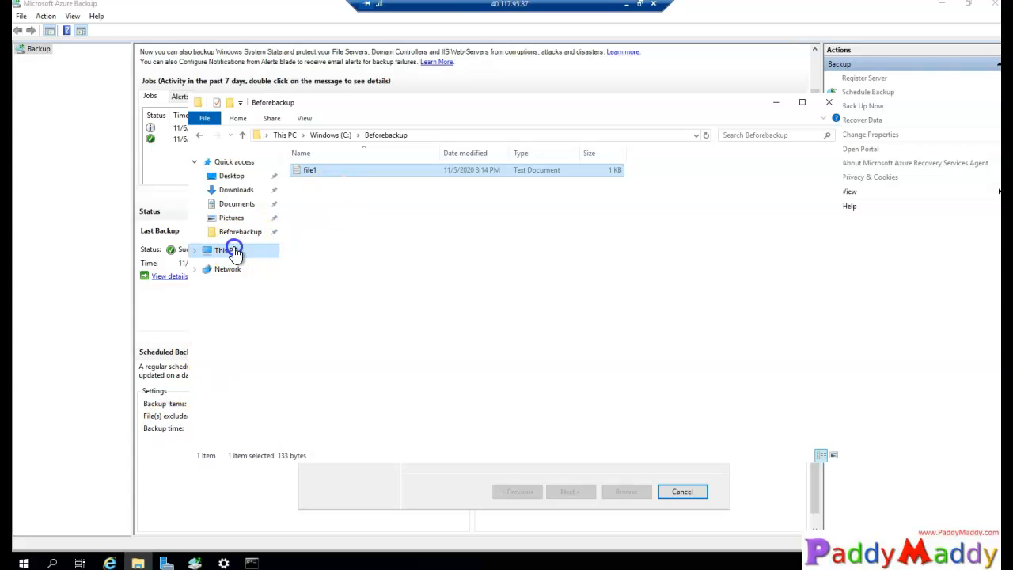
{"action": "left_click", "coordinate": [229, 250]}
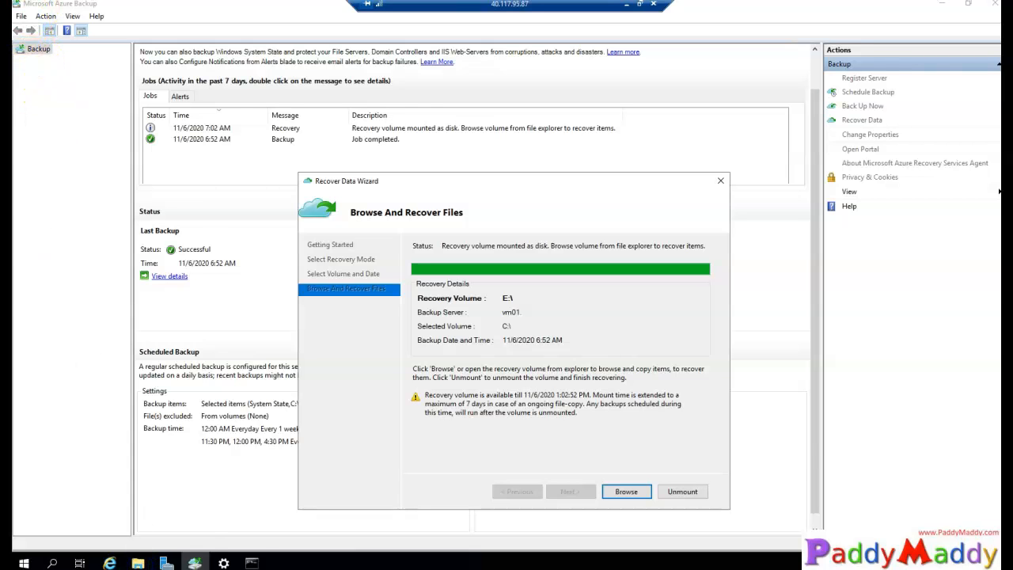
{"action": "left_click", "coordinate": [361, 136]}
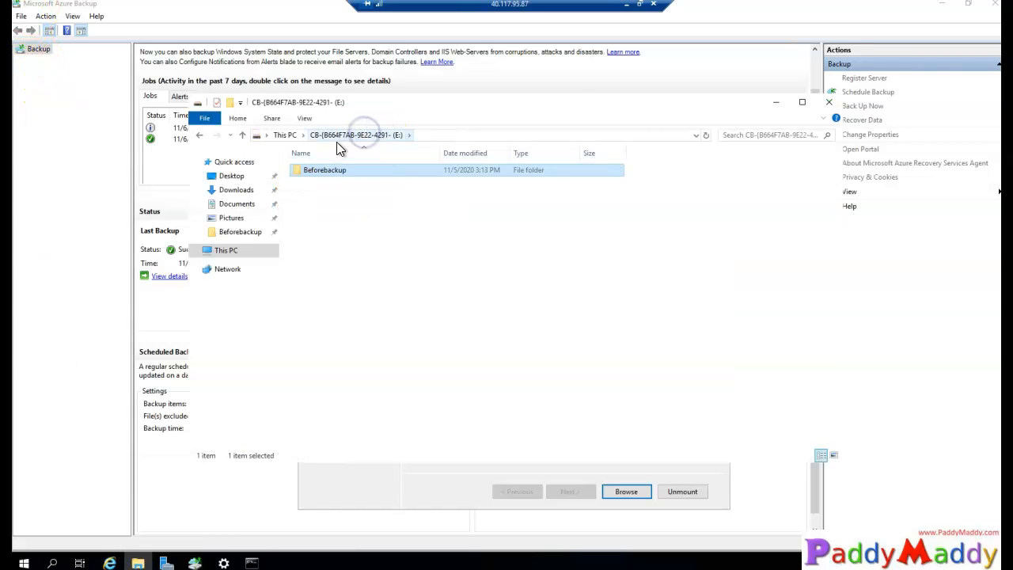
Step: Locate the recovery volume from the Recover Data Wizard among This PC's drives and open file1 in its Beforebackup folder on E:
{"action": "left_click", "coordinate": [293, 136]}
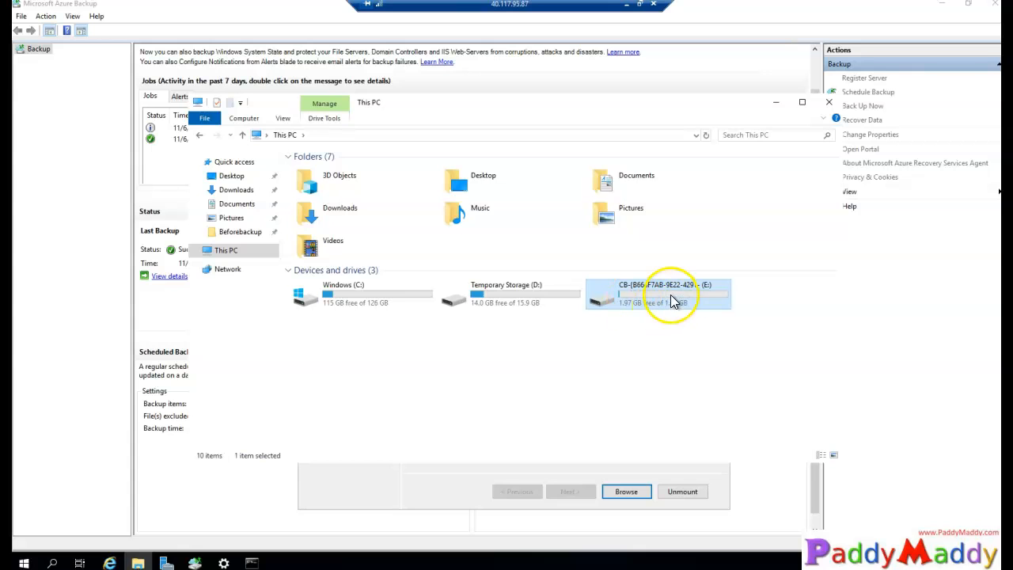
{"action": "left_click", "coordinate": [433, 498]}
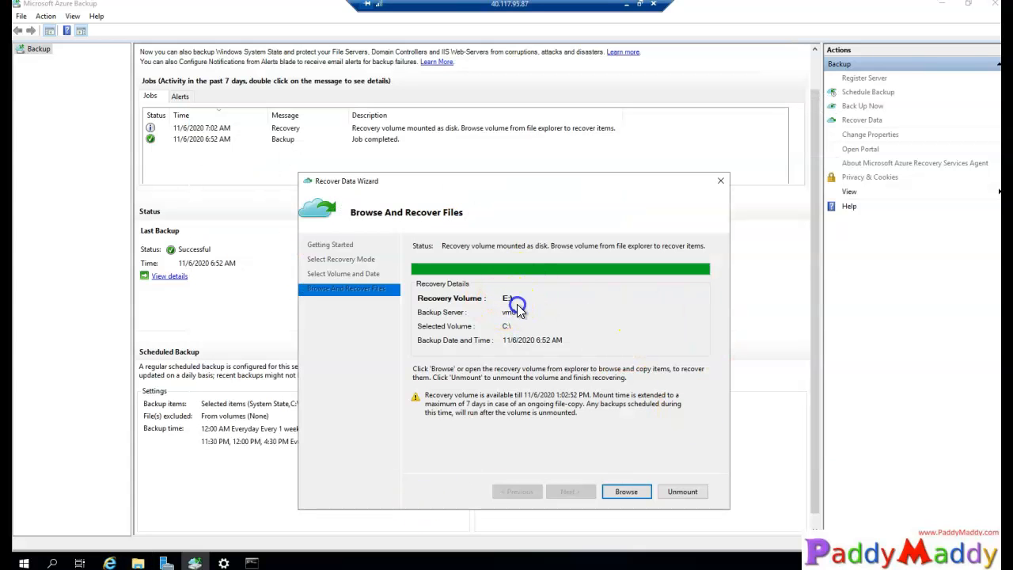
{"action": "left_click", "coordinate": [137, 563]}
{"action": "double_click", "coordinate": [623, 305]}
{"action": "double_click", "coordinate": [327, 172]}
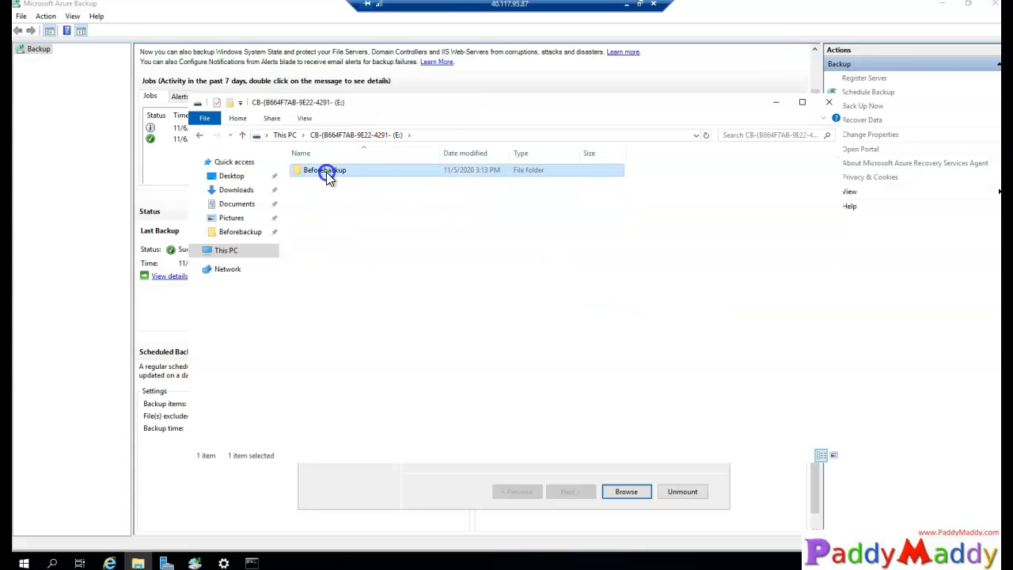
{"action": "double_click", "coordinate": [326, 173]}
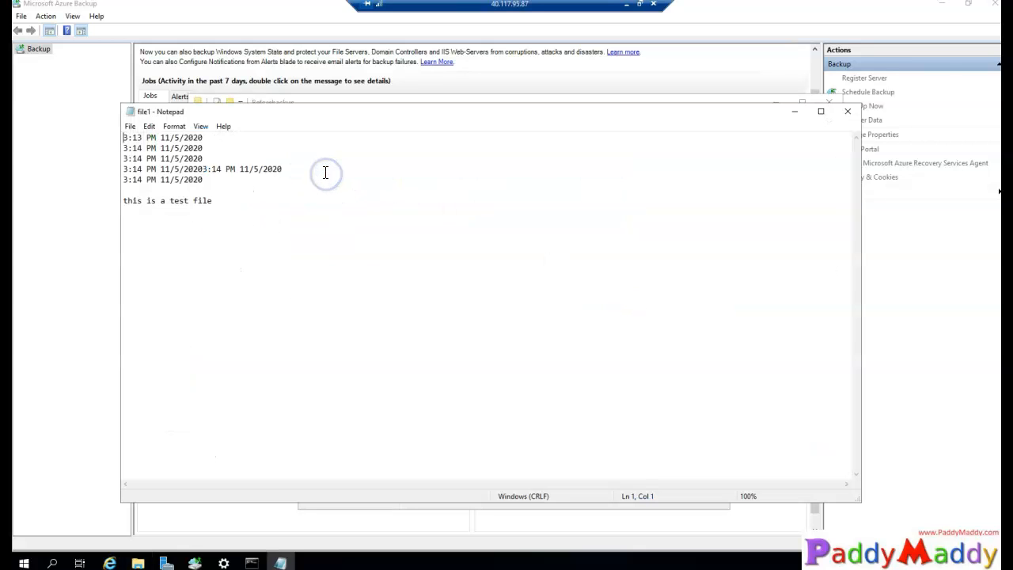
Step: Select all the text in the recovered file1 to review it, and close the file and its File Explorer window
{"action": "key", "text": "ctrl+a"}
{"action": "left_click", "coordinate": [214, 202]}
{"action": "key", "text": "ctrl+a"}
{"action": "left_click", "coordinate": [848, 112]}
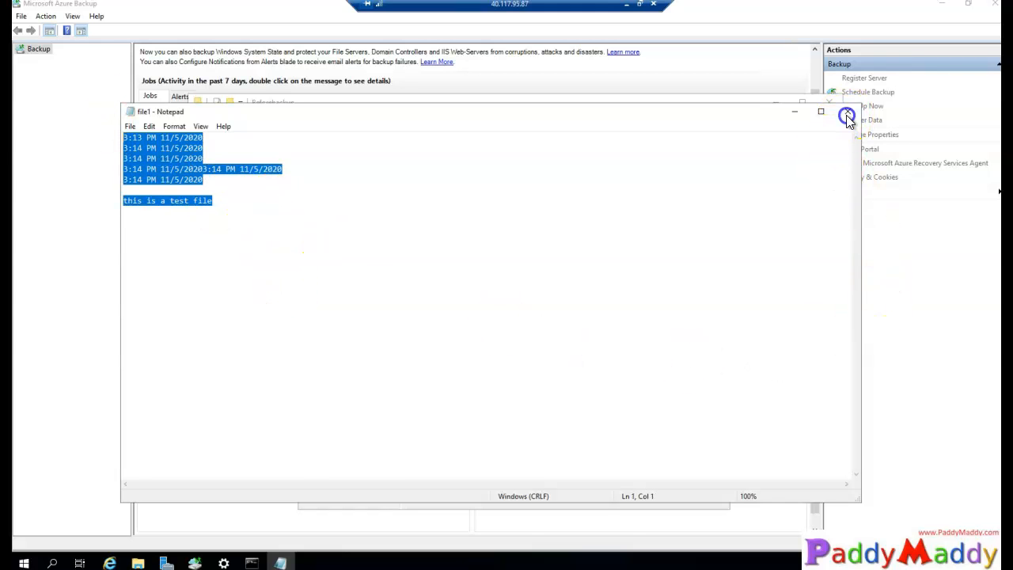
{"action": "left_click", "coordinate": [830, 103]}
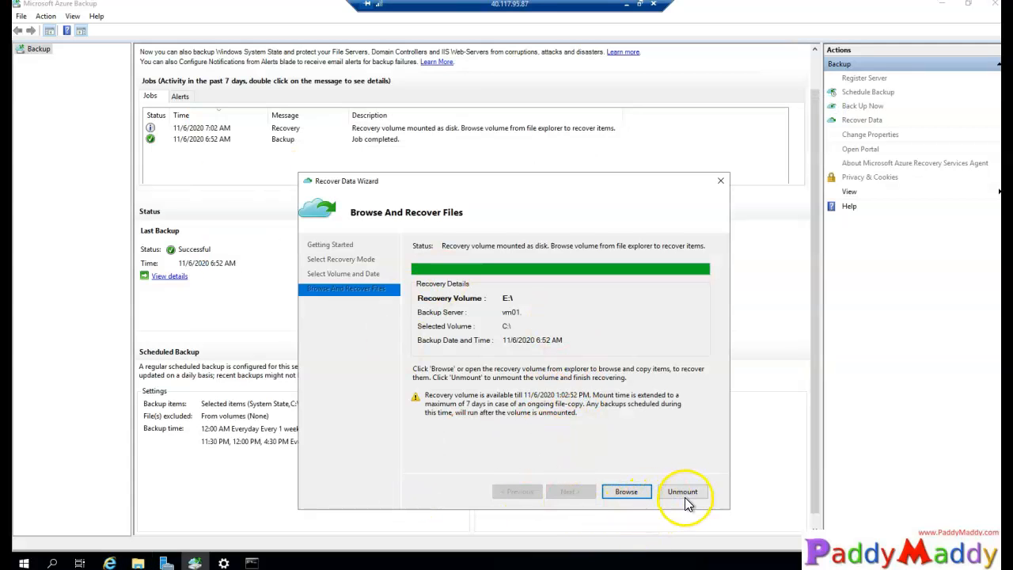
Step: View the mounted recovery volume (E:) in This PC, inspect its available actions without applying any, and return to the Recover Data Wizard
{"action": "left_click", "coordinate": [138, 563]}
{"action": "left_click", "coordinate": [287, 134]}
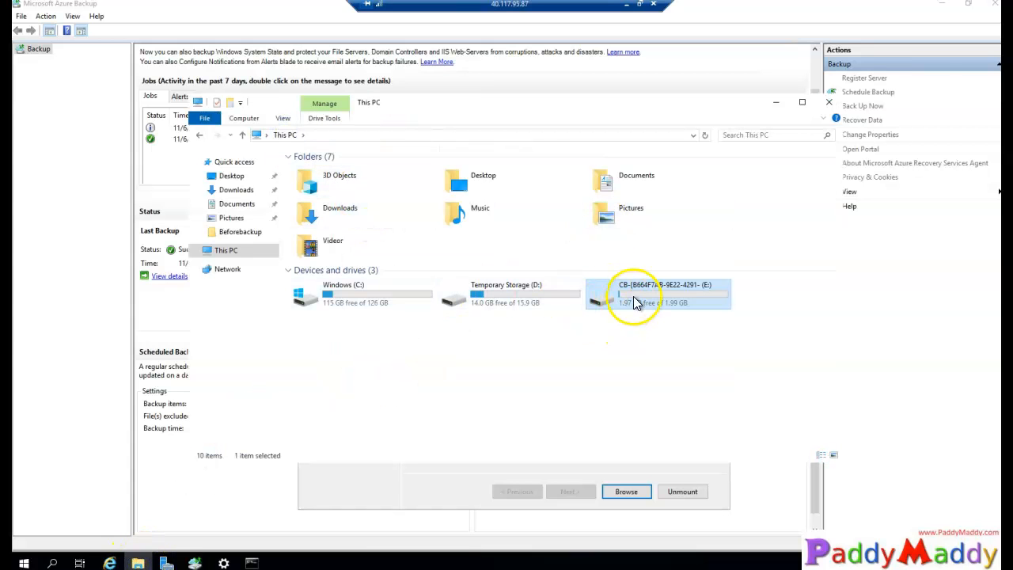
{"action": "double_click", "coordinate": [663, 303]}
{"action": "right_click", "coordinate": [664, 303]}
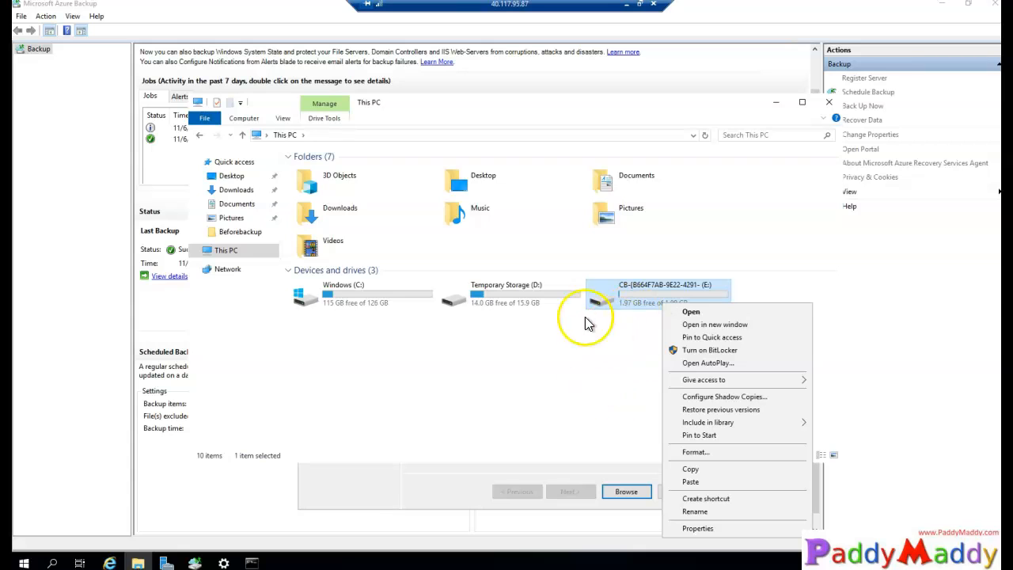
{"action": "left_click", "coordinate": [539, 372]}
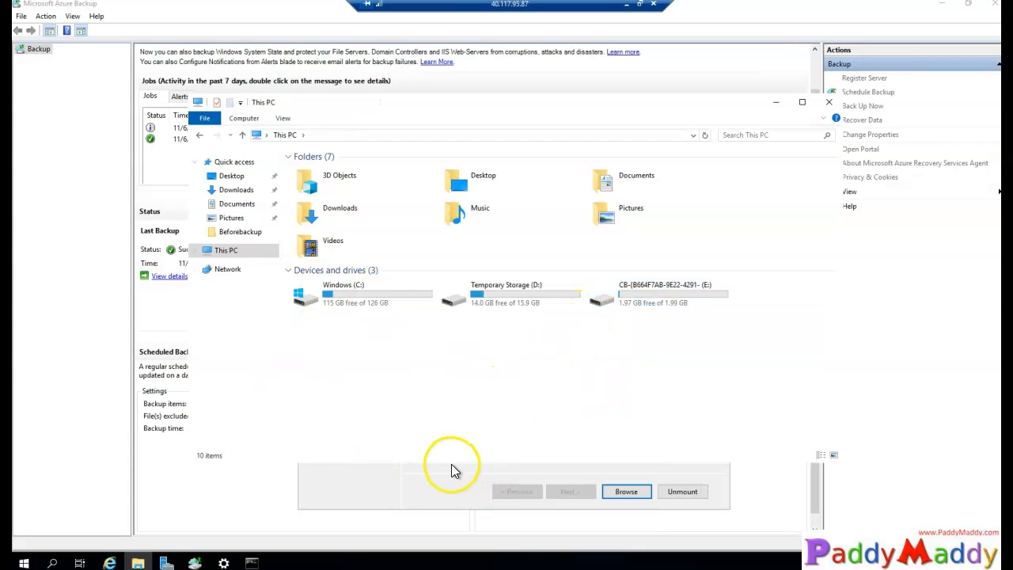
{"action": "left_click", "coordinate": [402, 484]}
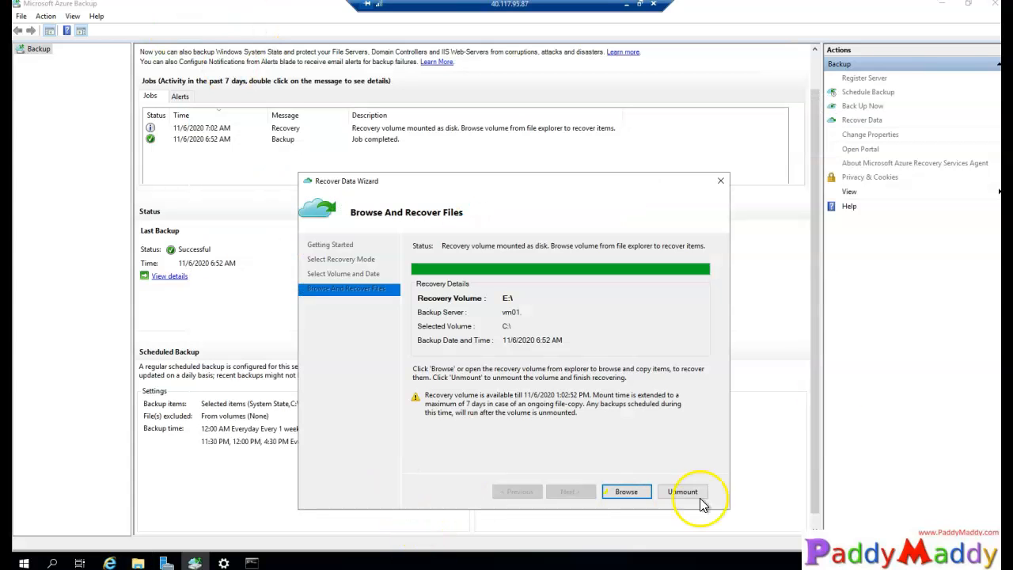